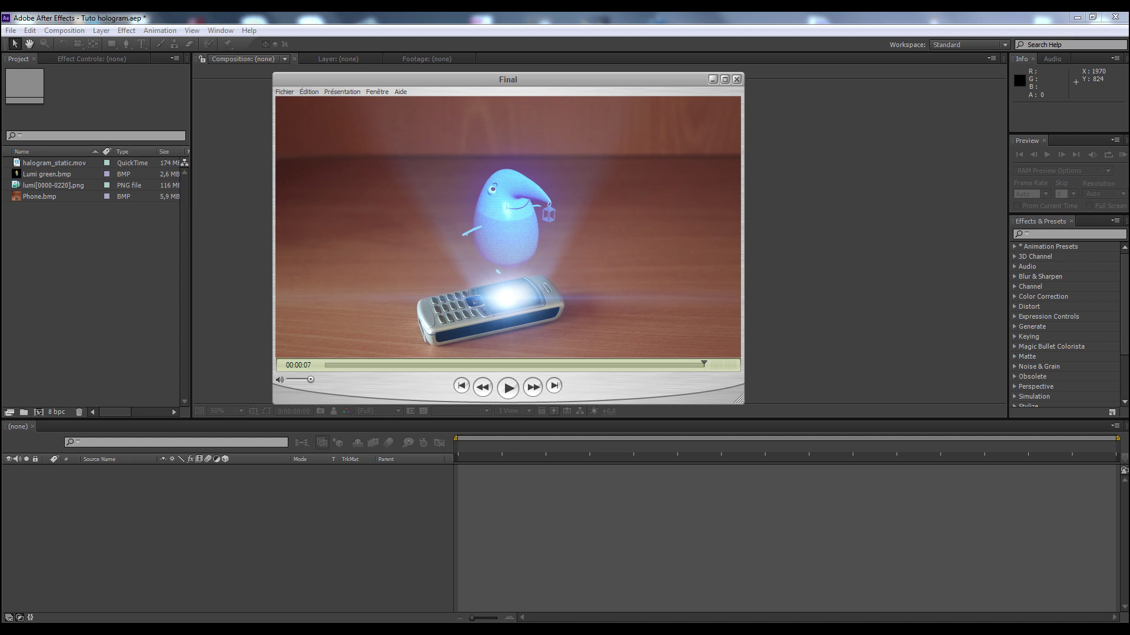
Close the finished hologram preview and inspect the details of the Phone.bmp, lumi[0000-0220].png and halogram_static.mov footage
{"action": "key", "text": "ctrl+w"}
{"action": "left_click", "coordinate": [126, 313]}
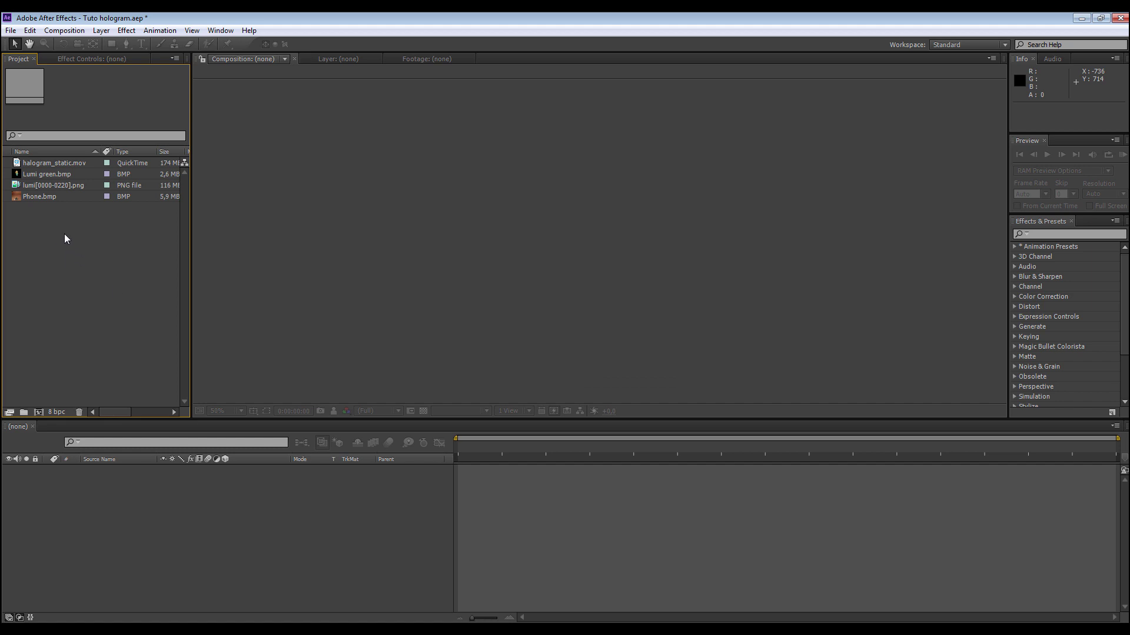
{"action": "left_click", "coordinate": [41, 199]}
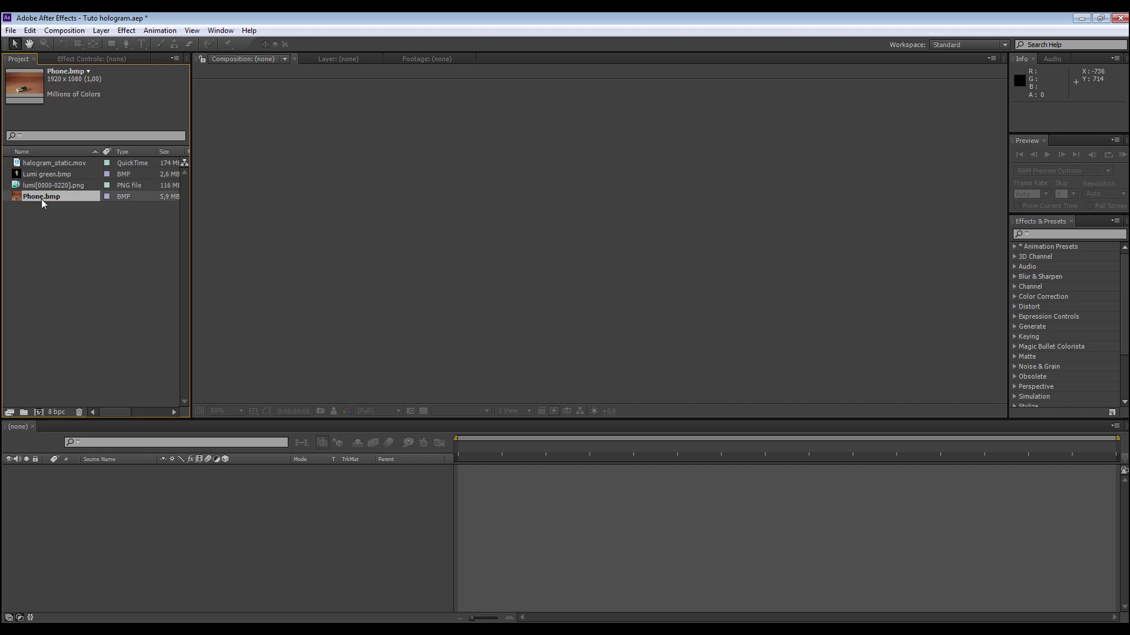
{"action": "left_click", "coordinate": [45, 185]}
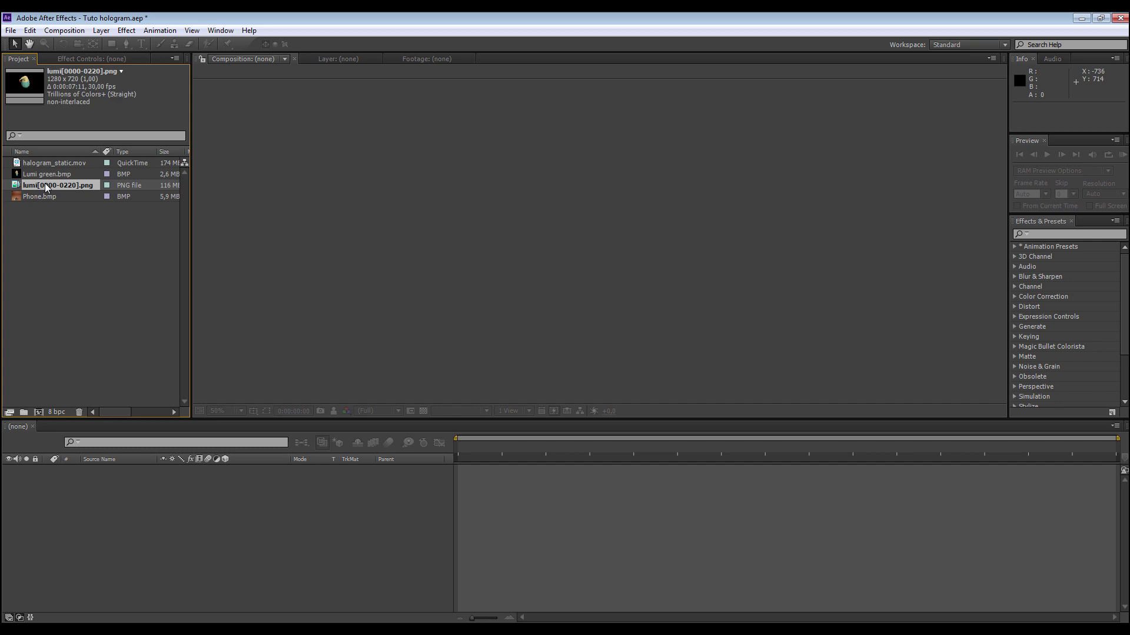
{"action": "left_click", "coordinate": [54, 161]}
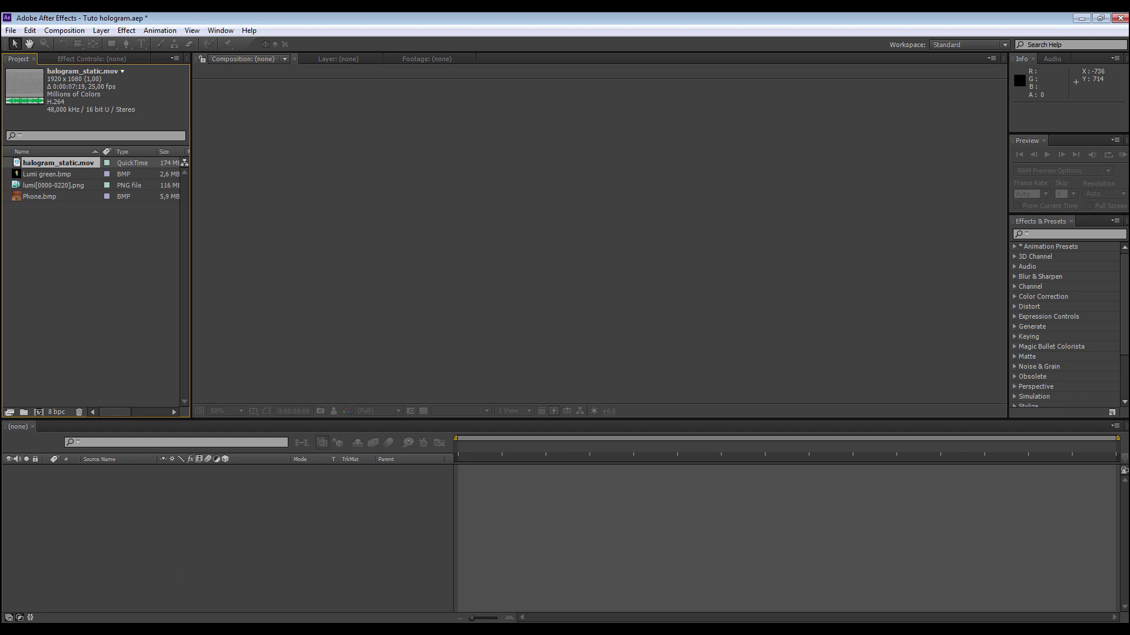
View the halogram_static clip in the external media player and return to the project
{"action": "mouse_move", "coordinate": [232, 629]}
{"action": "left_click", "coordinate": [235, 608]}
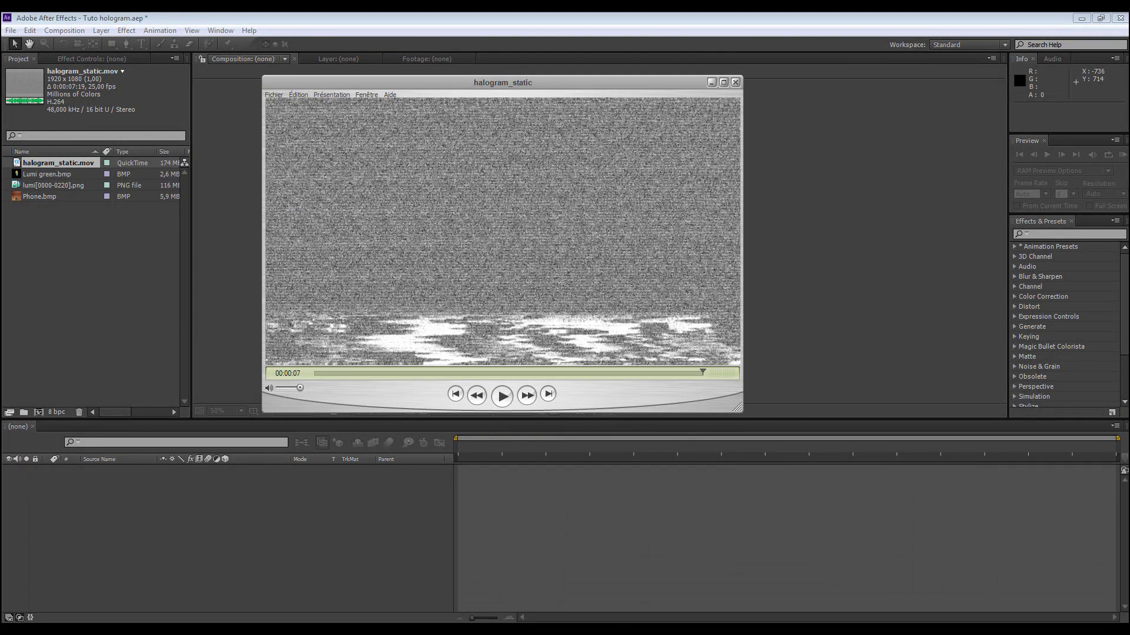
{"action": "left_click", "coordinate": [59, 297]}
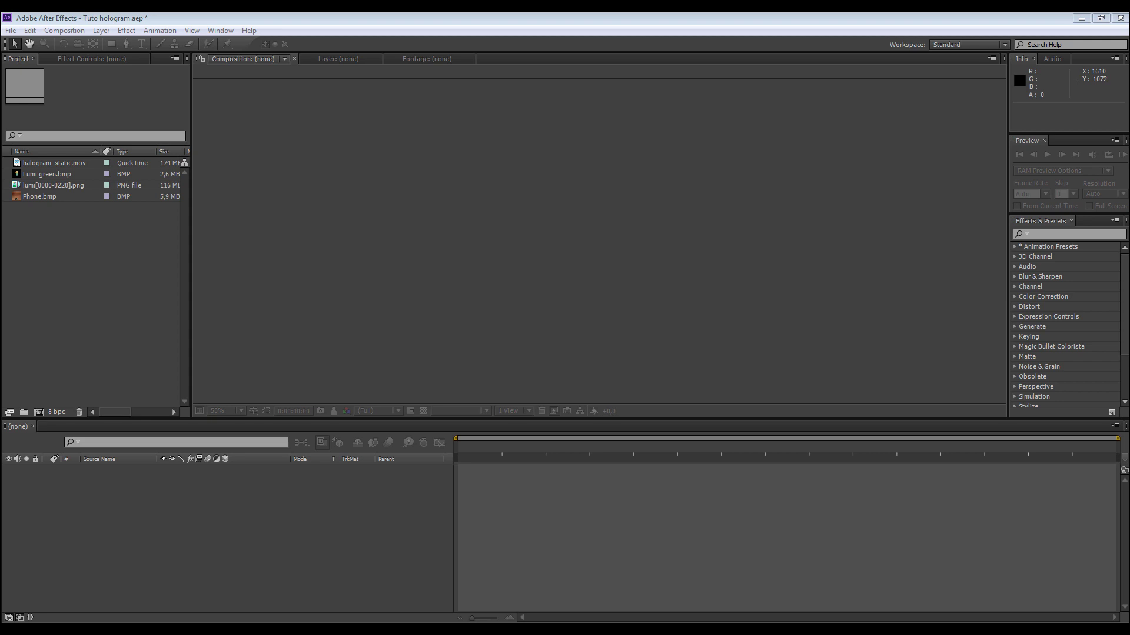
Create a composition from Phone.bmp and rename it Main
{"action": "left_click", "coordinate": [87, 295]}
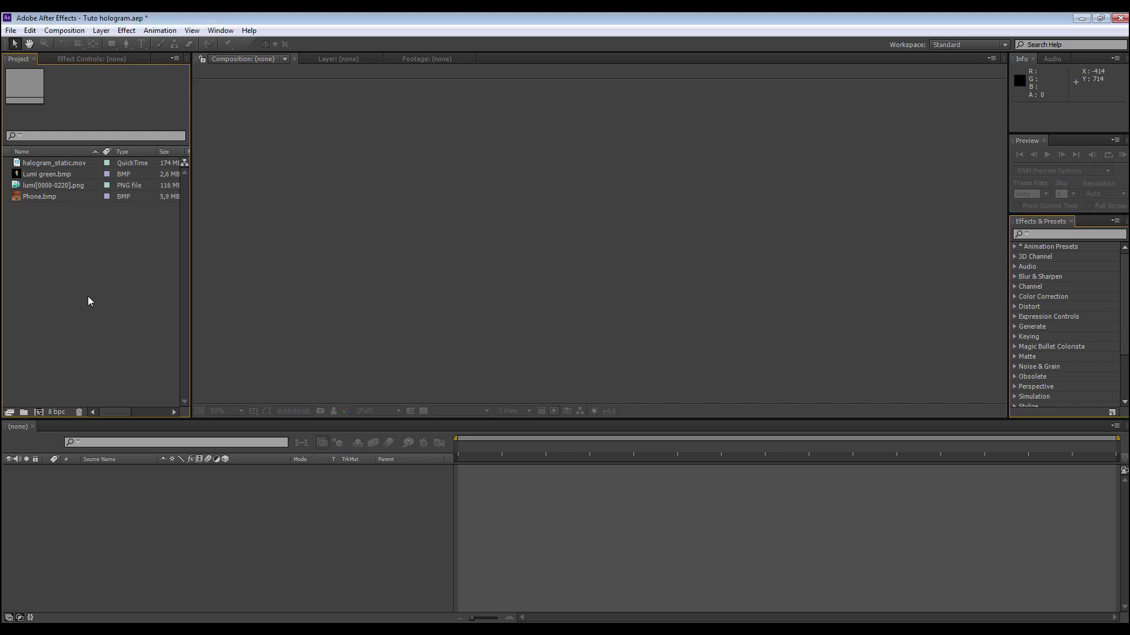
{"action": "left_click", "coordinate": [37, 196]}
{"action": "left_click_drag", "start_coordinate": [36, 196], "coordinate": [577, 266]}
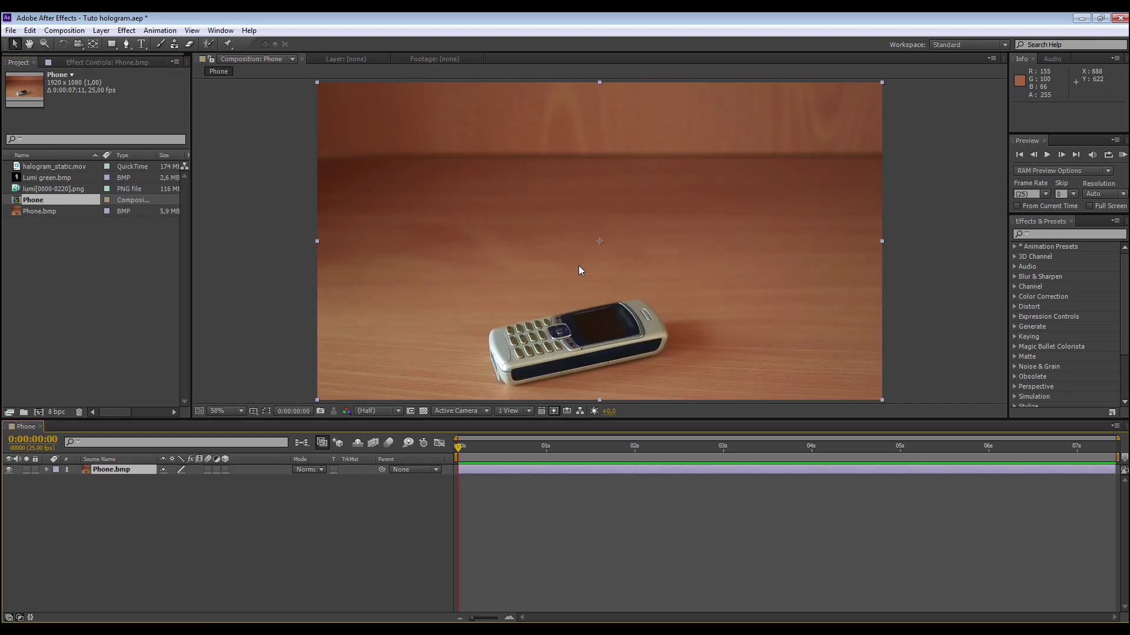
{"action": "right_click", "coordinate": [40, 200]}
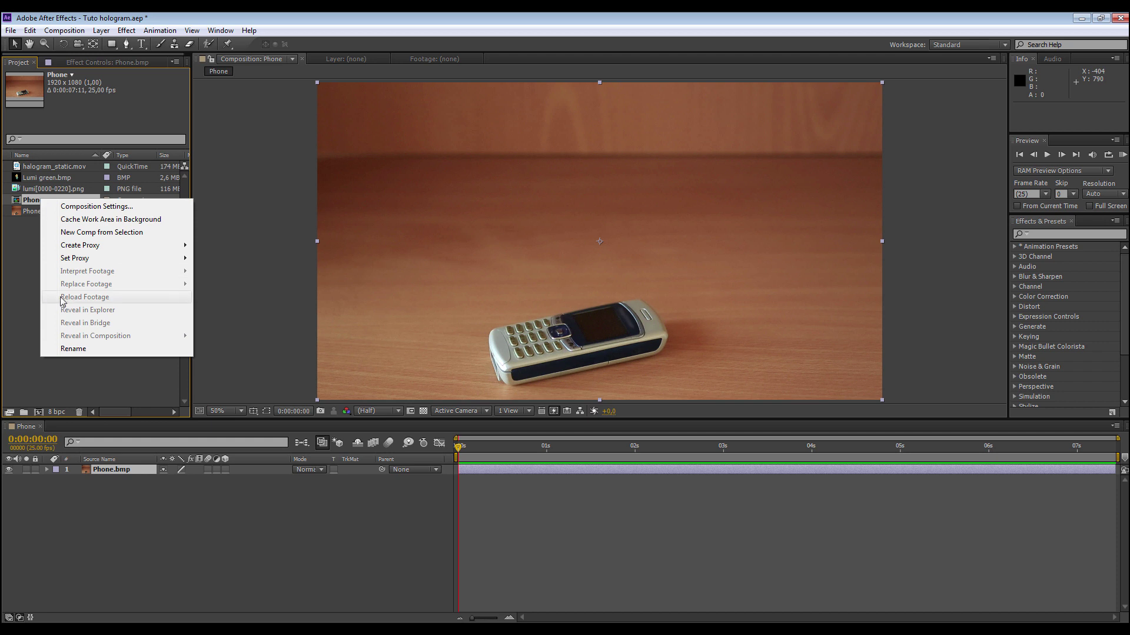
{"action": "left_click", "coordinate": [75, 347]}
{"action": "type", "text": "Main"}
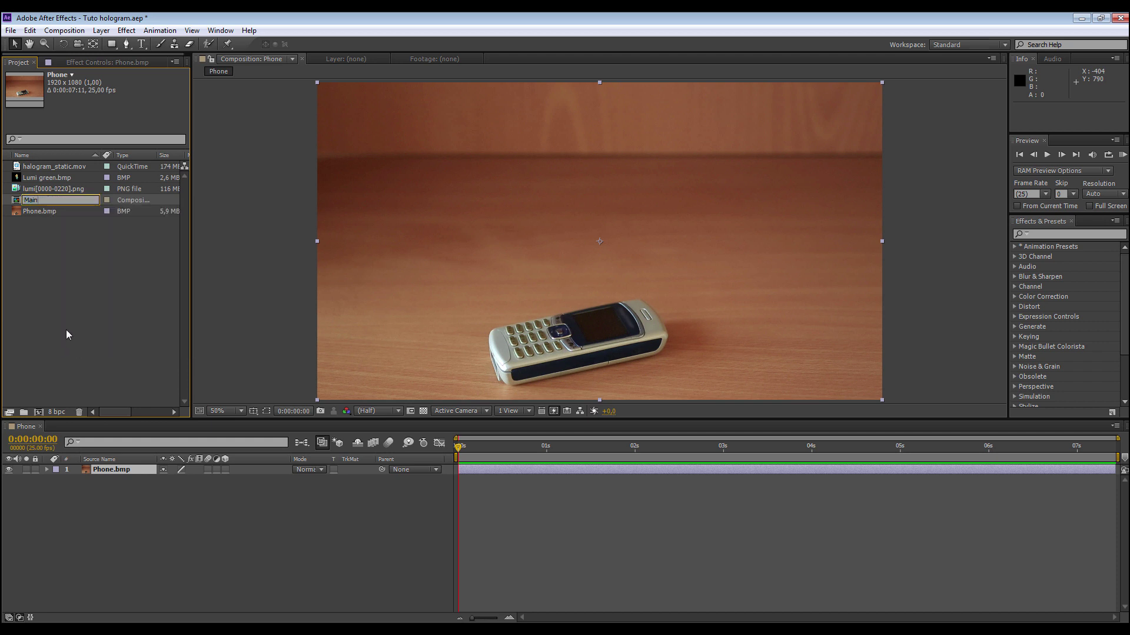
{"action": "left_click", "coordinate": [66, 329]}
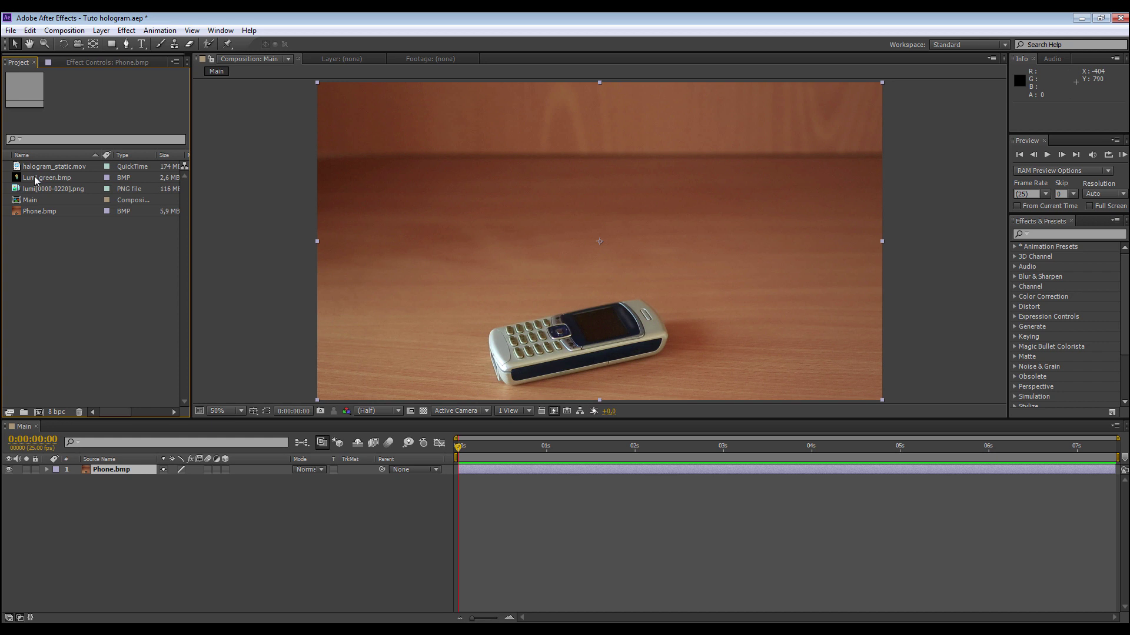
Place Lumi green.bmp above the phone image and apply Keylight (1.2) to it, sampling the green background as Screen Colour
{"action": "left_click_drag", "start_coordinate": [35, 177], "coordinate": [603, 267]}
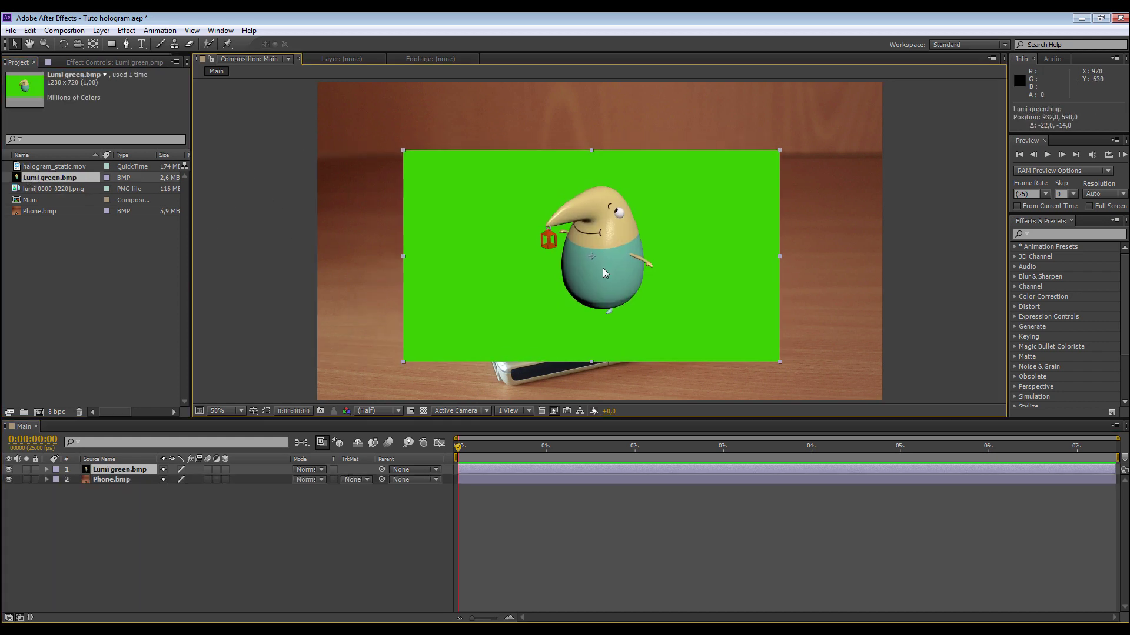
{"action": "left_click", "coordinate": [1039, 222]}
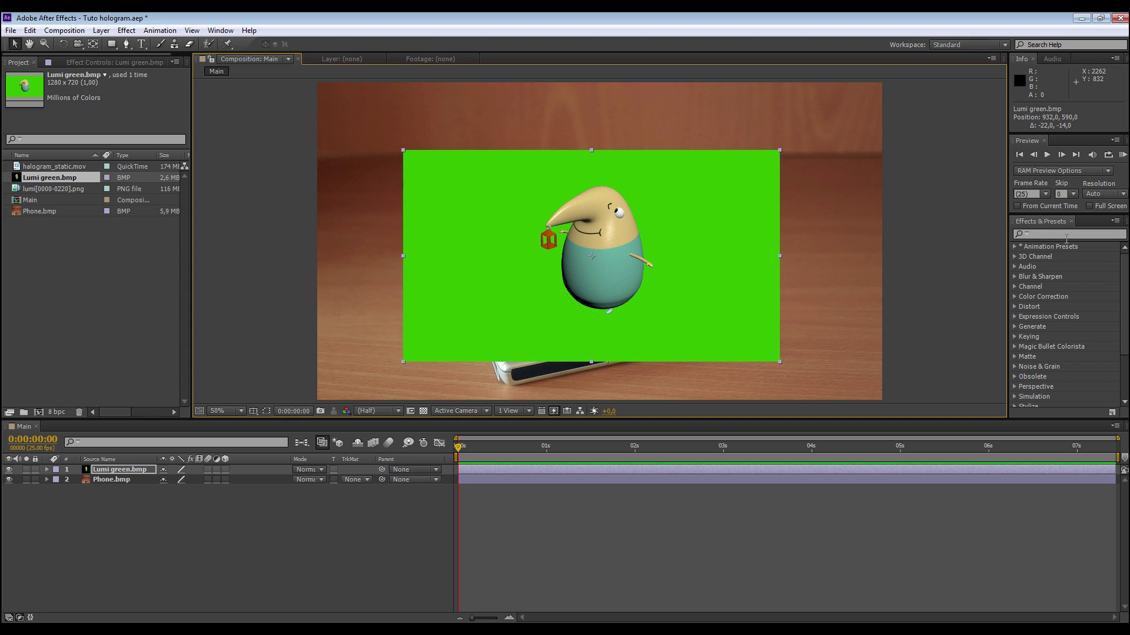
{"action": "left_click", "coordinate": [1060, 235]}
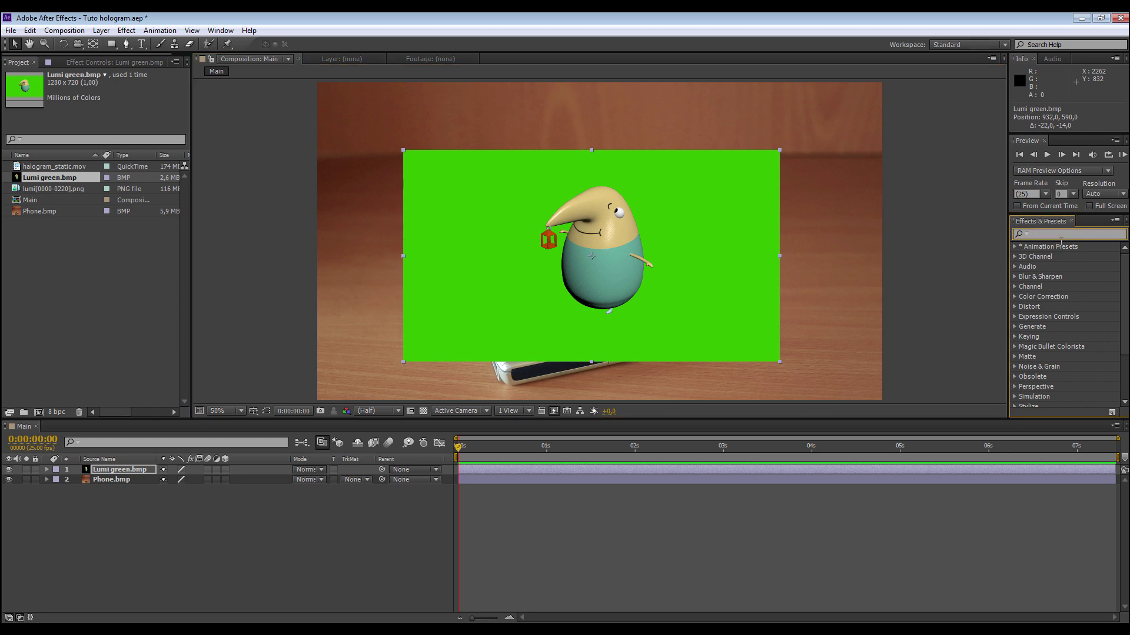
{"action": "type", "text": "key"}
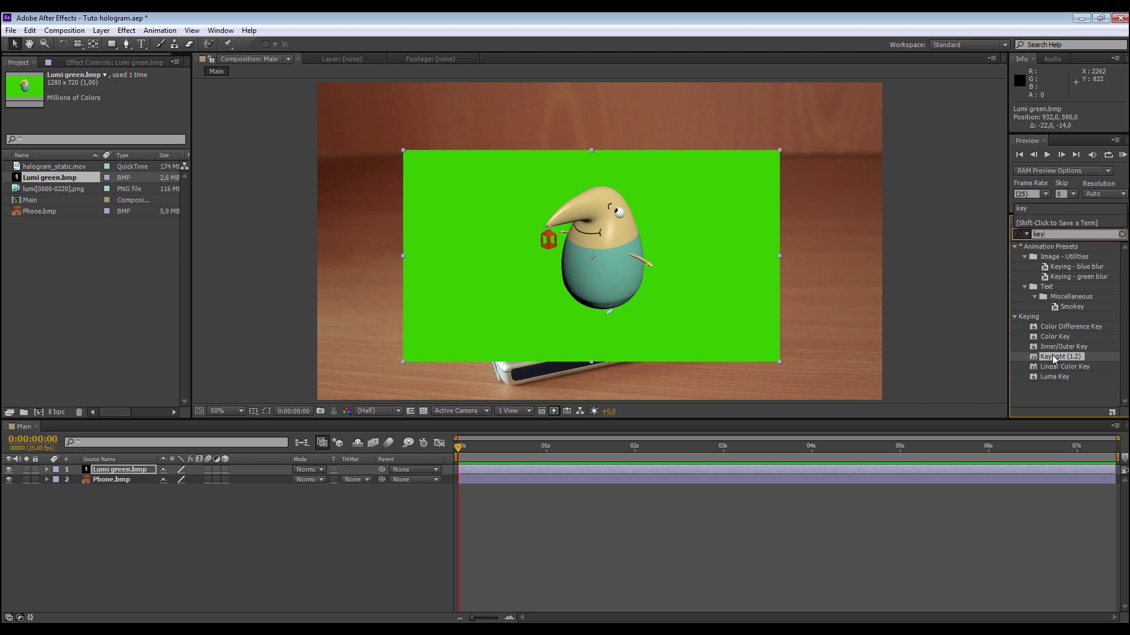
{"action": "left_click_drag", "start_coordinate": [1054, 357], "coordinate": [120, 470]}
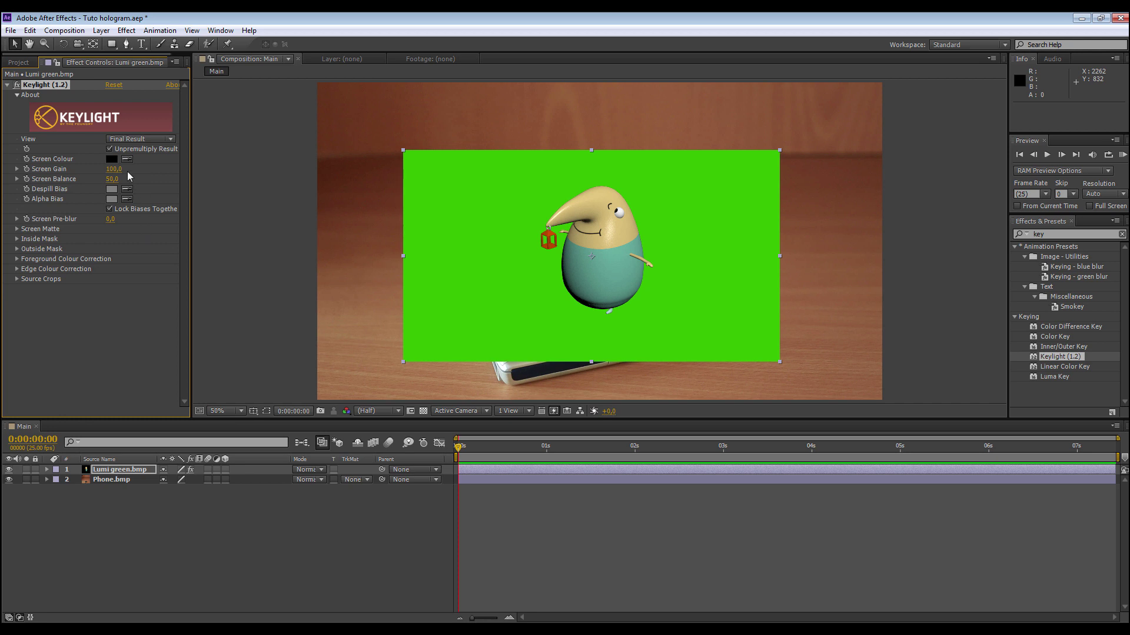
{"action": "left_click", "coordinate": [126, 160]}
{"action": "left_click", "coordinate": [493, 193]}
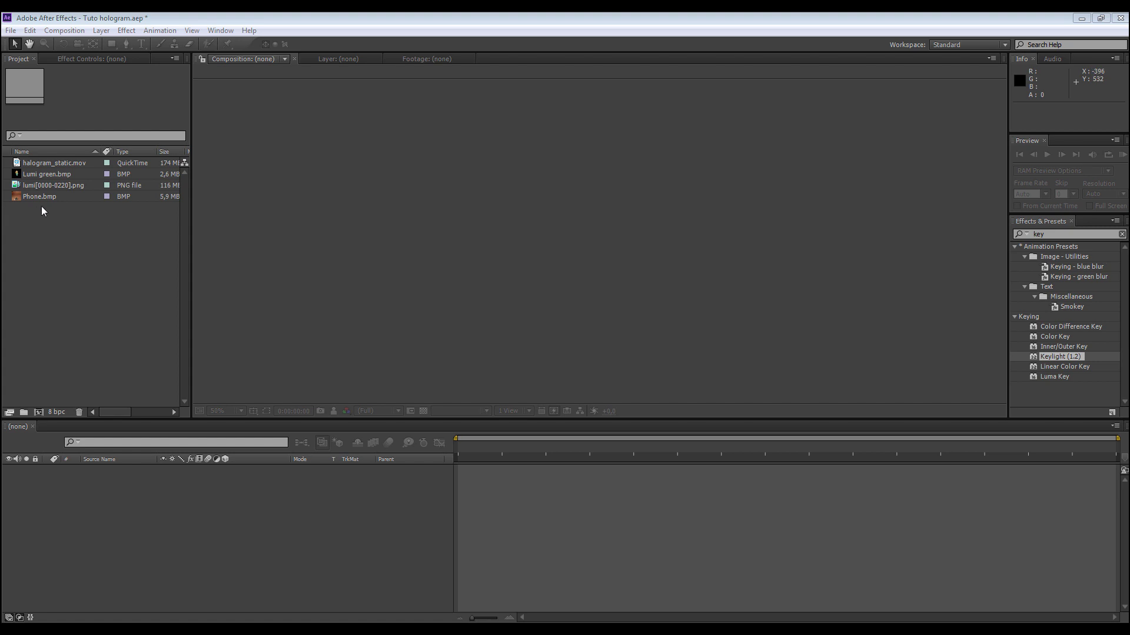
Delete the Lumi green.bmp footage from the project
{"action": "left_click", "coordinate": [47, 175]}
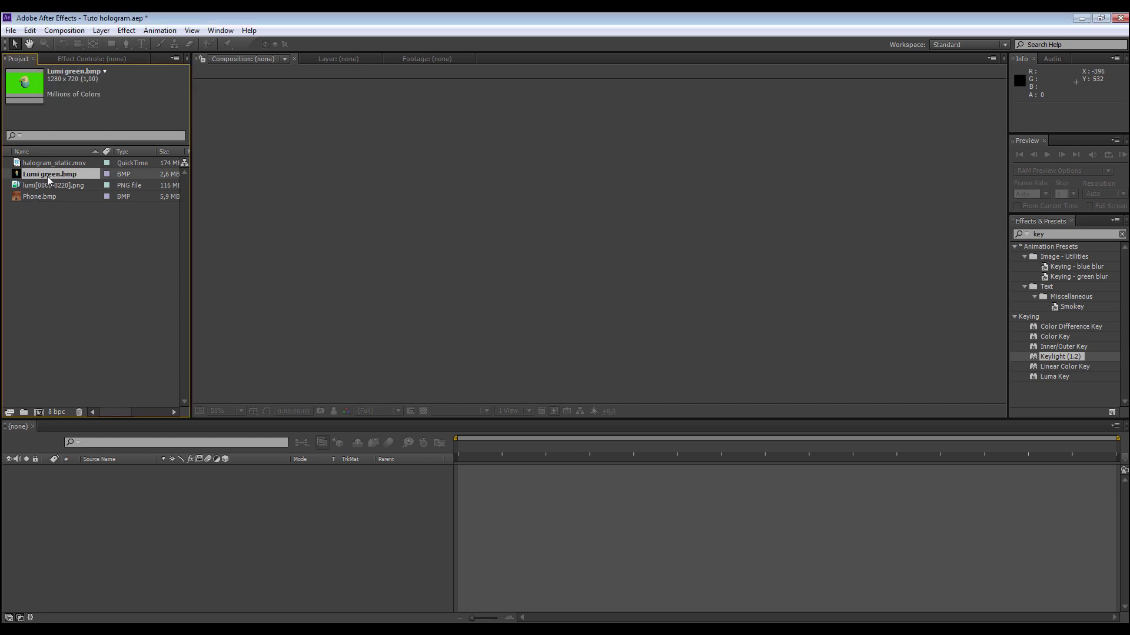
{"action": "key", "text": "Delete"}
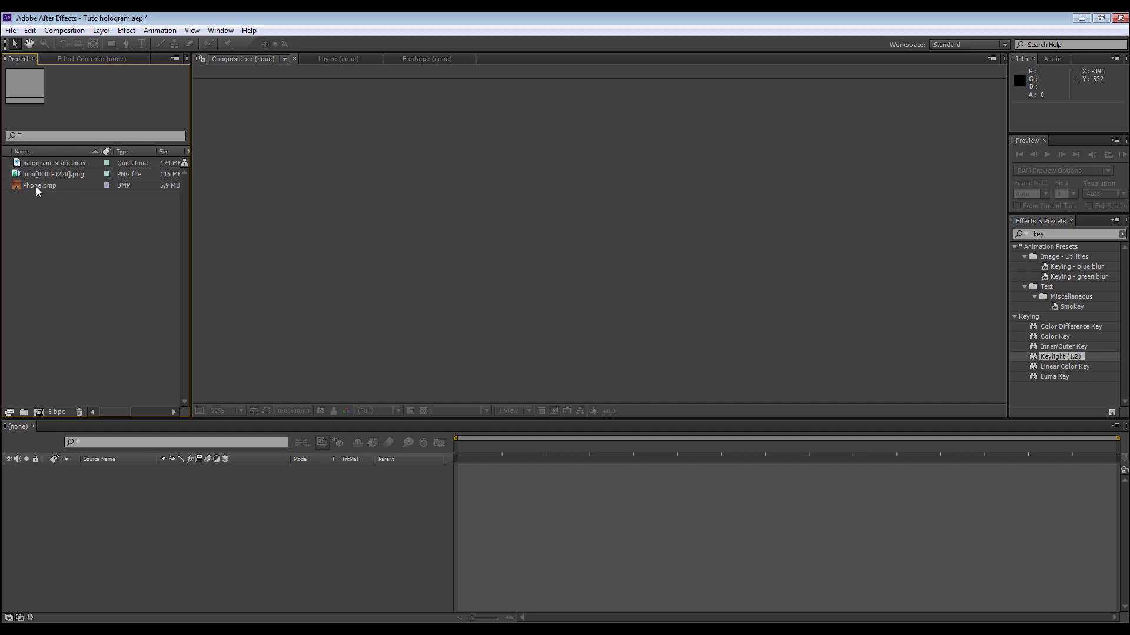
Make a new composition out of the Phone.bmp footage and name it Main
{"action": "left_click_drag", "start_coordinate": [27, 185], "coordinate": [563, 288]}
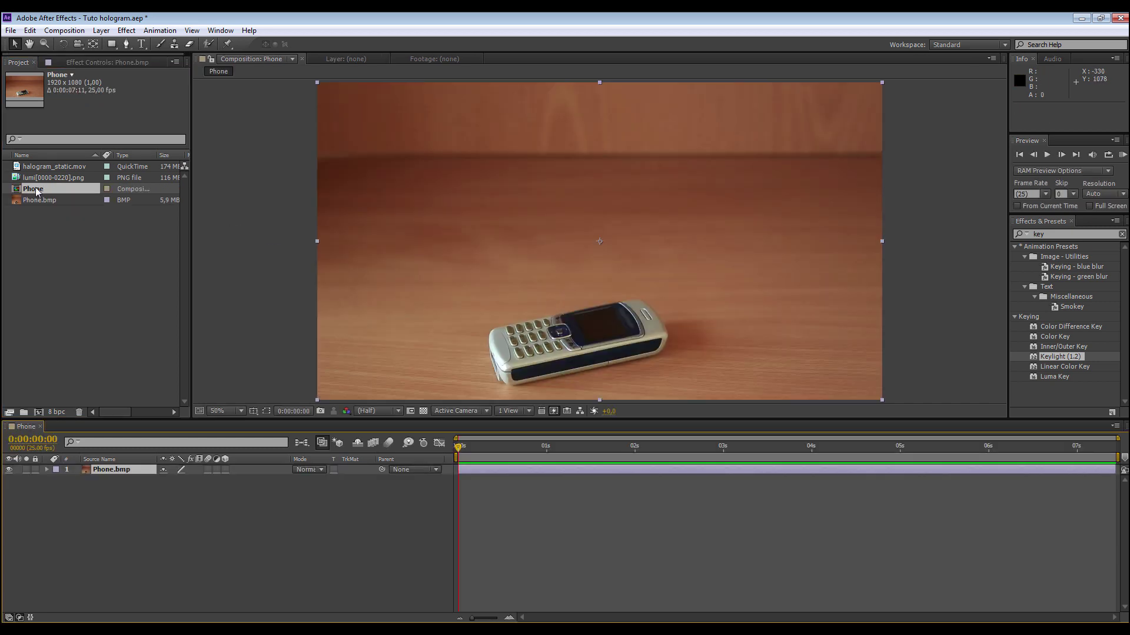
{"action": "right_click", "coordinate": [36, 192]}
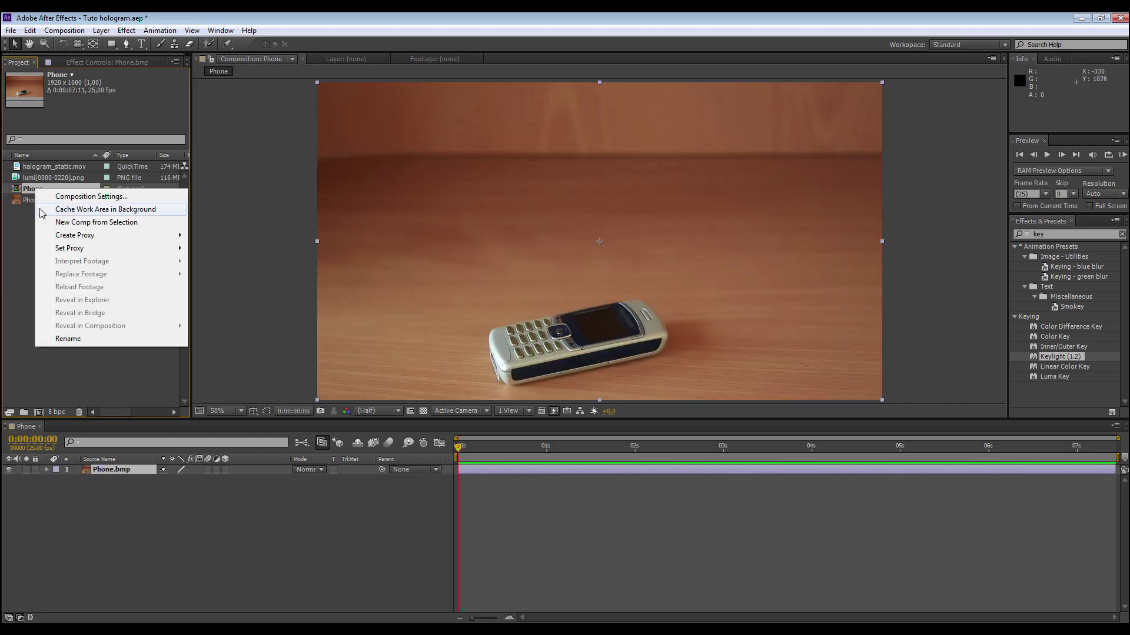
{"action": "left_click", "coordinate": [69, 339]}
{"action": "type", "text": "Main"}
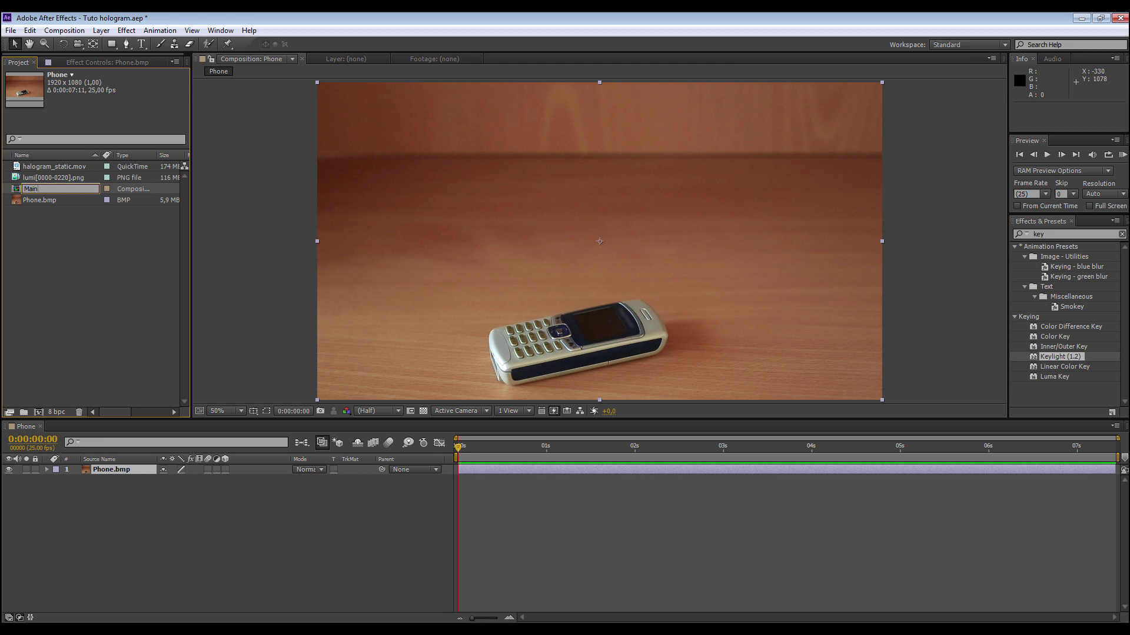
{"action": "left_click", "coordinate": [90, 293]}
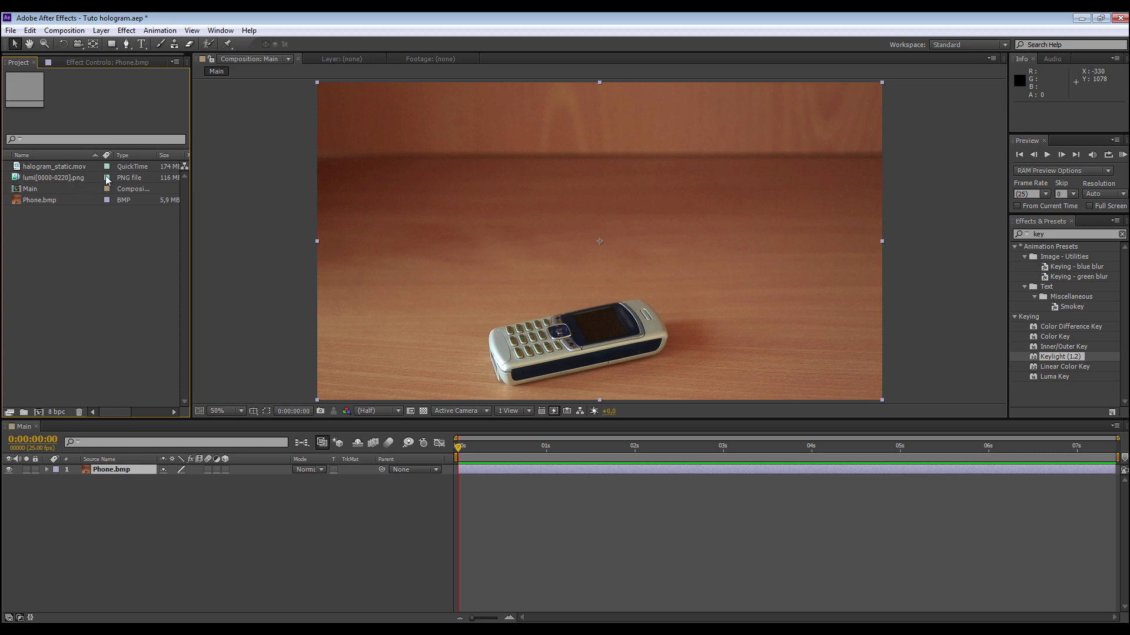
Create a separate composition from the lumi[0000-0220].png sequence
{"action": "left_click_drag", "start_coordinate": [16, 178], "coordinate": [16, 259]}
{"action": "left_click_drag", "start_coordinate": [16, 368], "coordinate": [37, 412]}
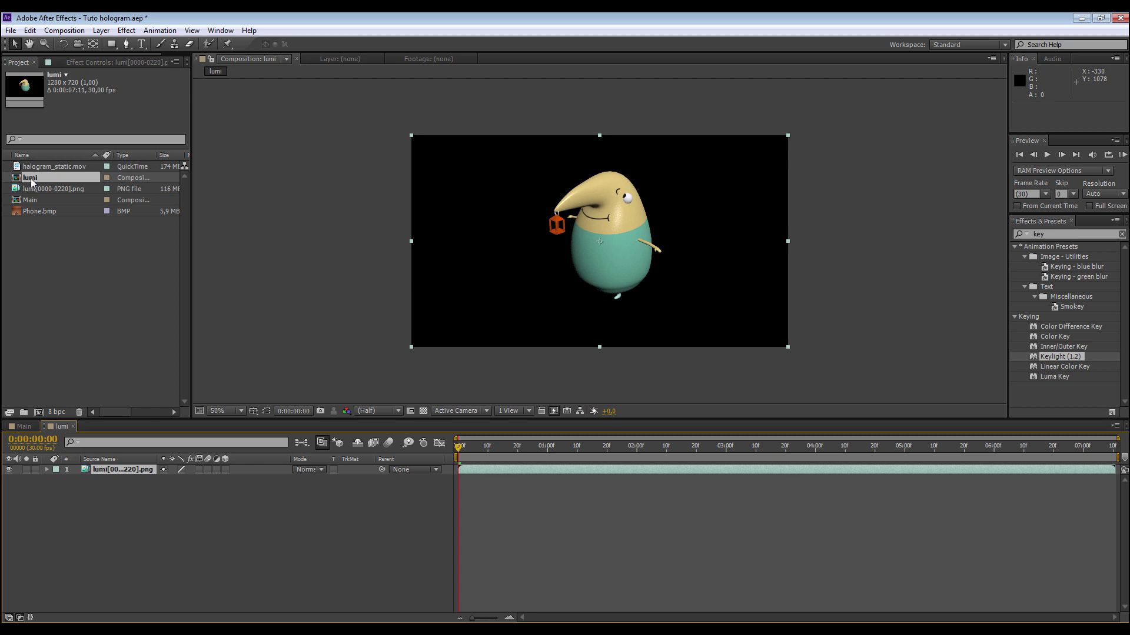
{"action": "left_click", "coordinate": [71, 265]}
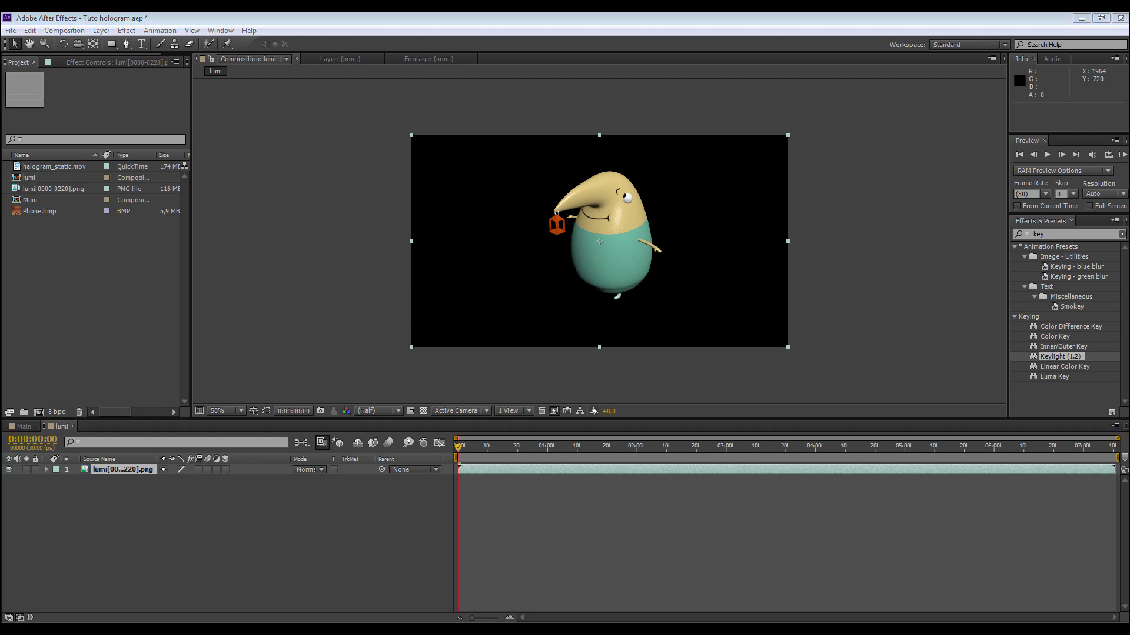
Apply the Hue/Saturation effect to the lumi[0000-0220].png layer and set Master Saturation to -100
{"action": "left_click", "coordinate": [136, 470]}
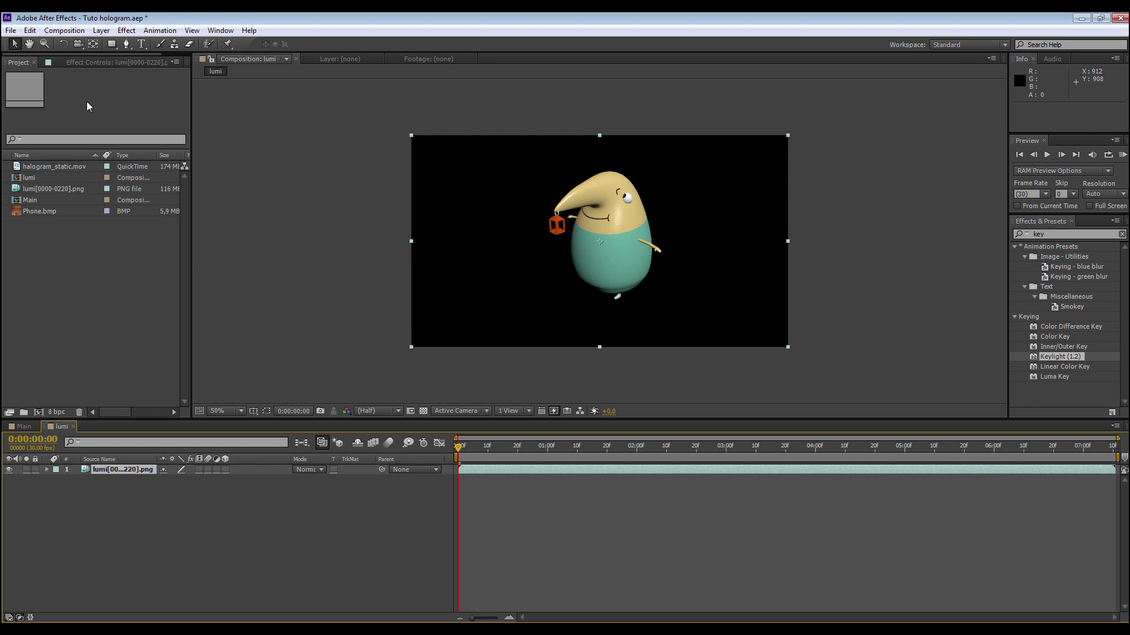
{"action": "left_click", "coordinate": [1084, 235]}
{"action": "type", "text": "s"}
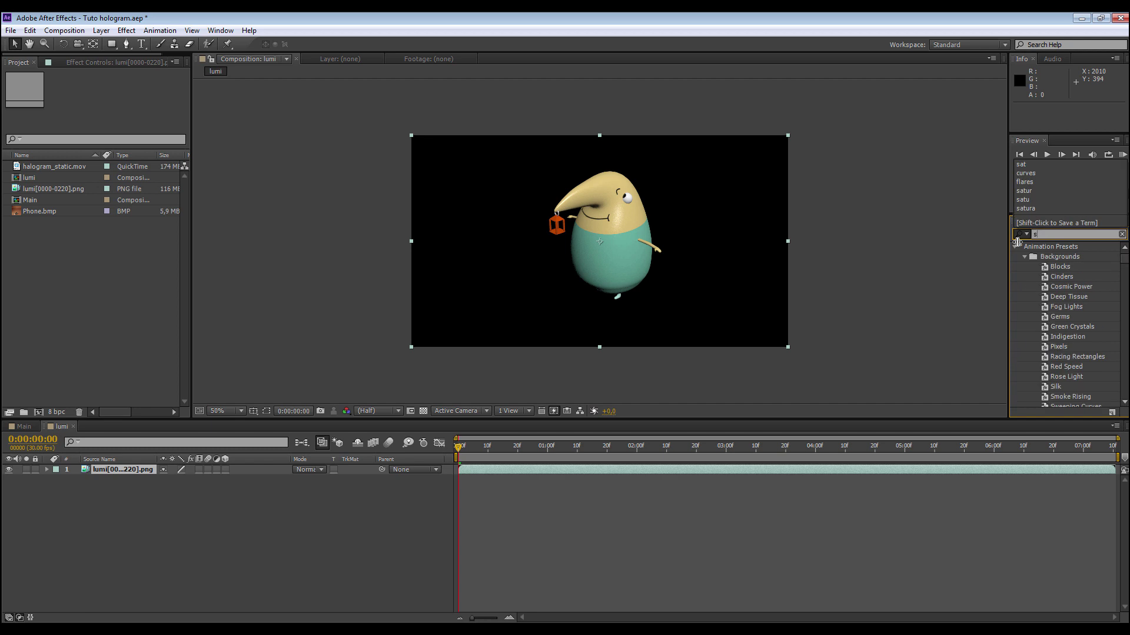
{"action": "type", "text": "atura"}
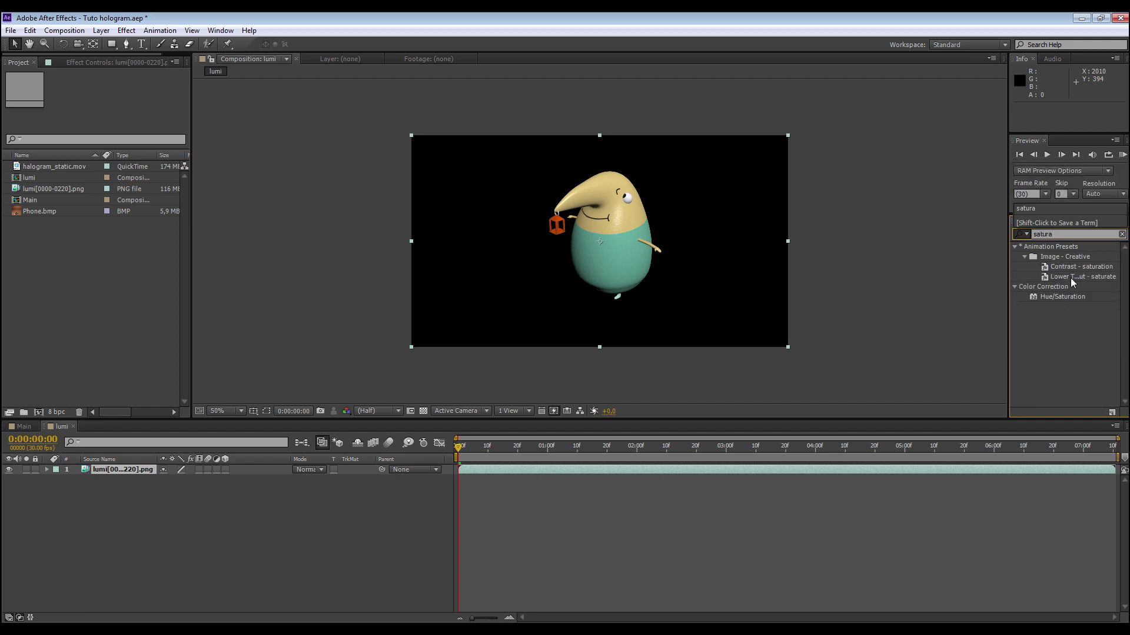
{"action": "left_click_drag", "start_coordinate": [1070, 296], "coordinate": [482, 298]}
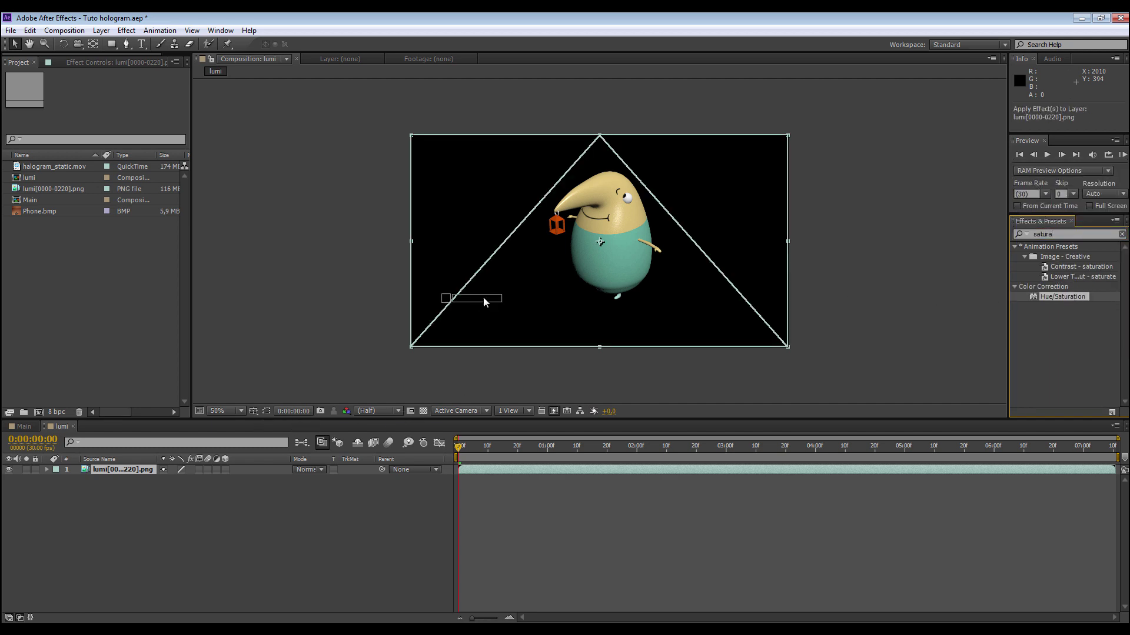
{"action": "left_click_drag", "start_coordinate": [593, 253], "coordinate": [593, 255]}
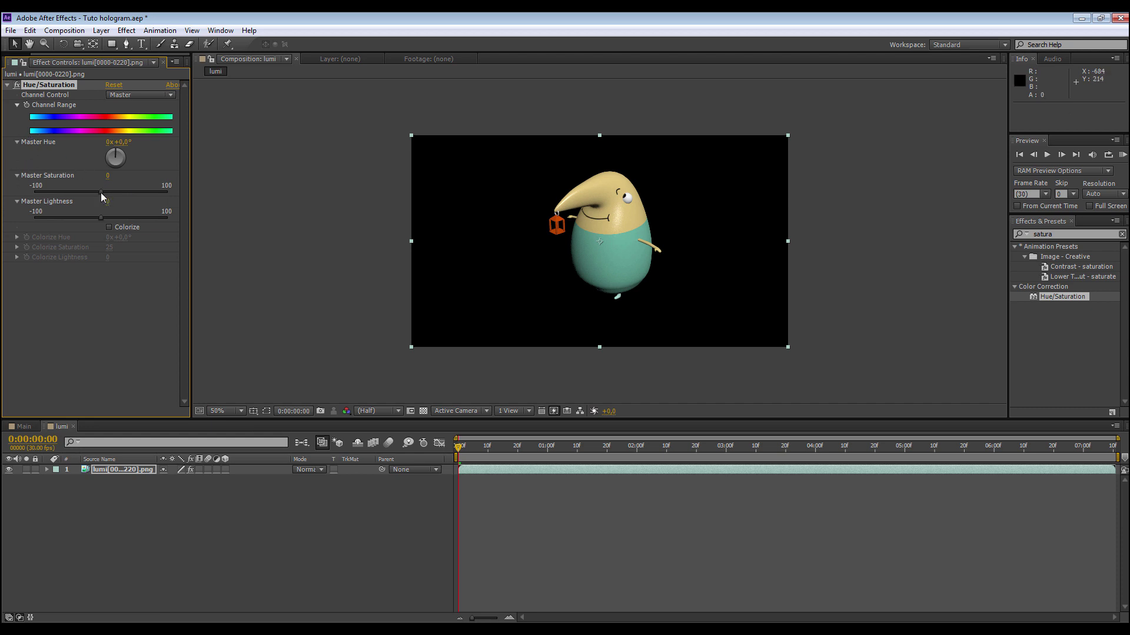
{"action": "left_click_drag", "start_coordinate": [101, 192], "coordinate": [6, 194]}
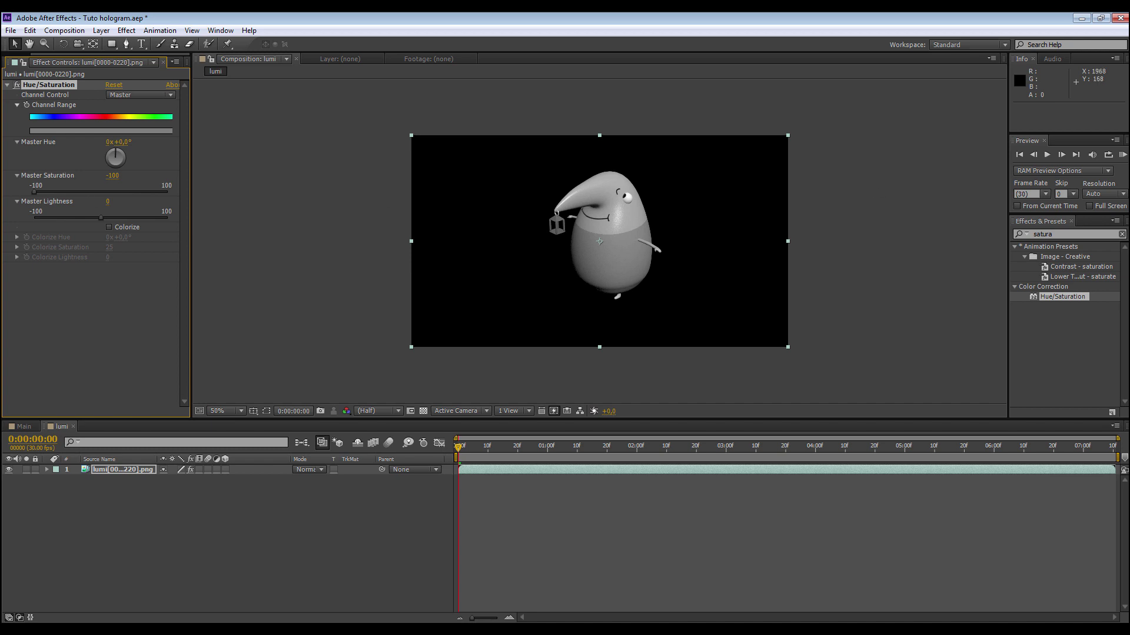
Find the Curves effect and add it to the lumi[0000-0220].png layer after Hue/Saturation
{"action": "left_click", "coordinate": [1088, 235]}
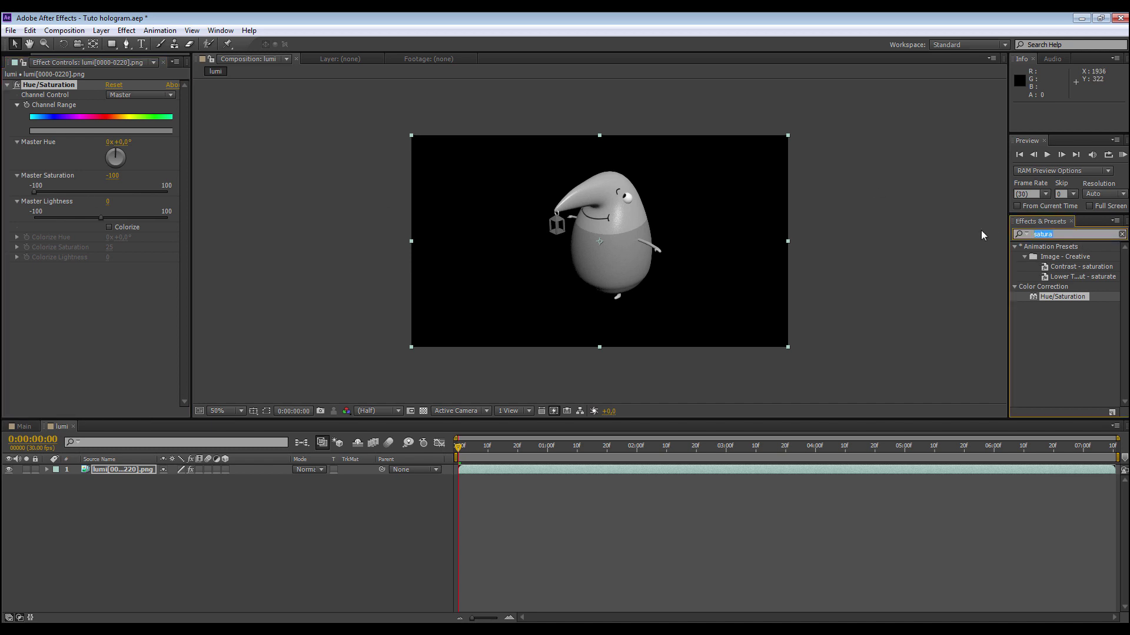
{"action": "type", "text": "curves"}
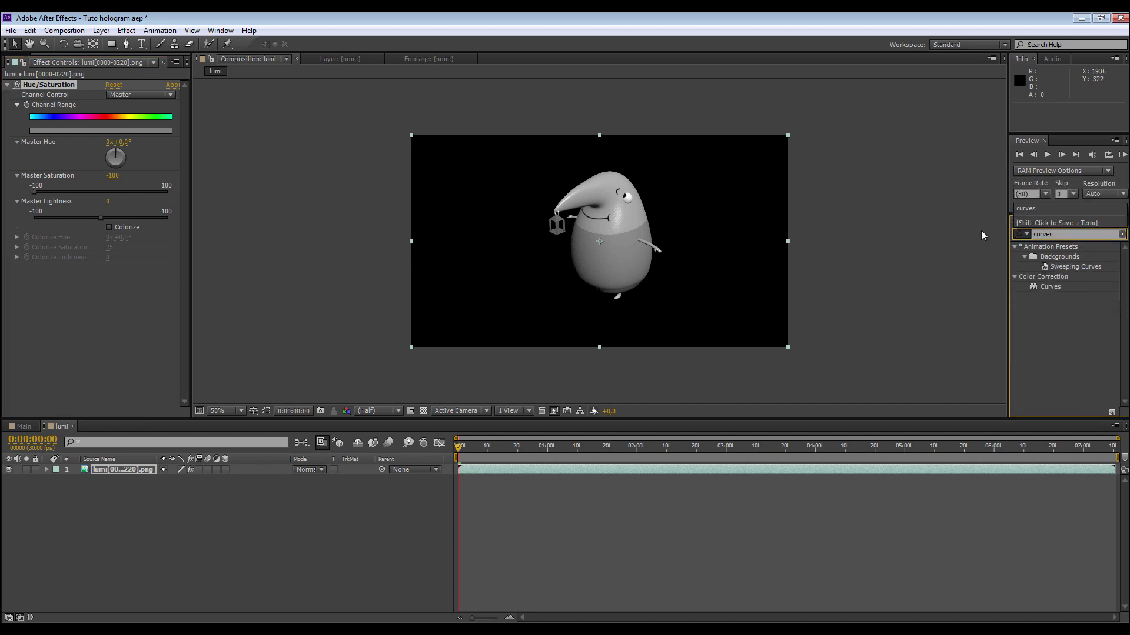
{"action": "left_click_drag", "start_coordinate": [1054, 286], "coordinate": [693, 271]}
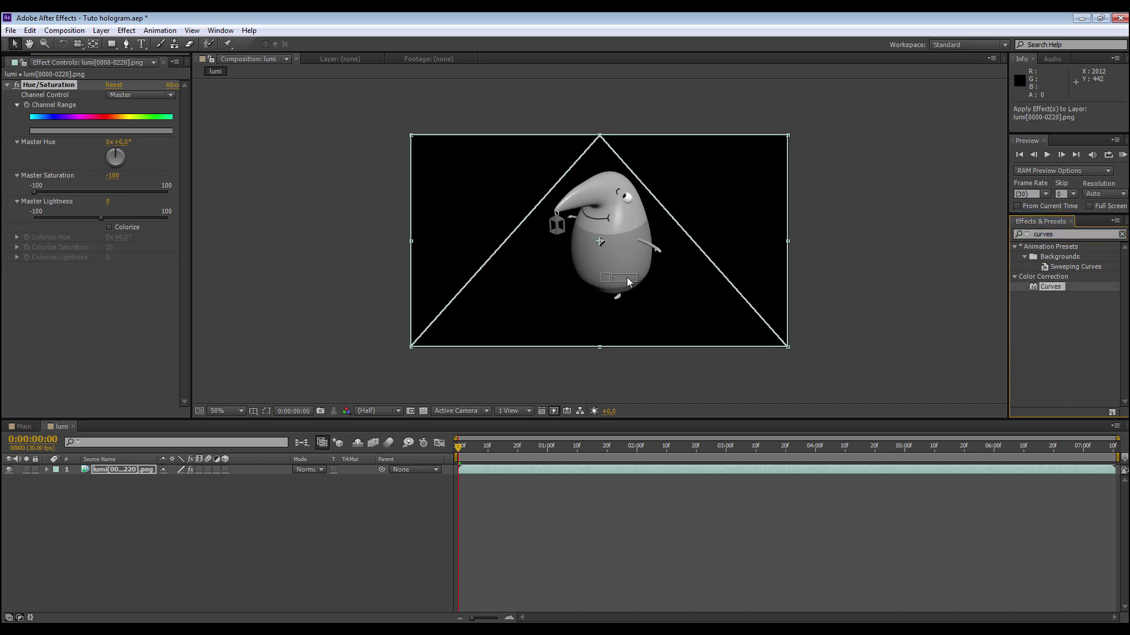
{"action": "left_click_drag", "start_coordinate": [627, 282], "coordinate": [626, 277]}
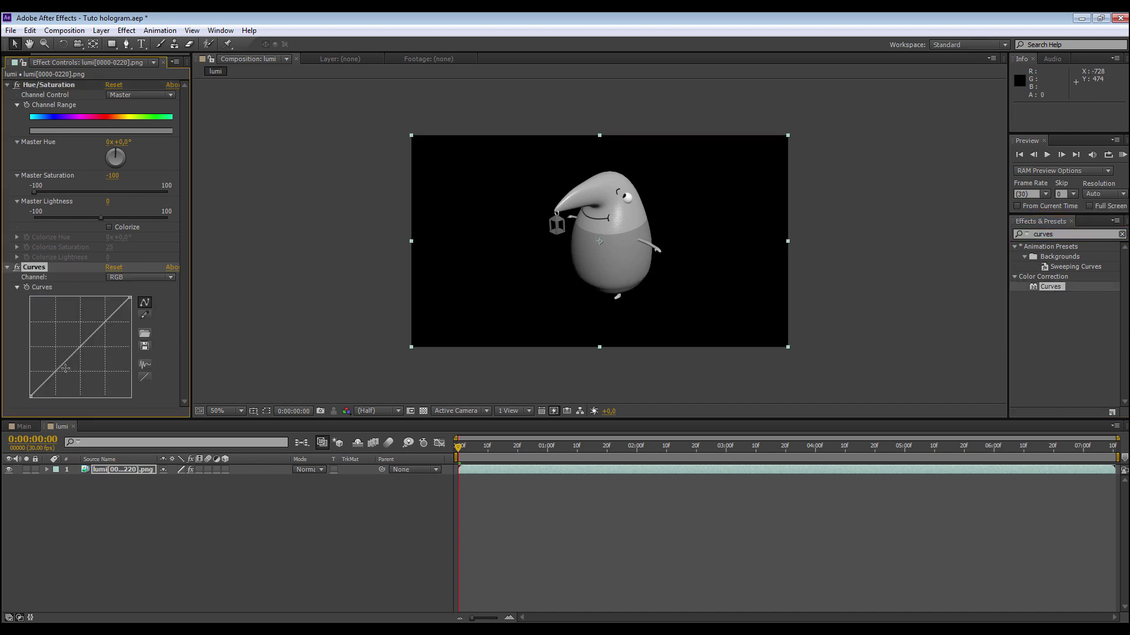
In the Curves effect, lower the RGB curve slightly in the shadows and raise the Blue curve strongly to tint the character blue
{"action": "left_click_drag", "start_coordinate": [65, 369], "coordinate": [66, 373]}
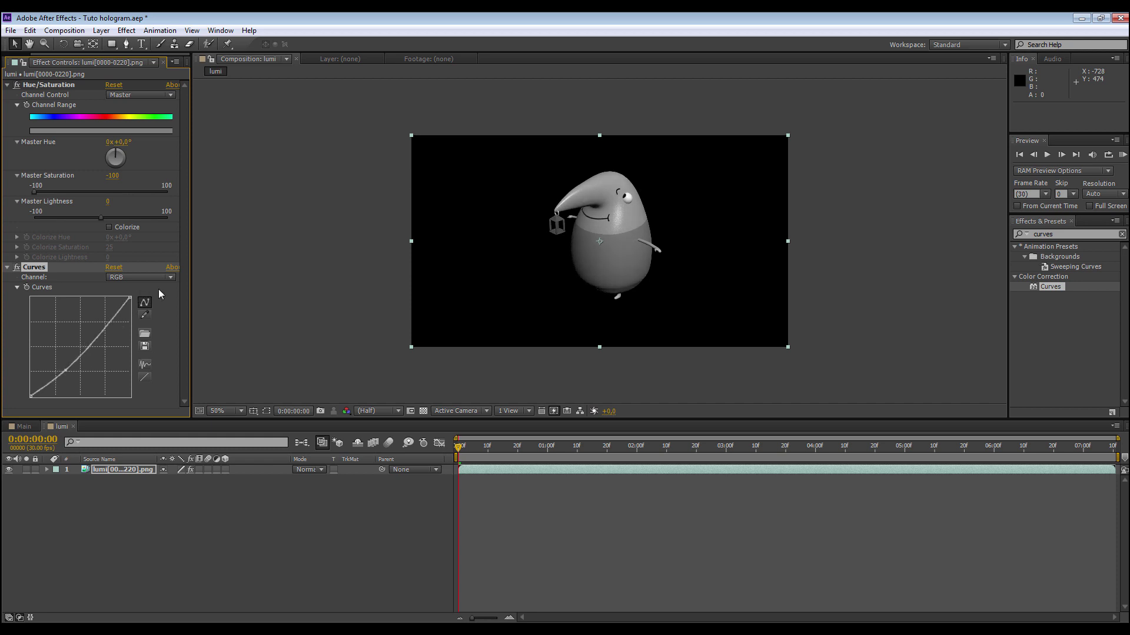
{"action": "left_click", "coordinate": [171, 277]}
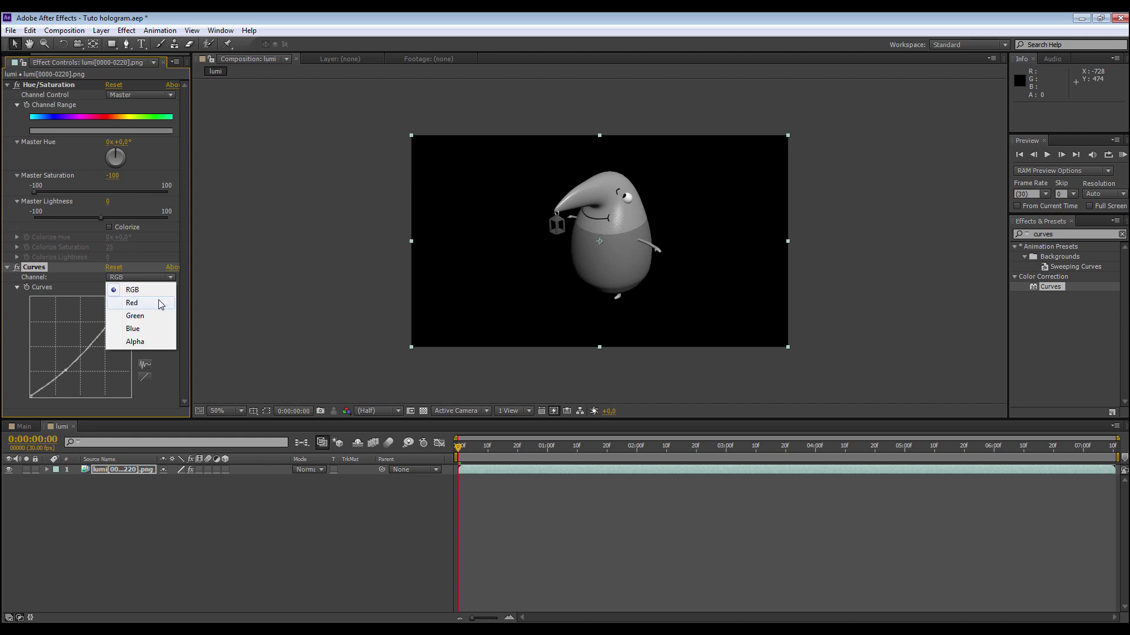
{"action": "left_click", "coordinate": [139, 330]}
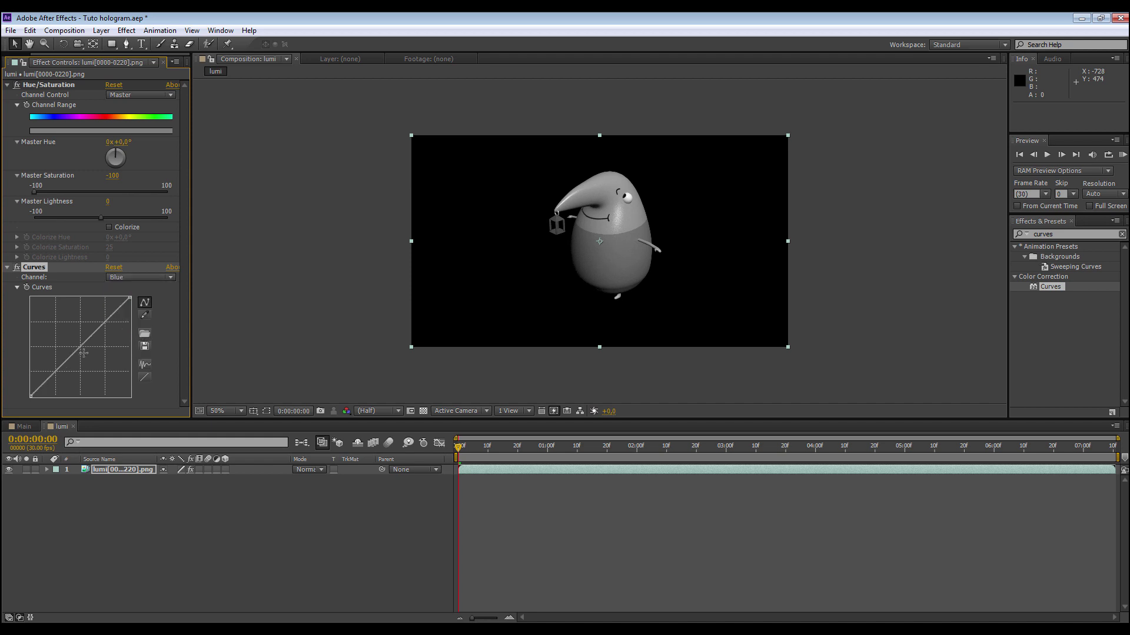
{"action": "left_click_drag", "start_coordinate": [84, 353], "coordinate": [65, 344]}
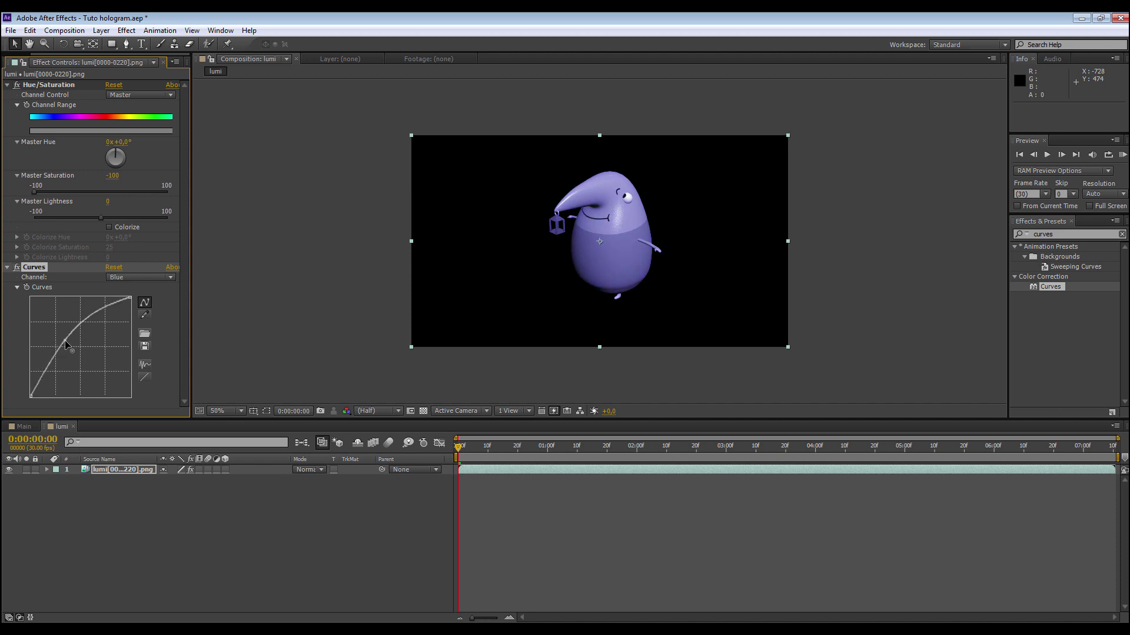
Lower the Red curve and raise the Green curve slightly to shift the character's tint towards light blue
{"action": "left_click", "coordinate": [169, 277]}
{"action": "left_click", "coordinate": [131, 302]}
{"action": "left_click_drag", "start_coordinate": [77, 347], "coordinate": [90, 357]}
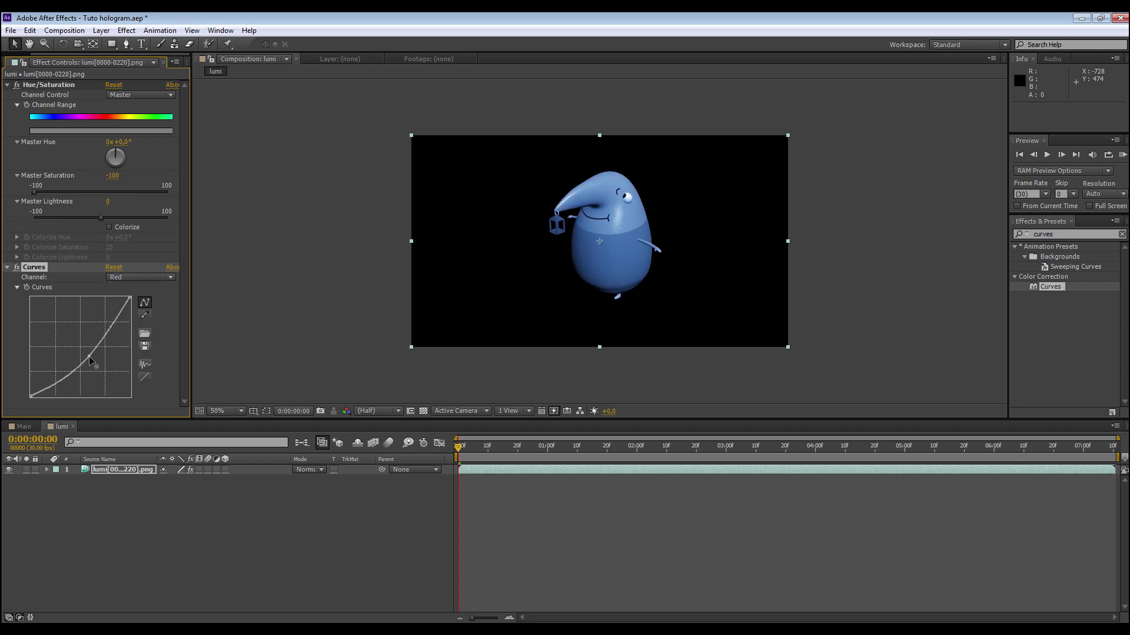
{"action": "left_click", "coordinate": [170, 276]}
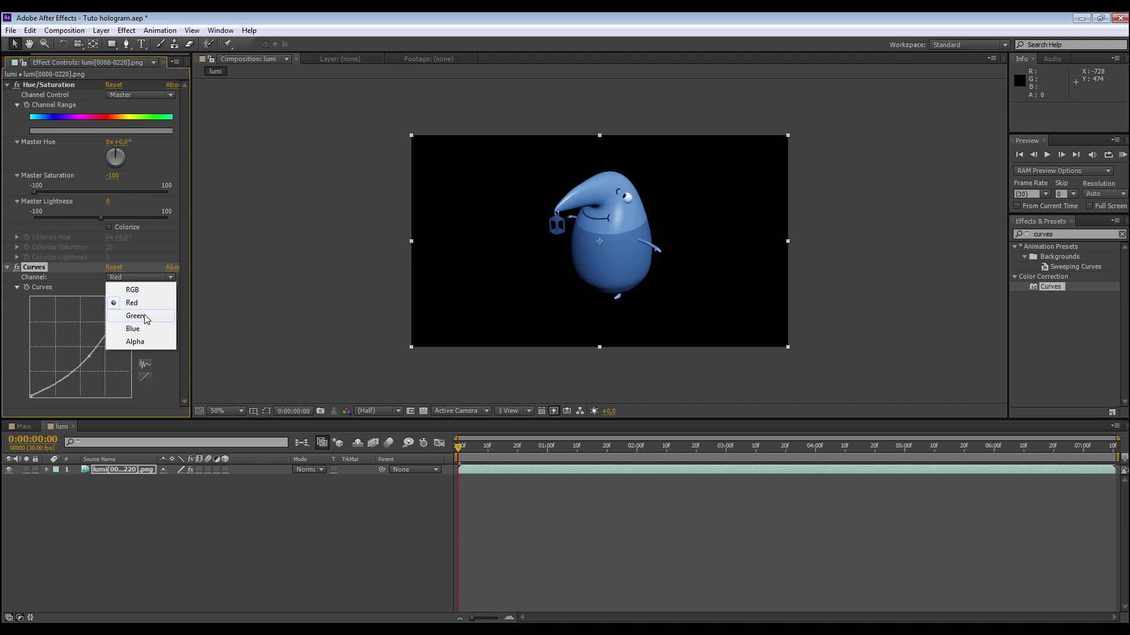
{"action": "left_click", "coordinate": [146, 319]}
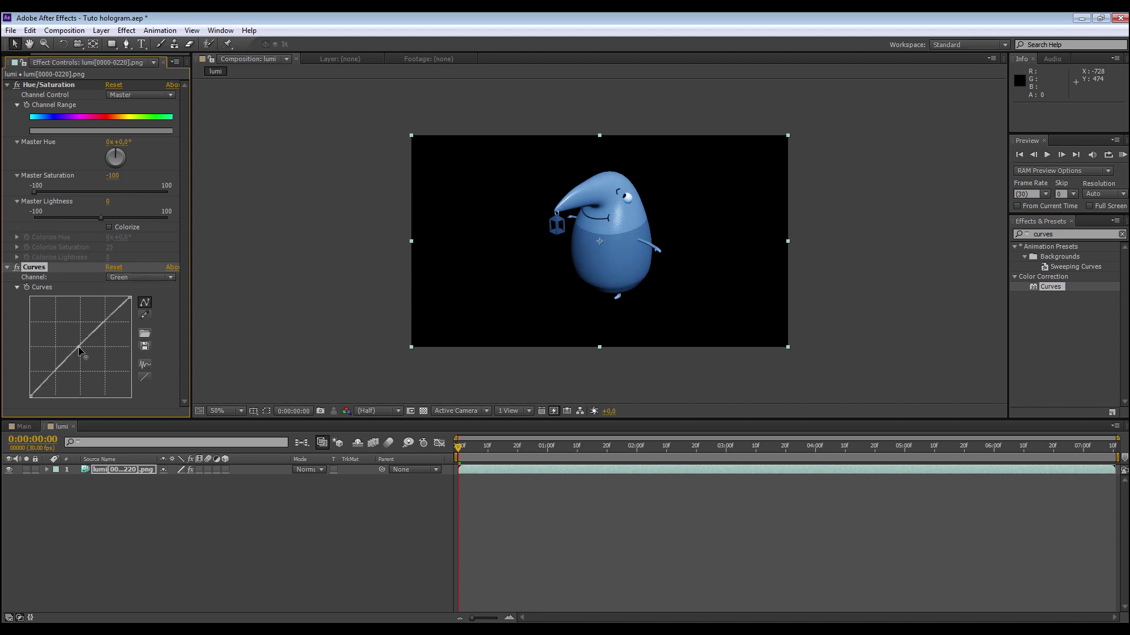
{"action": "left_click_drag", "start_coordinate": [80, 352], "coordinate": [78, 344]}
Duplicate the lumi[0000-0220].png layer and place halogram_static.mov above both copies in the lumi composition
{"action": "left_click", "coordinate": [119, 468]}
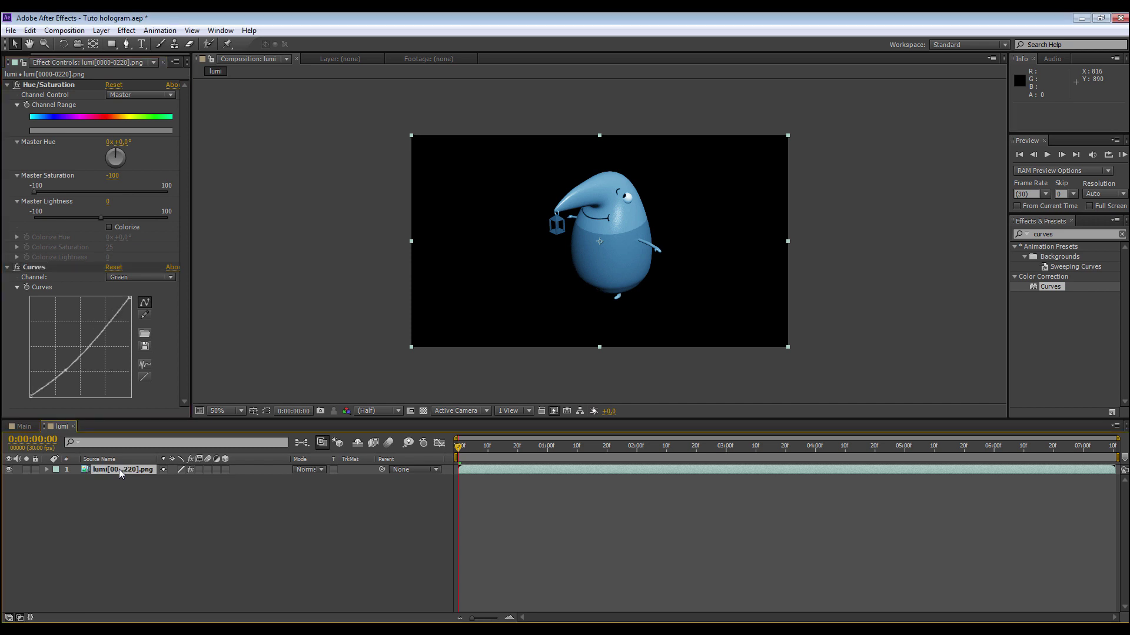
{"action": "key", "text": "ctrl+d"}
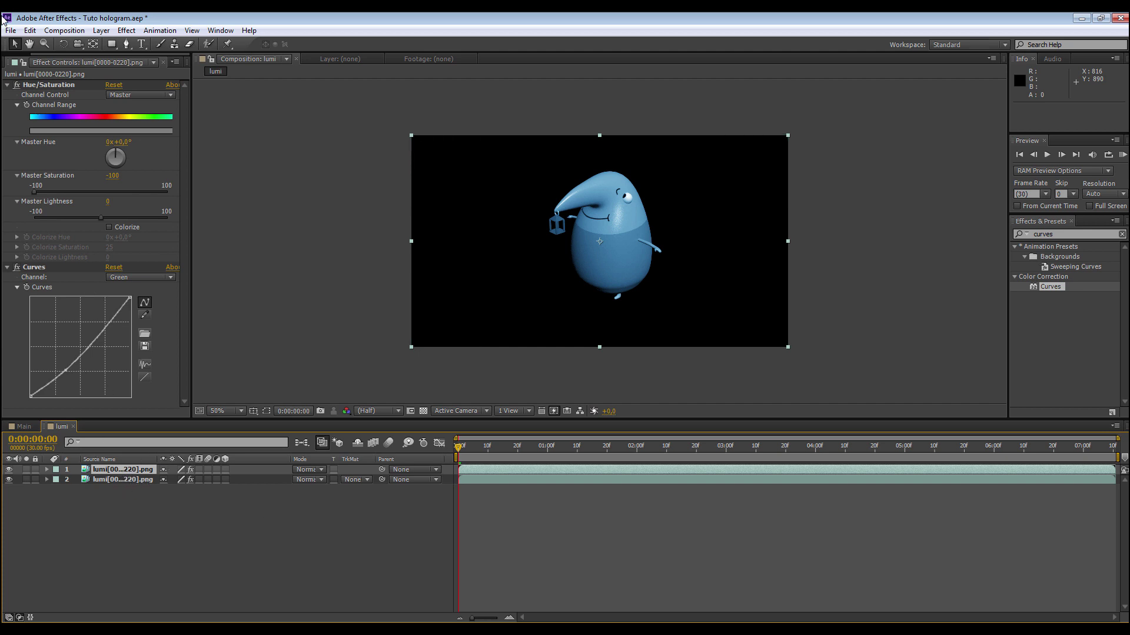
{"action": "scroll", "coordinate": [36, 54], "scroll_direction": "up", "scroll_amount": 2}
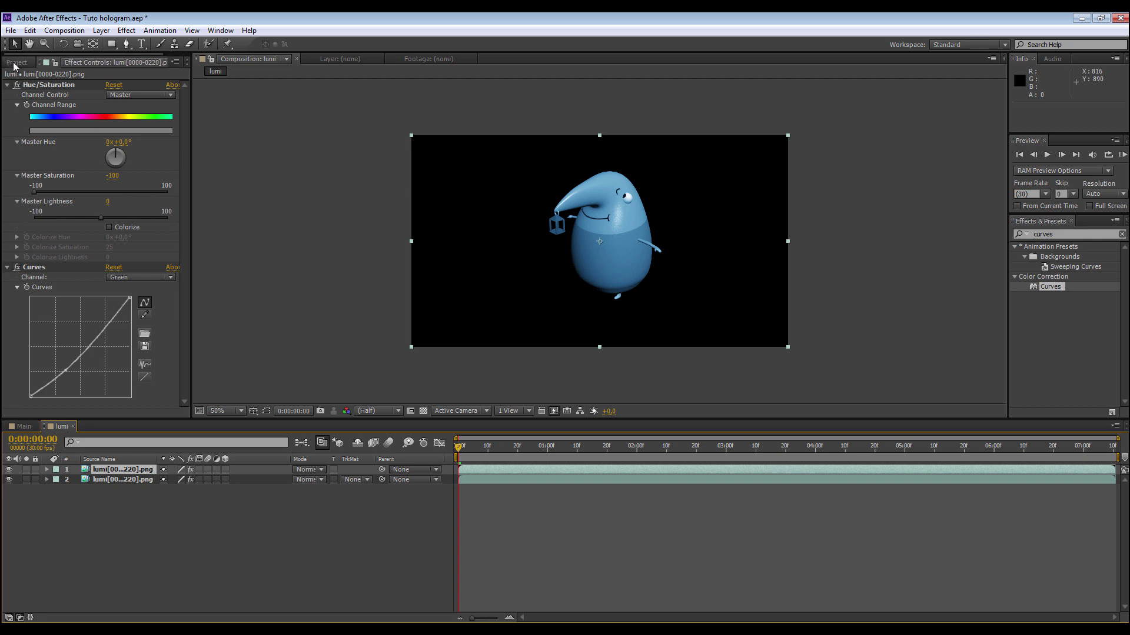
{"action": "left_click", "coordinate": [16, 62]}
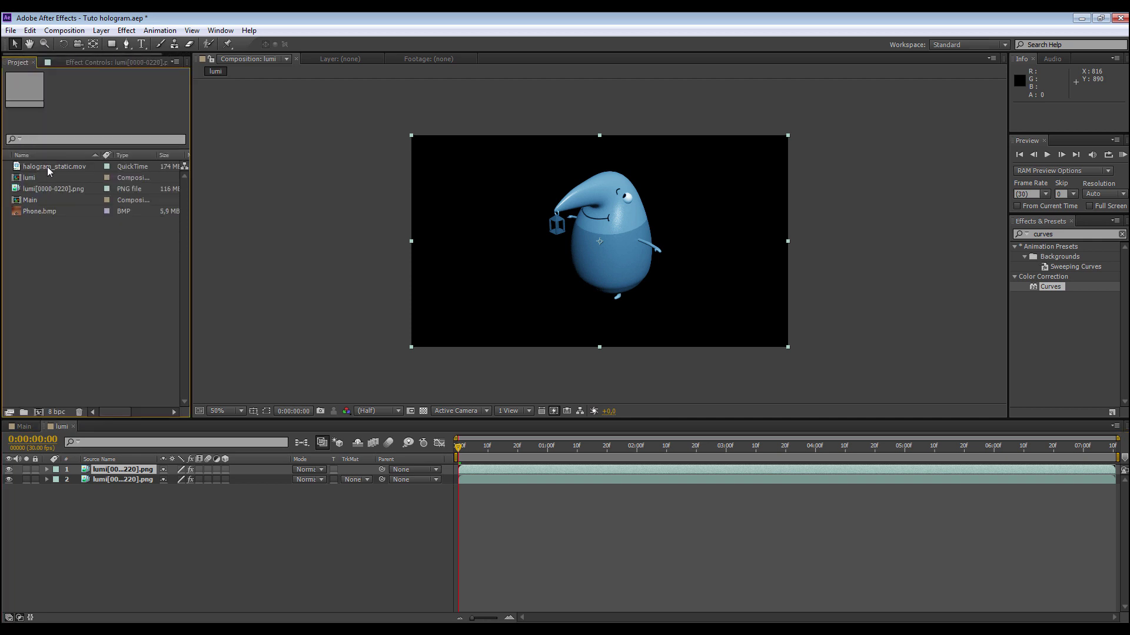
{"action": "left_click", "coordinate": [47, 167]}
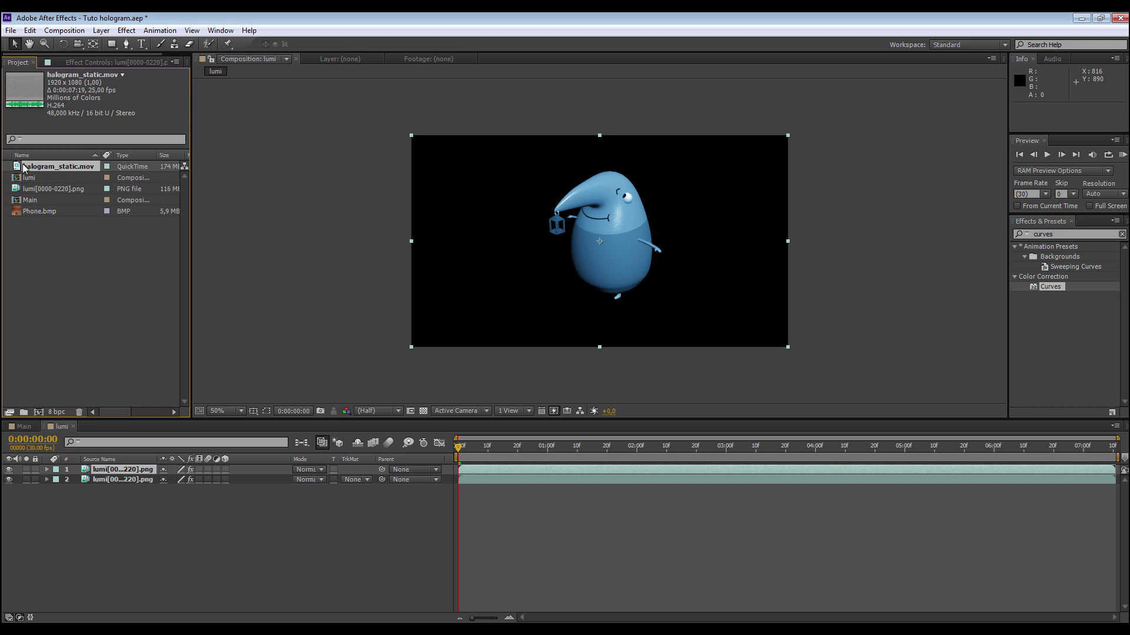
{"action": "left_click_drag", "start_coordinate": [22, 167], "coordinate": [109, 469]}
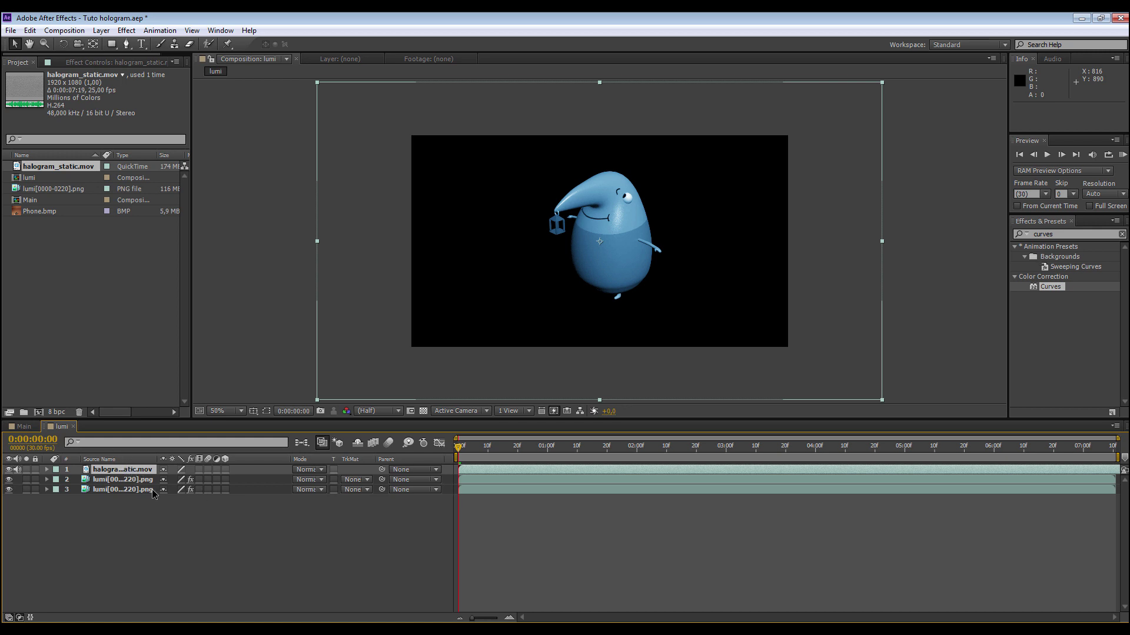
Give the upper lumi[0000-0220].png layer a Luma Matte from halogram_static.mov and set its blending mode to Screen
{"action": "left_click", "coordinate": [368, 480]}
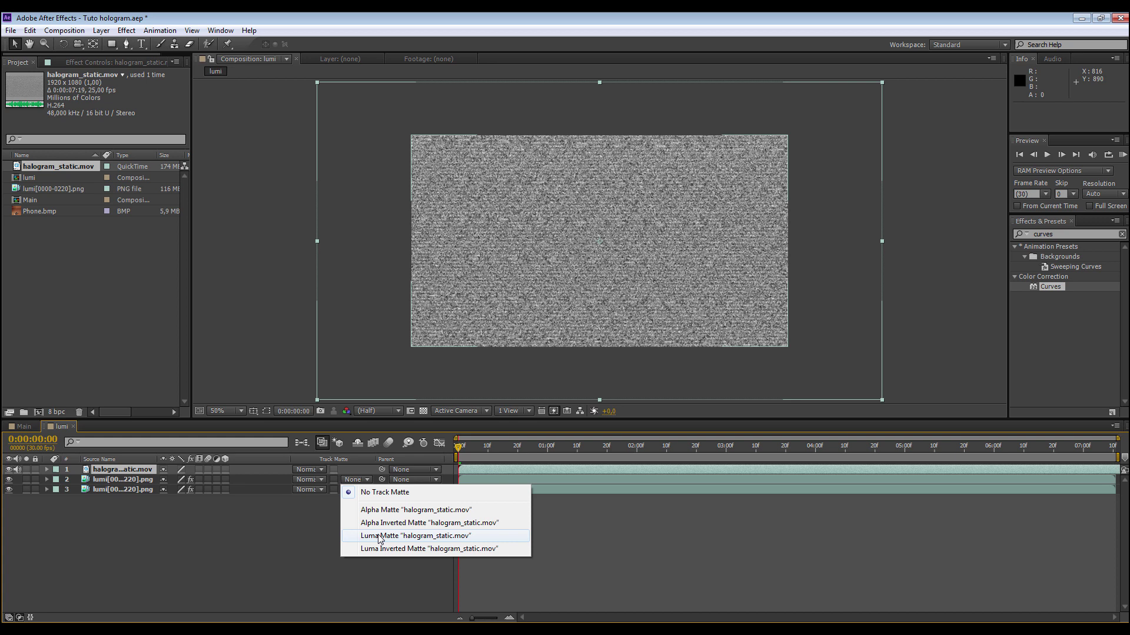
{"action": "left_click", "coordinate": [415, 536]}
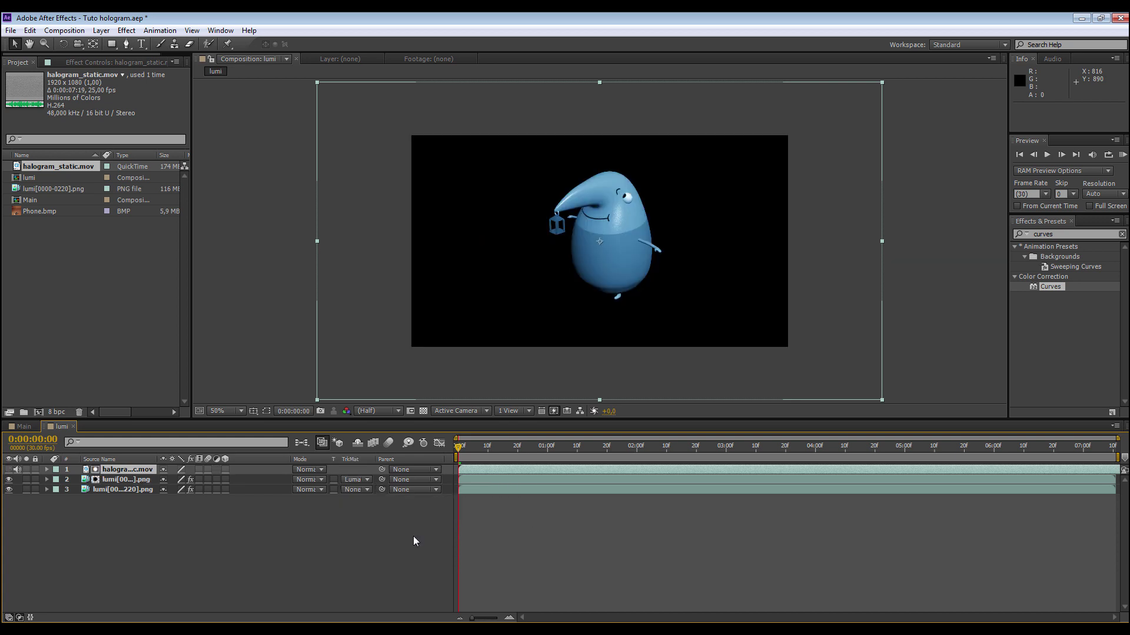
{"action": "left_click", "coordinate": [322, 480]}
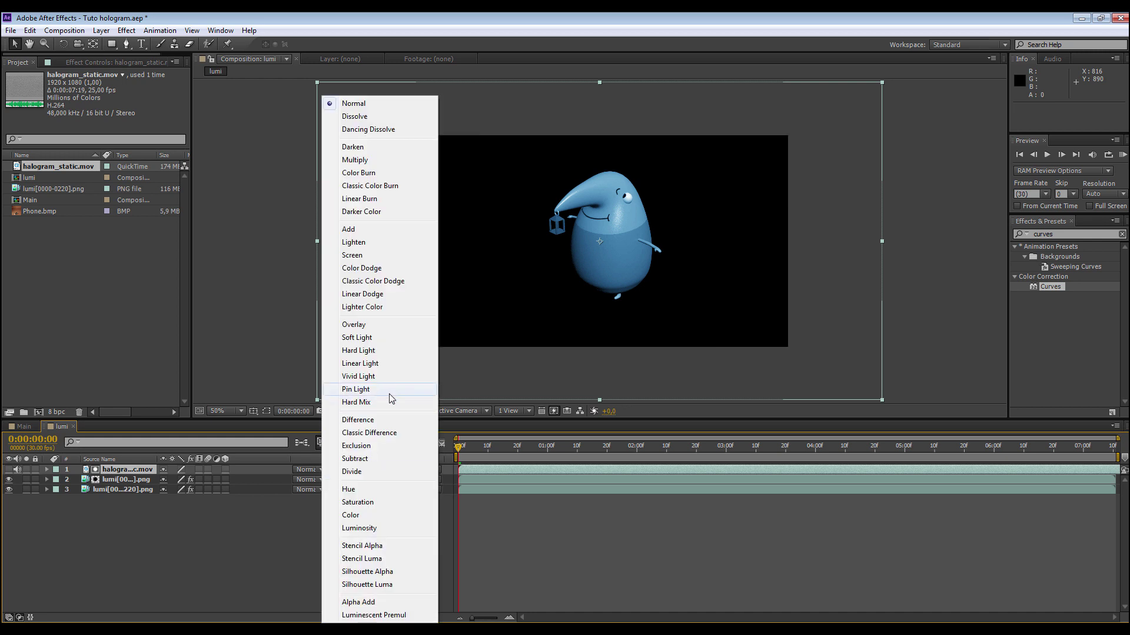
{"action": "left_click", "coordinate": [360, 254]}
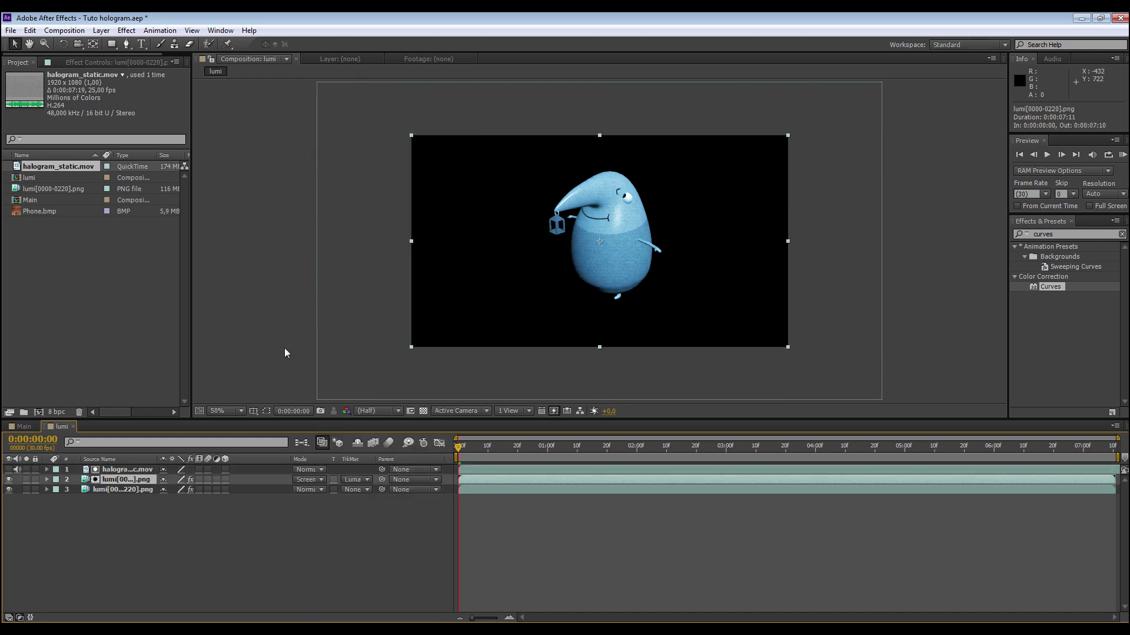
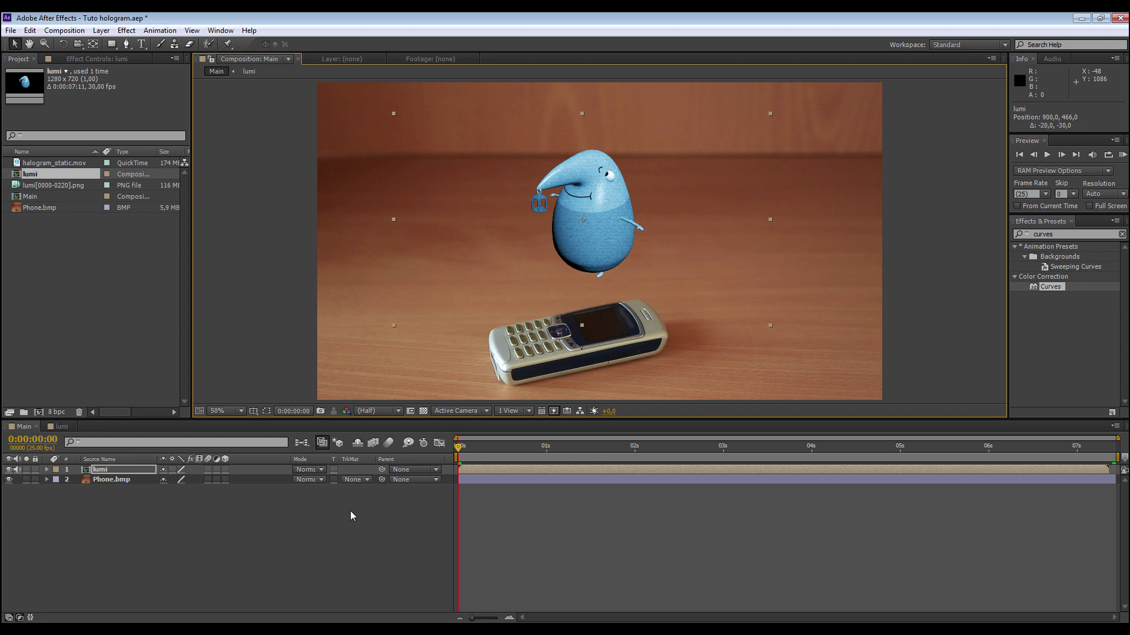
Compare the Lighten, Add and Screen blending modes on the lumi layer in the Main composition and settle on Lighten
{"action": "left_click", "coordinate": [321, 470]}
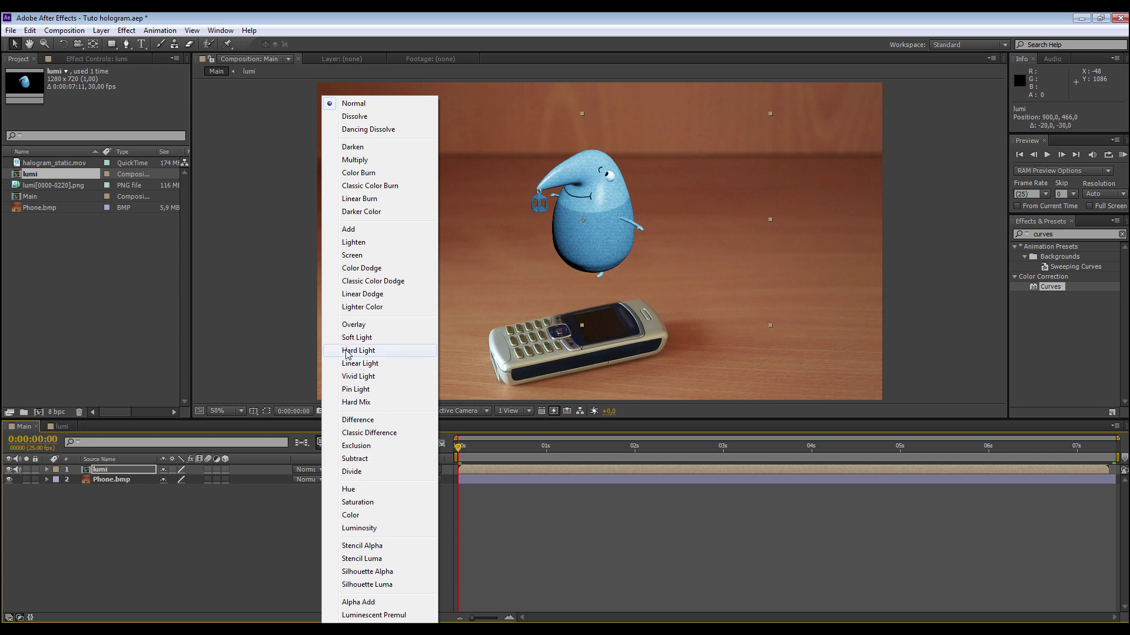
{"action": "left_click", "coordinate": [364, 243]}
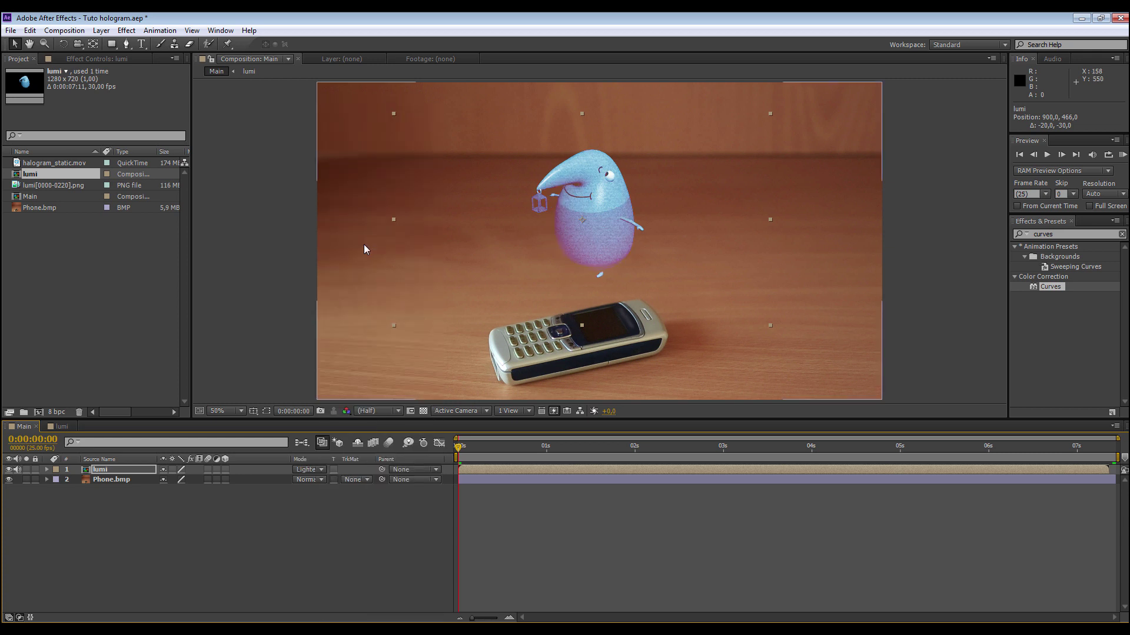
{"action": "left_click", "coordinate": [322, 470]}
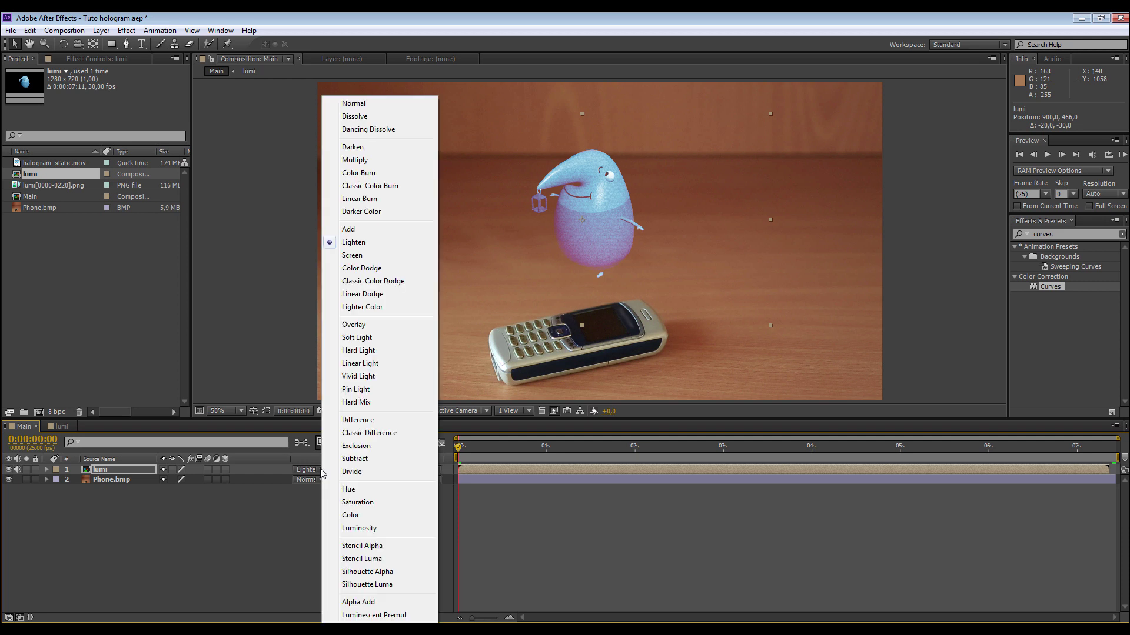
{"action": "left_click", "coordinate": [358, 230]}
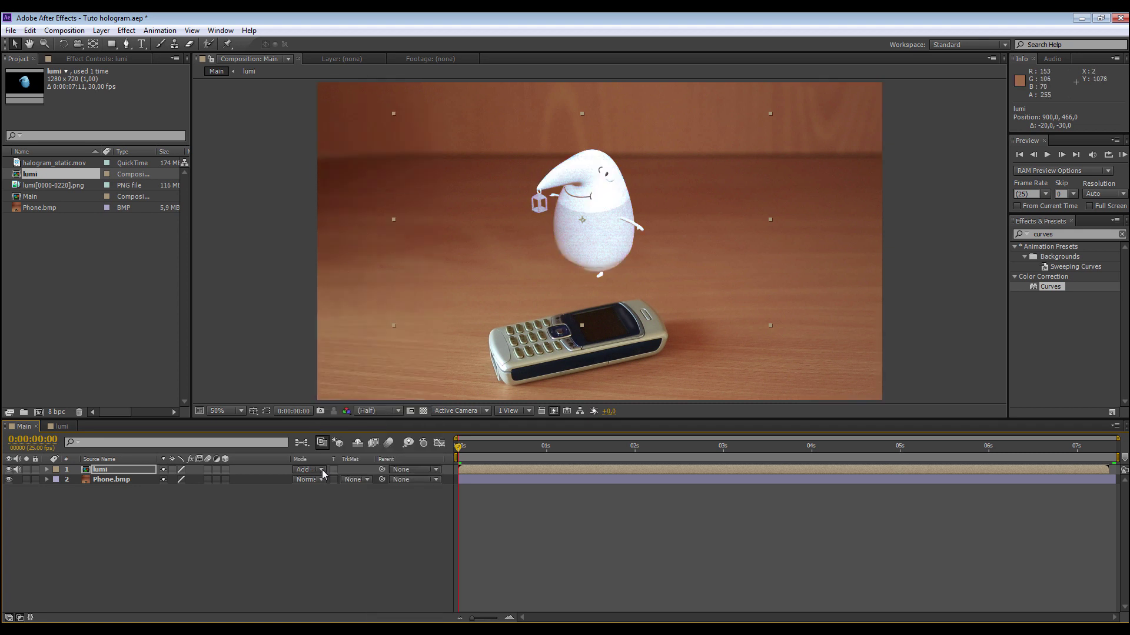
{"action": "left_click", "coordinate": [322, 471]}
{"action": "left_click", "coordinate": [362, 255]}
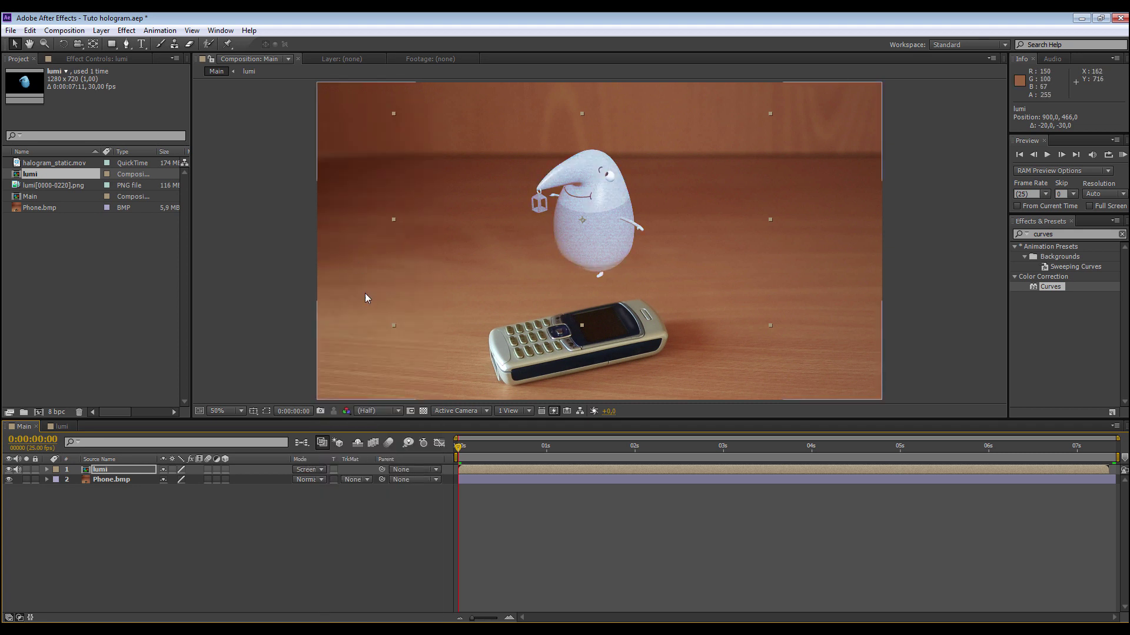
{"action": "left_click", "coordinate": [322, 471]}
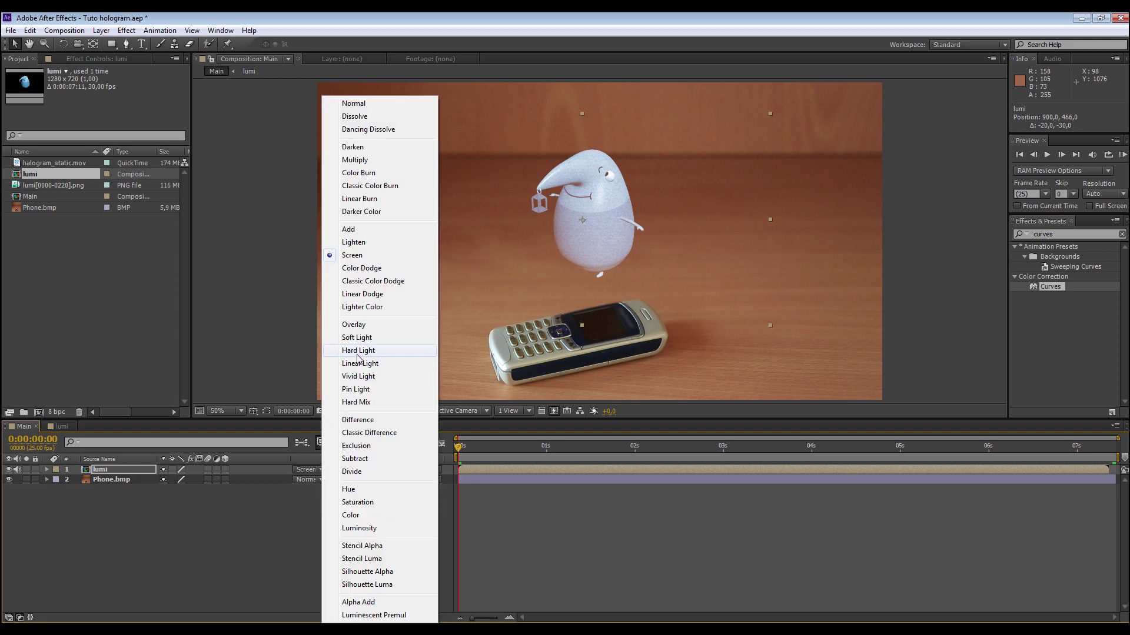
{"action": "left_click", "coordinate": [353, 242]}
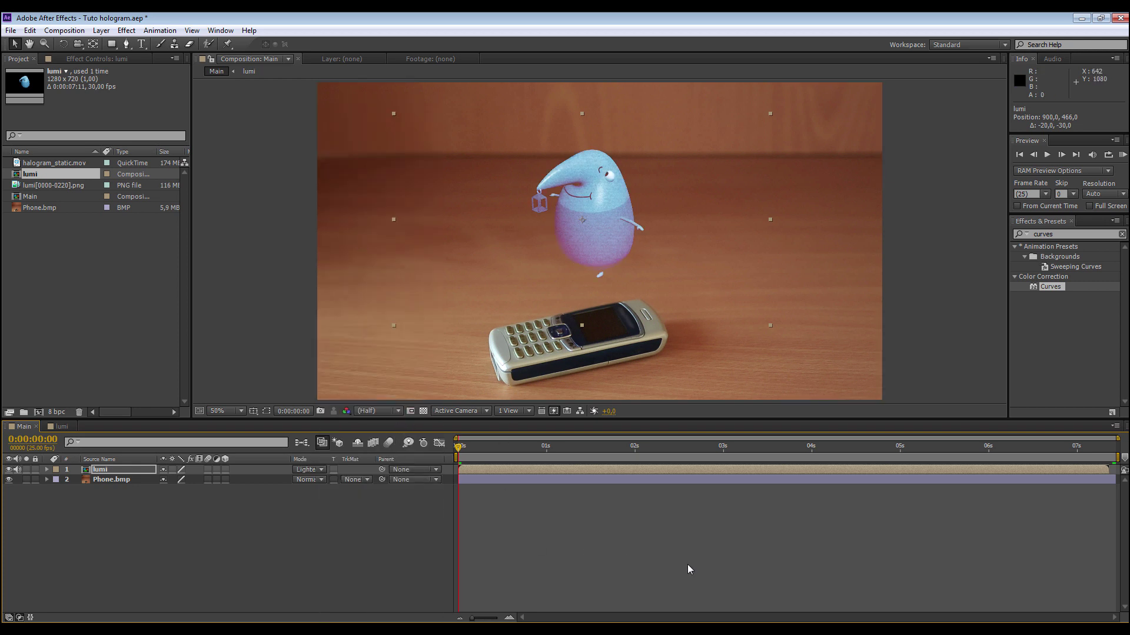
Find the Glow effect and apply it to the lumi layer in the Main composition
{"action": "left_click", "coordinate": [1095, 234]}
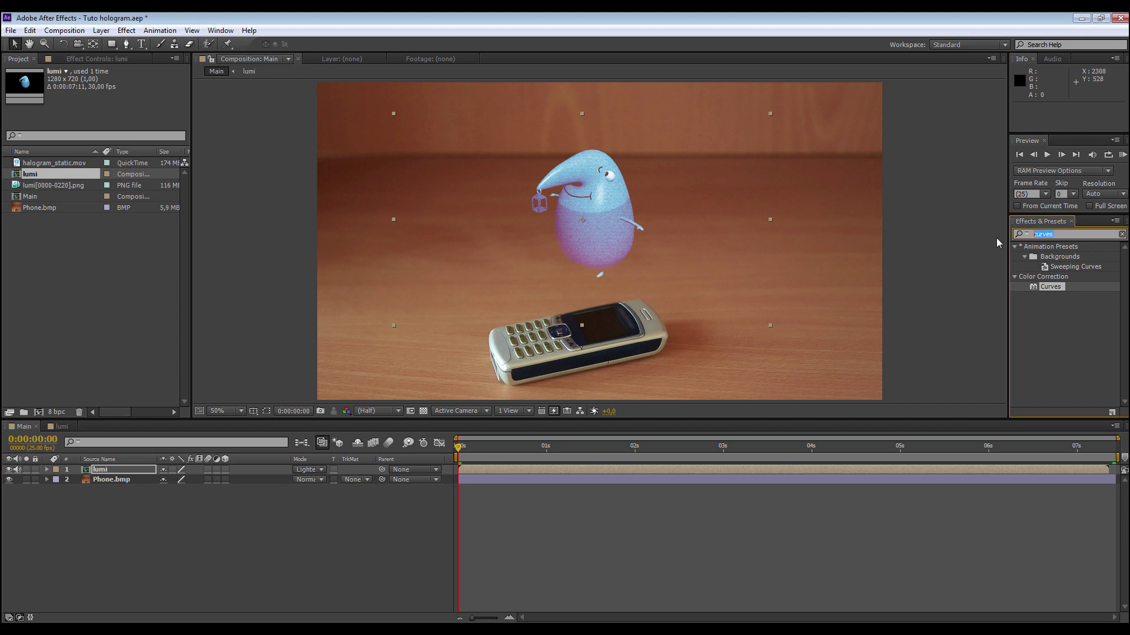
{"action": "type", "text": "glow"}
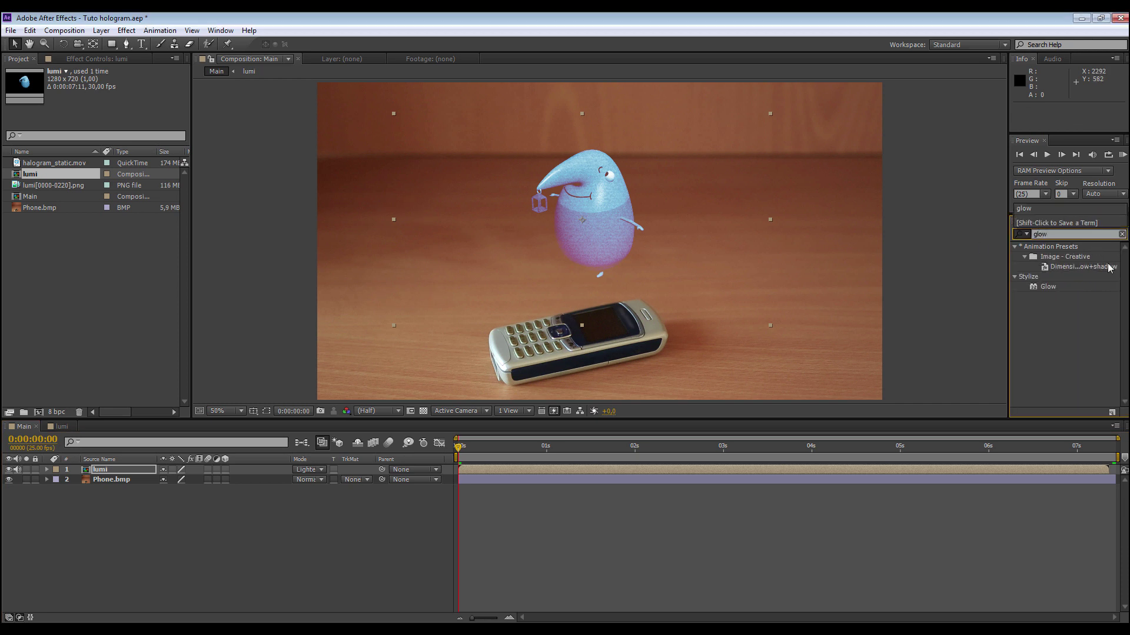
{"action": "left_click_drag", "start_coordinate": [1035, 287], "coordinate": [101, 476]}
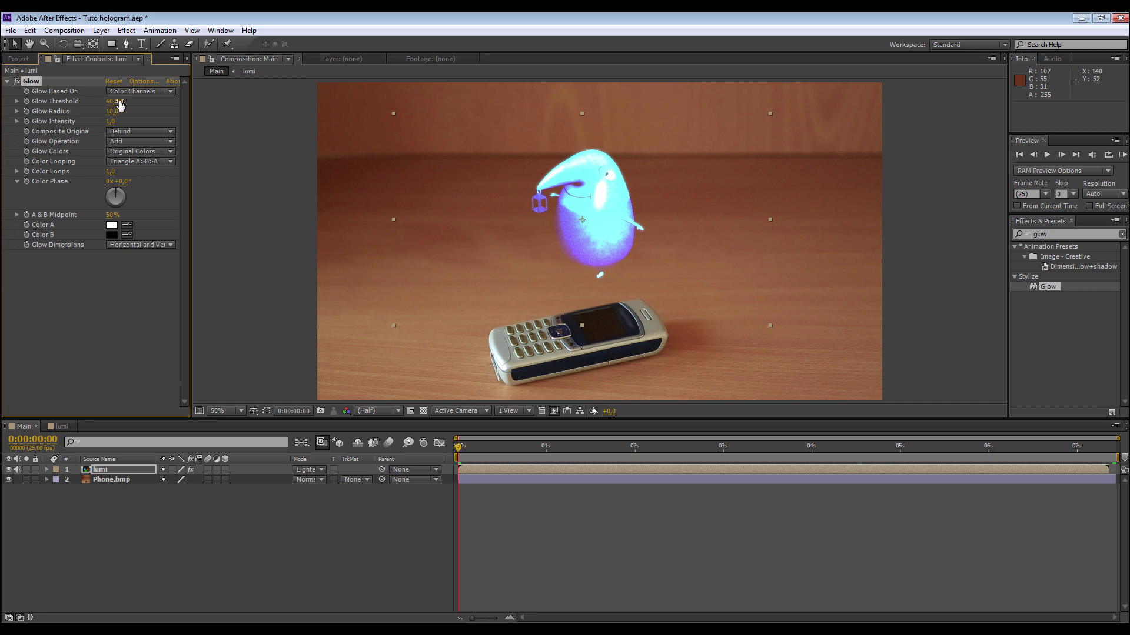
Tune the lumi layer's Glow to a threshold of 94.1%, a radius of 176 and an intensity of 8.2
{"action": "left_click_drag", "start_coordinate": [116, 105], "coordinate": [172, 110]}
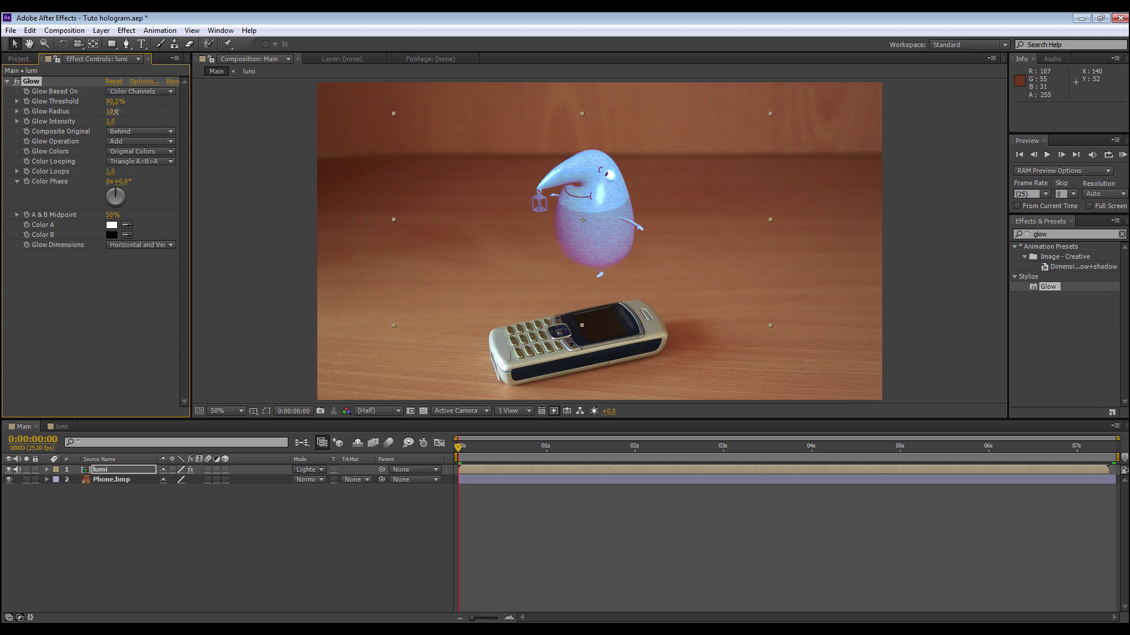
{"action": "mouse_move", "coordinate": [119, 112]}
{"action": "left_mouse_down"}
{"action": "mouse_move", "coordinate": [146, 115]}
{"action": "mouse_move", "coordinate": [120, 121]}
{"action": "left_mouse_up"}
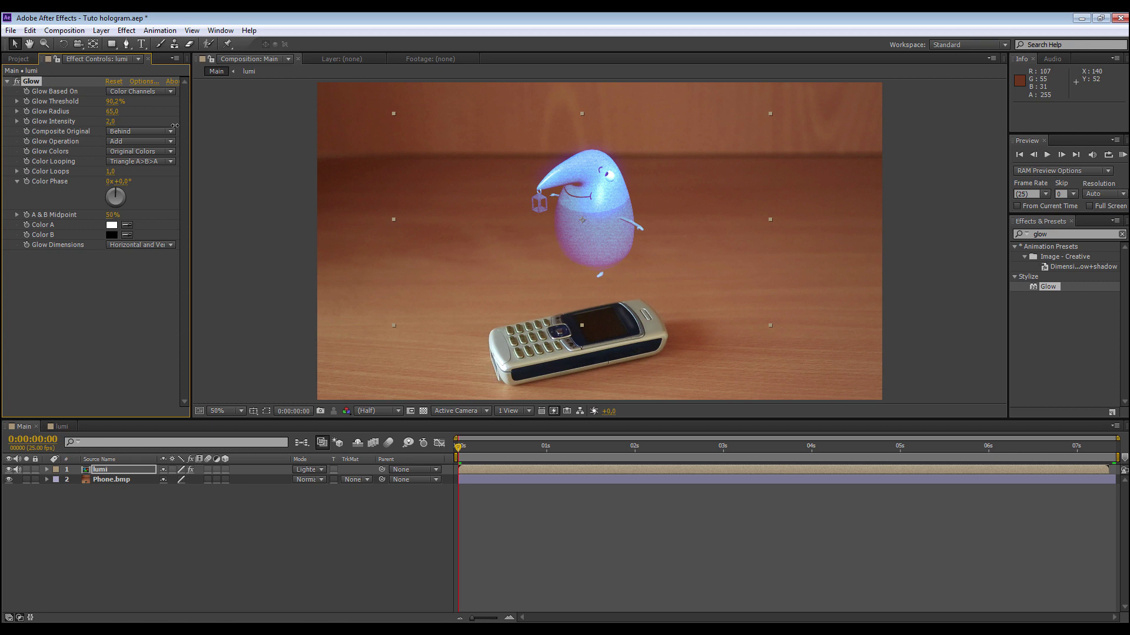
{"action": "left_click_drag", "start_coordinate": [237, 129], "coordinate": [401, 129]}
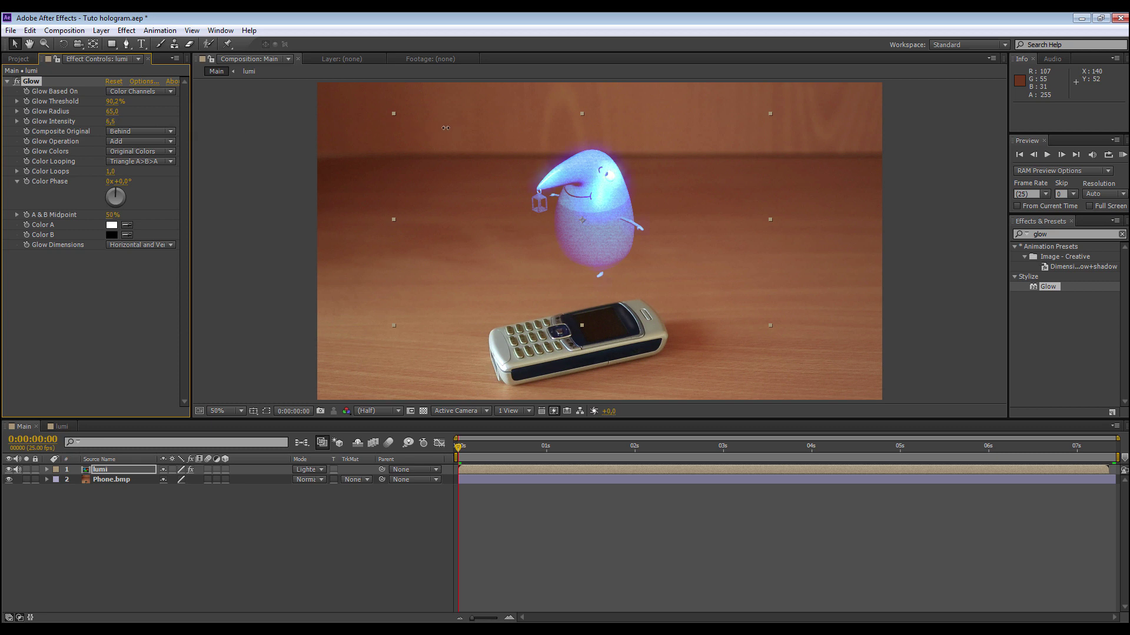
{"action": "left_click_drag", "start_coordinate": [122, 104], "coordinate": [147, 111]}
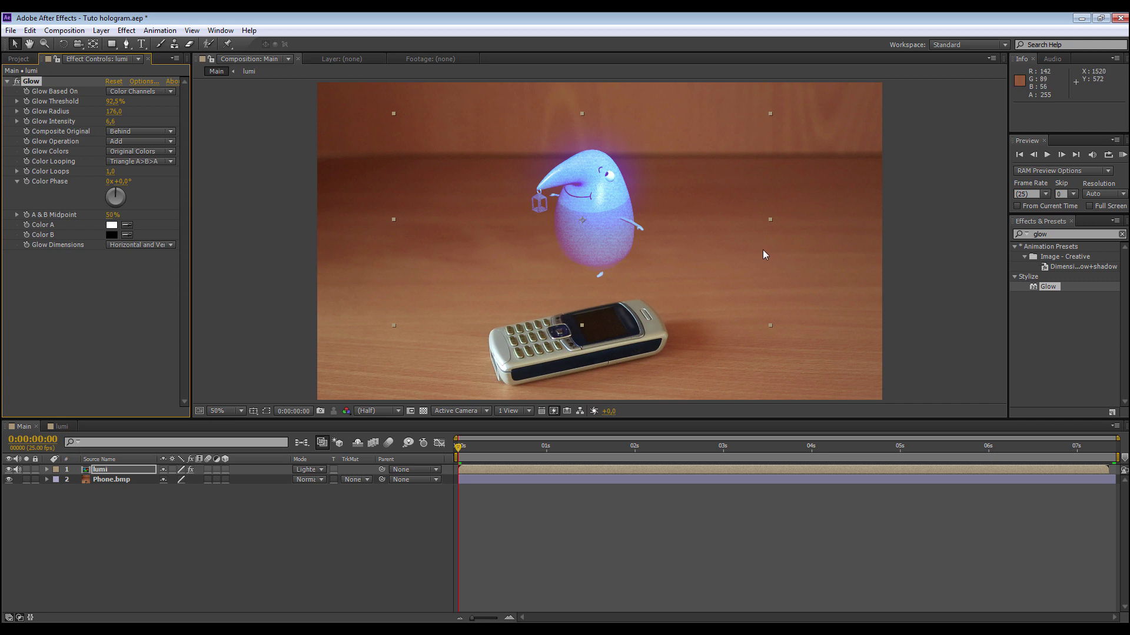
{"action": "left_click_drag", "start_coordinate": [112, 122], "coordinate": [133, 122]}
{"action": "left_click_drag", "start_coordinate": [121, 102], "coordinate": [118, 102]}
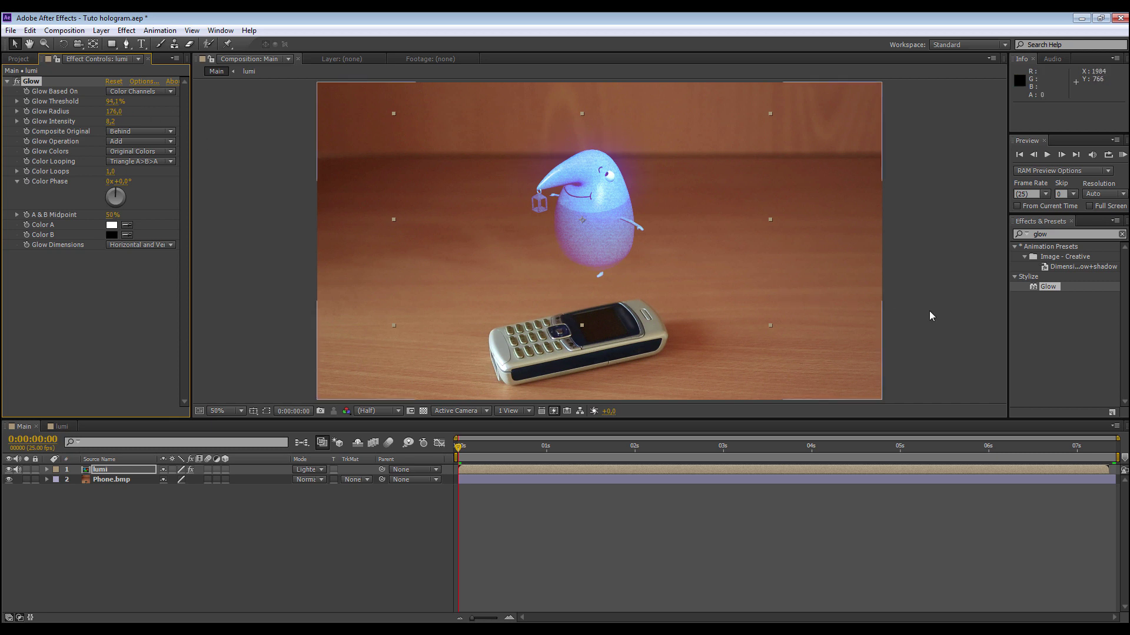
{"action": "left_click", "coordinate": [566, 130]}
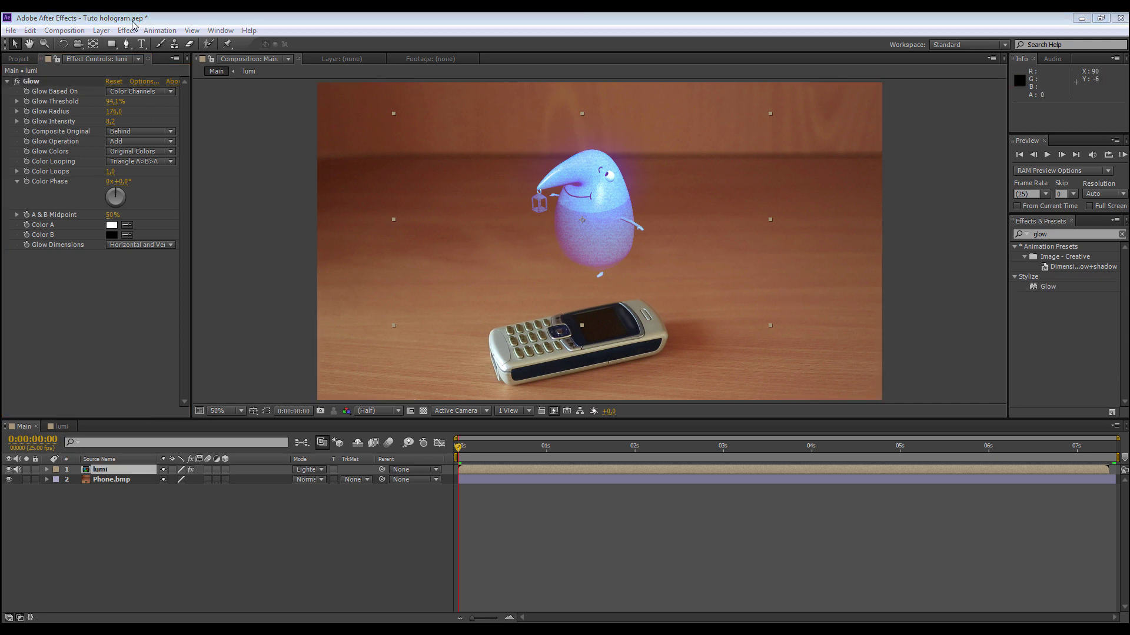
Add a new adjustment layer on top of the Main composition and rename it flare
{"action": "left_click", "coordinate": [98, 31]}
{"action": "mouse_move", "coordinate": [92, 44]}
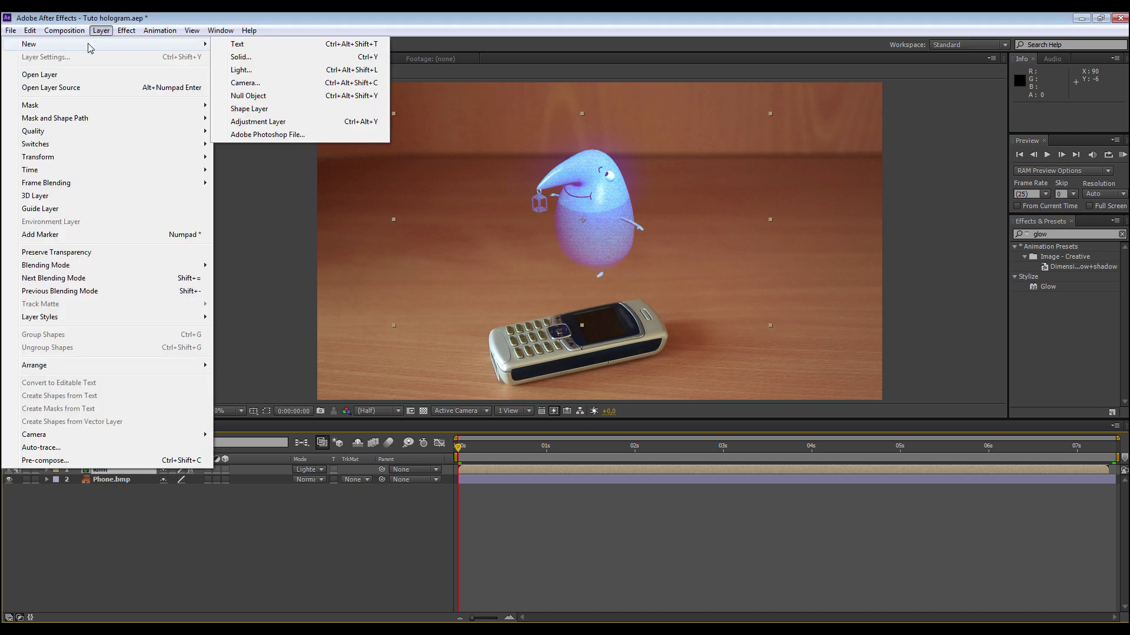
{"action": "left_click", "coordinate": [257, 122]}
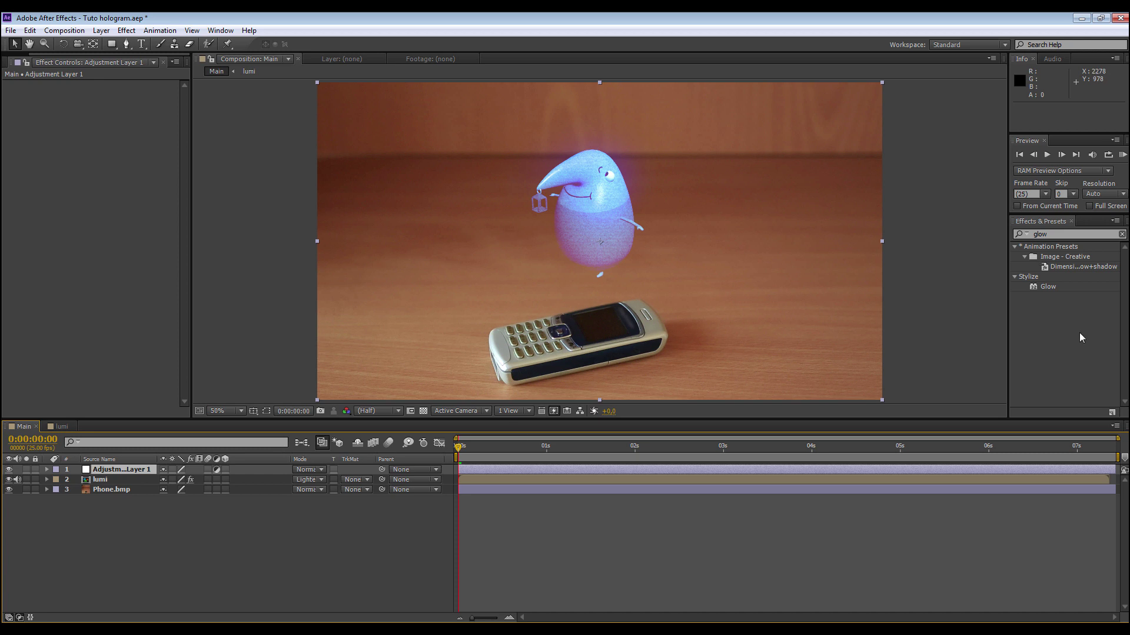
{"action": "right_click", "coordinate": [143, 470]}
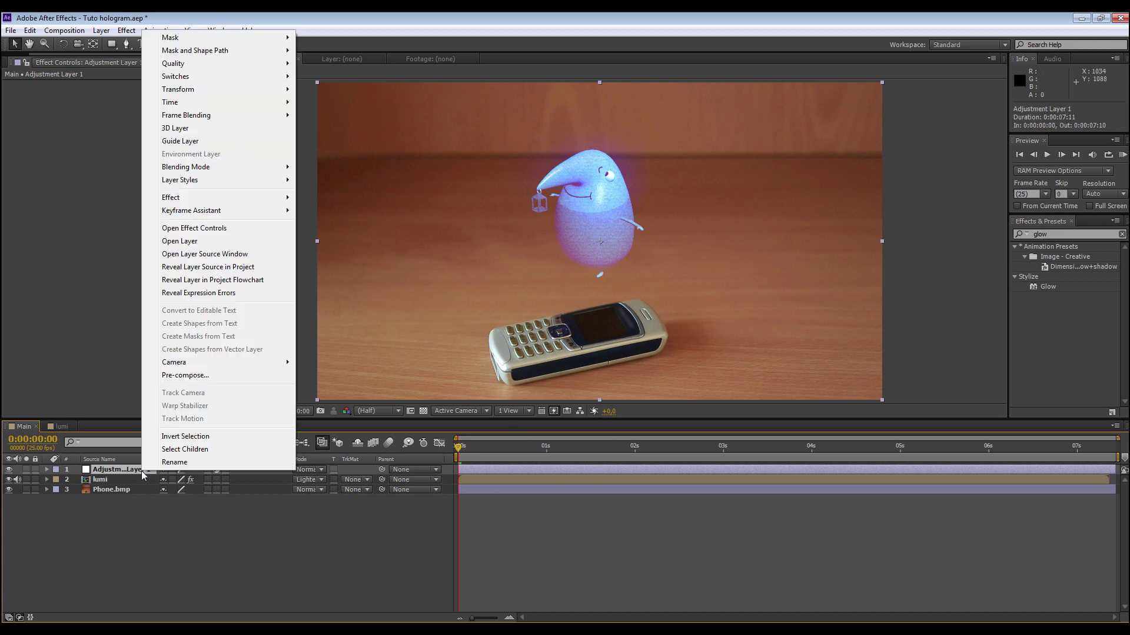
{"action": "left_click", "coordinate": [174, 463]}
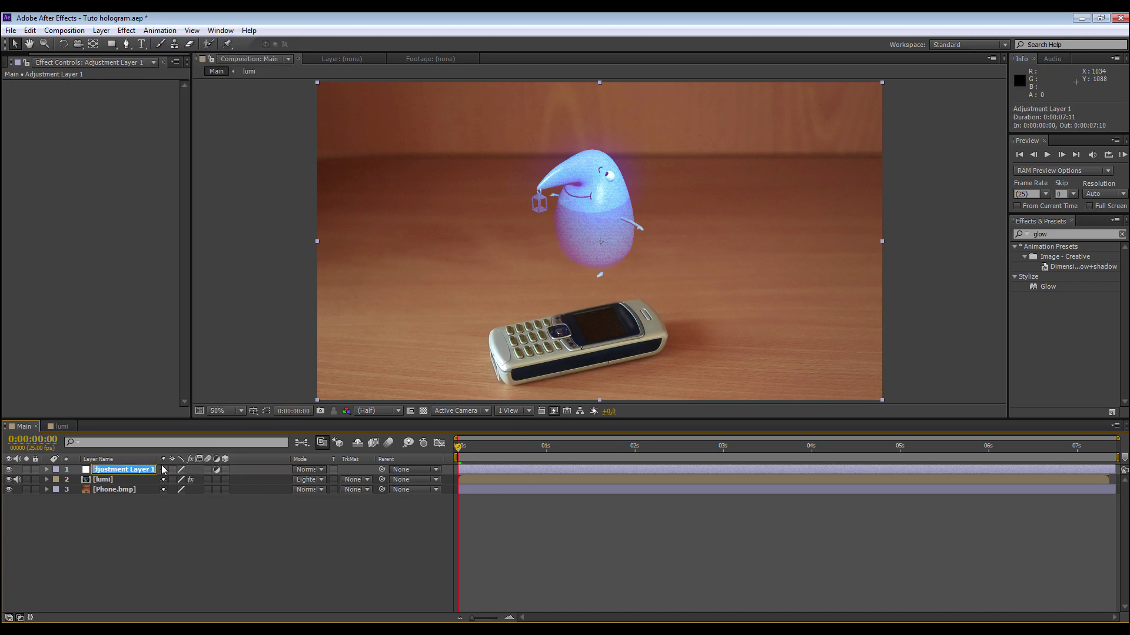
{"action": "type", "text": "flare"}
{"action": "left_click", "coordinate": [174, 532]}
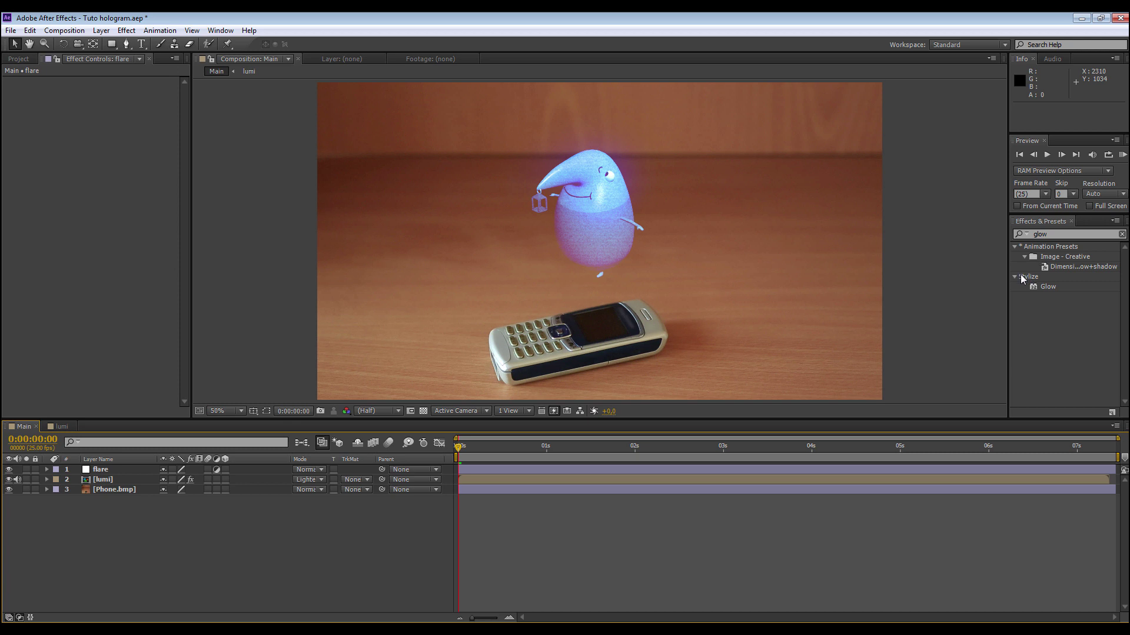
Search the effects for flares and apply Optical Flares to the flare layer
{"action": "left_click", "coordinate": [1065, 234]}
{"action": "type", "text": "flares"}
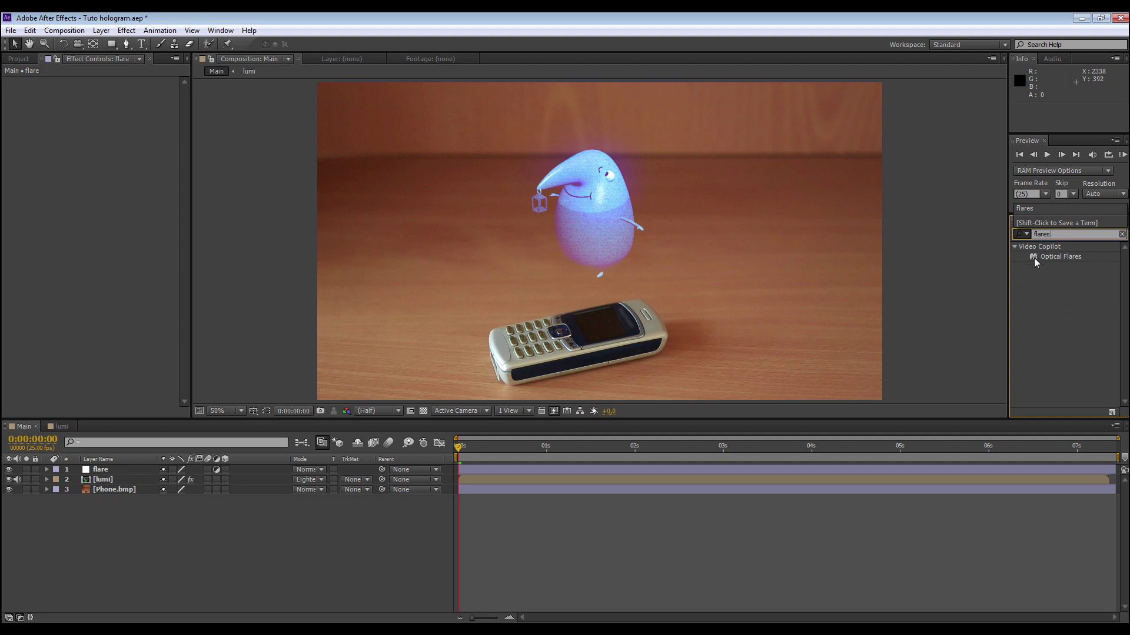
{"action": "left_click", "coordinate": [1035, 258]}
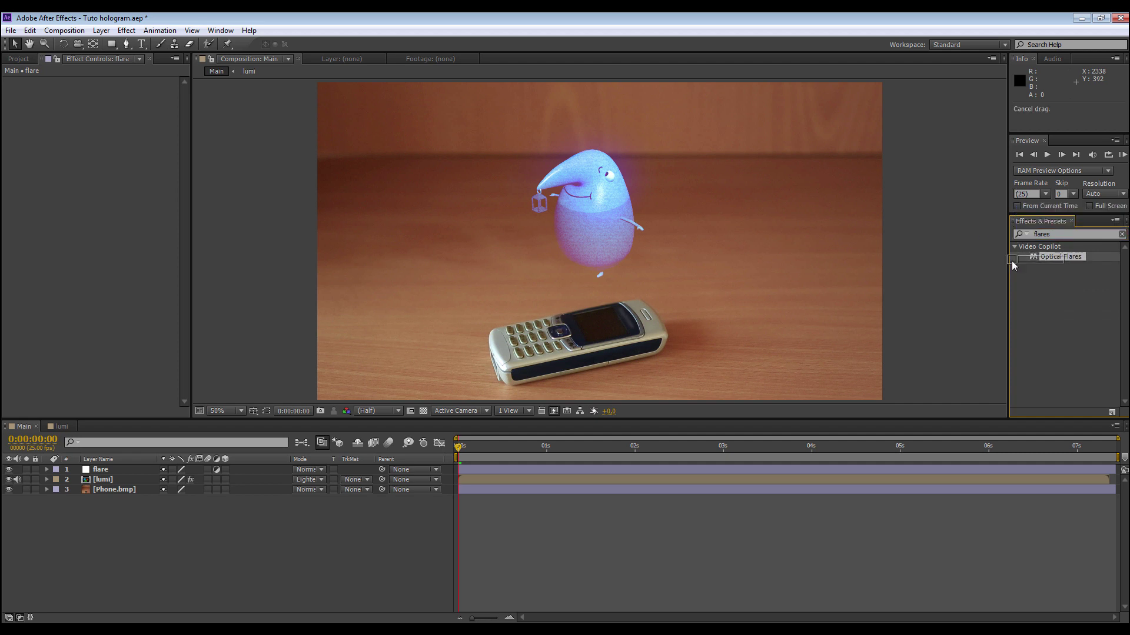
{"action": "left_click_drag", "start_coordinate": [298, 419], "coordinate": [100, 475]}
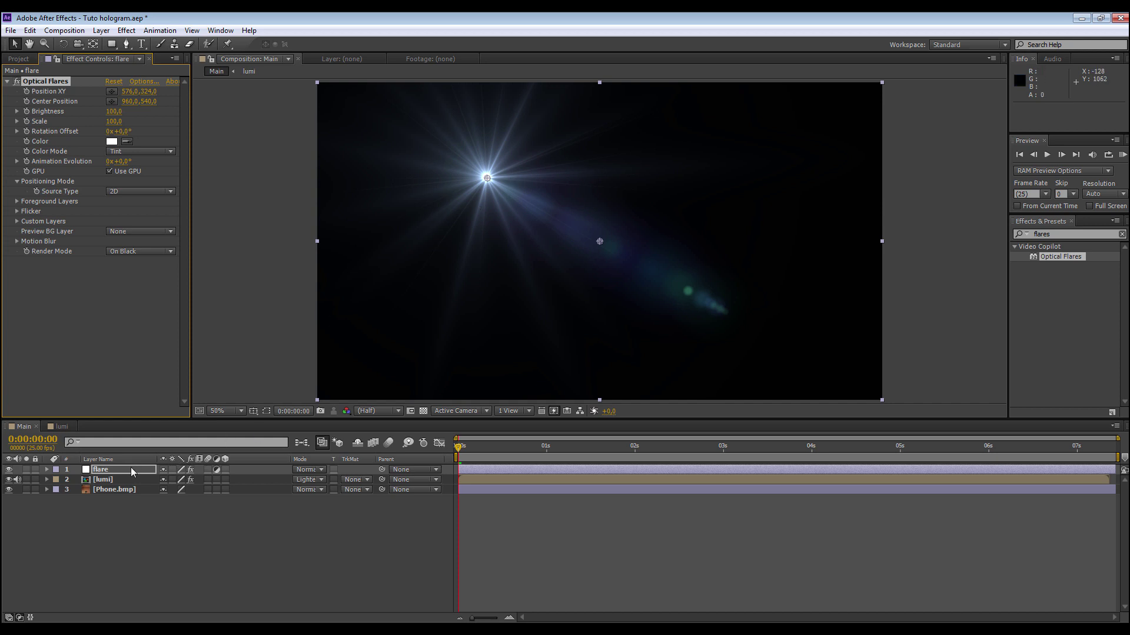
Set the flare layer's blending mode to Screen and move the flare onto the phone's display, at about 966, 828
{"action": "left_click", "coordinate": [321, 470]}
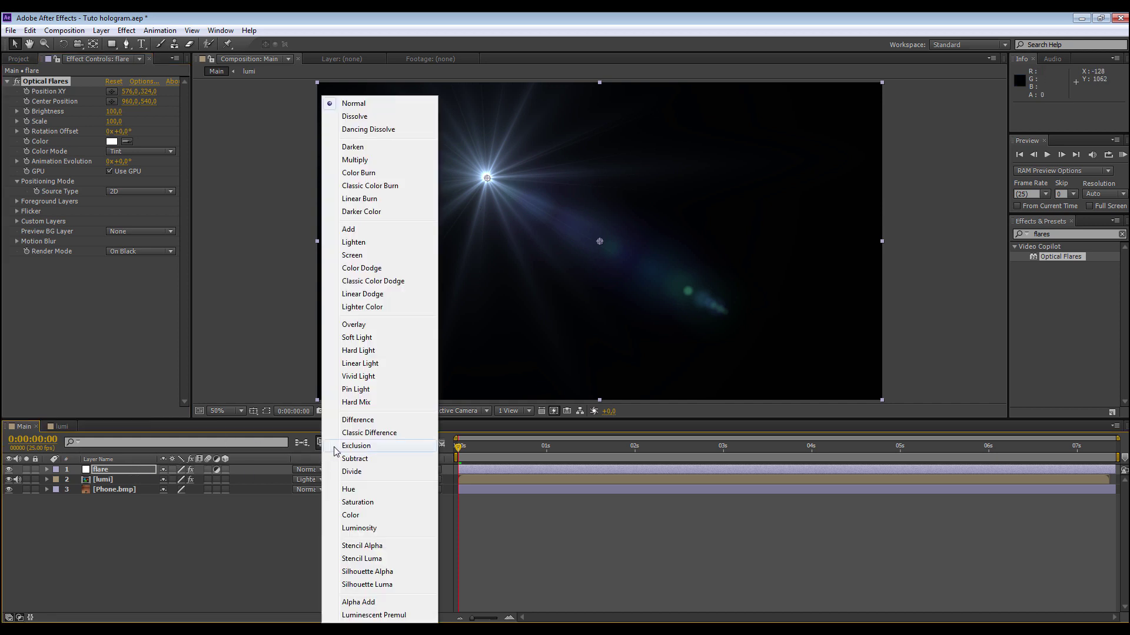
{"action": "left_click", "coordinate": [360, 256]}
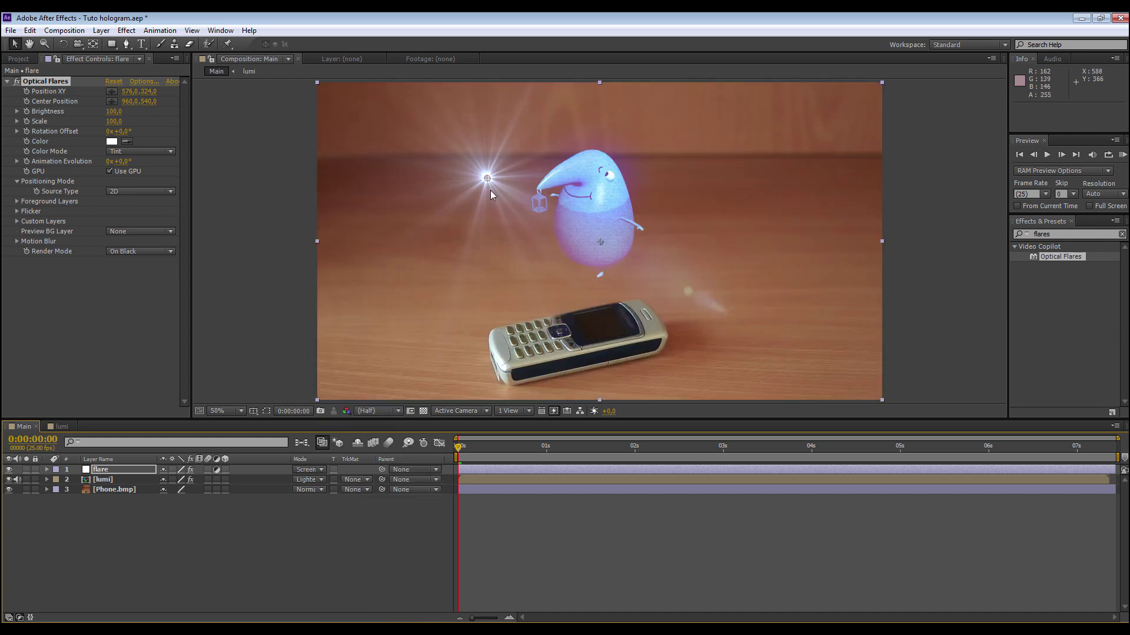
{"action": "left_click_drag", "start_coordinate": [487, 178], "coordinate": [603, 329]}
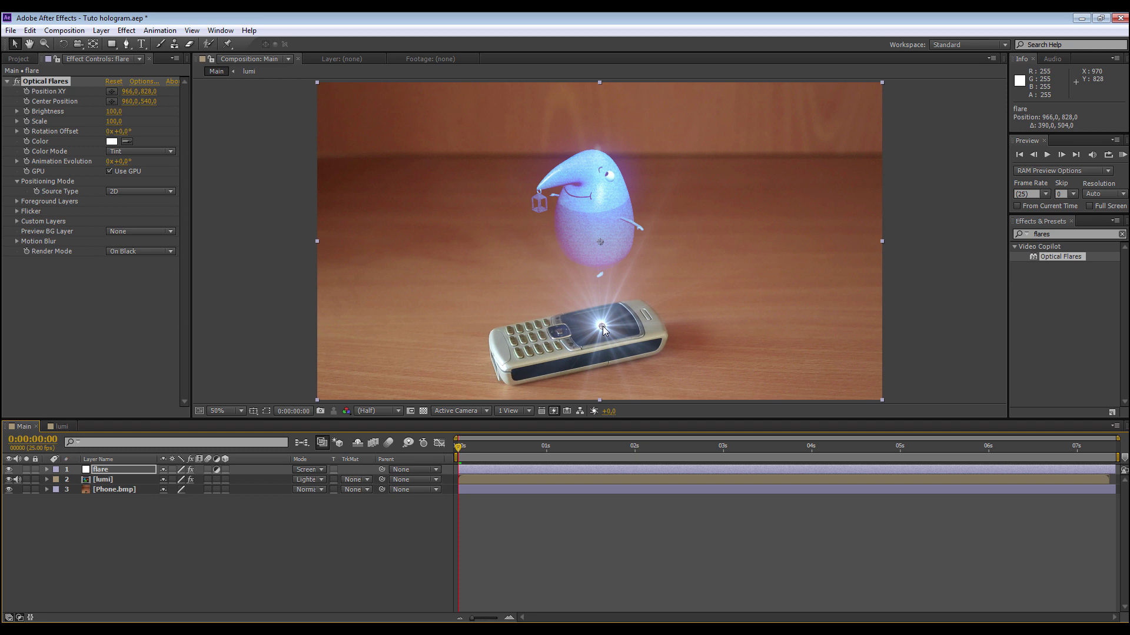
Open the Optical Flares options full-size and load the Tac Light preset from the Natural Flares collection
{"action": "left_click", "coordinate": [143, 83]}
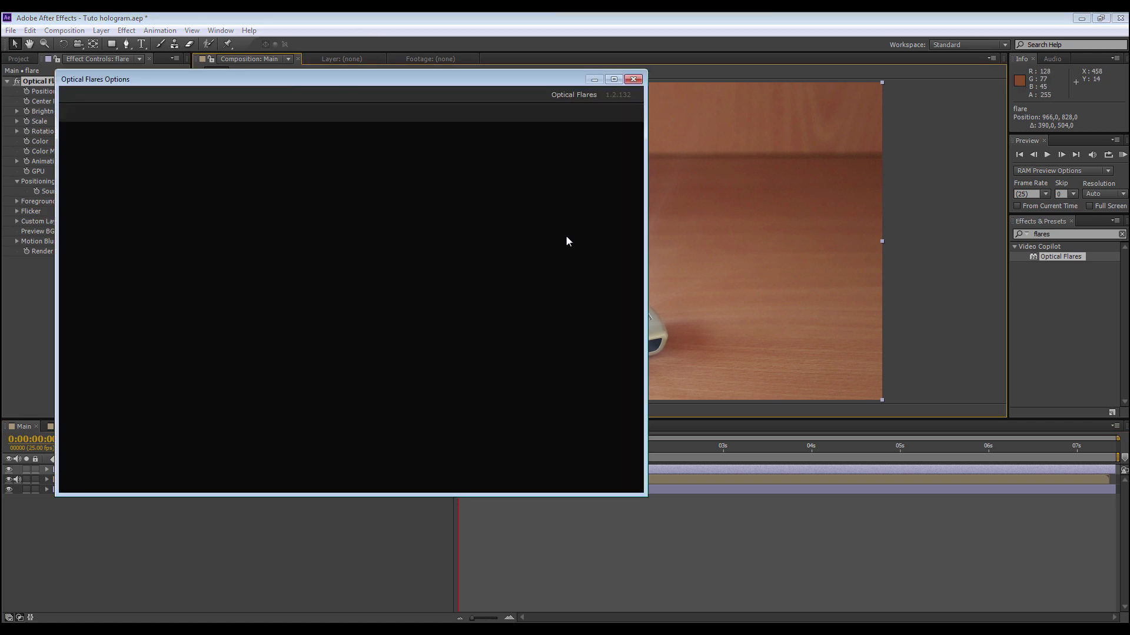
{"action": "left_click", "coordinate": [613, 79]}
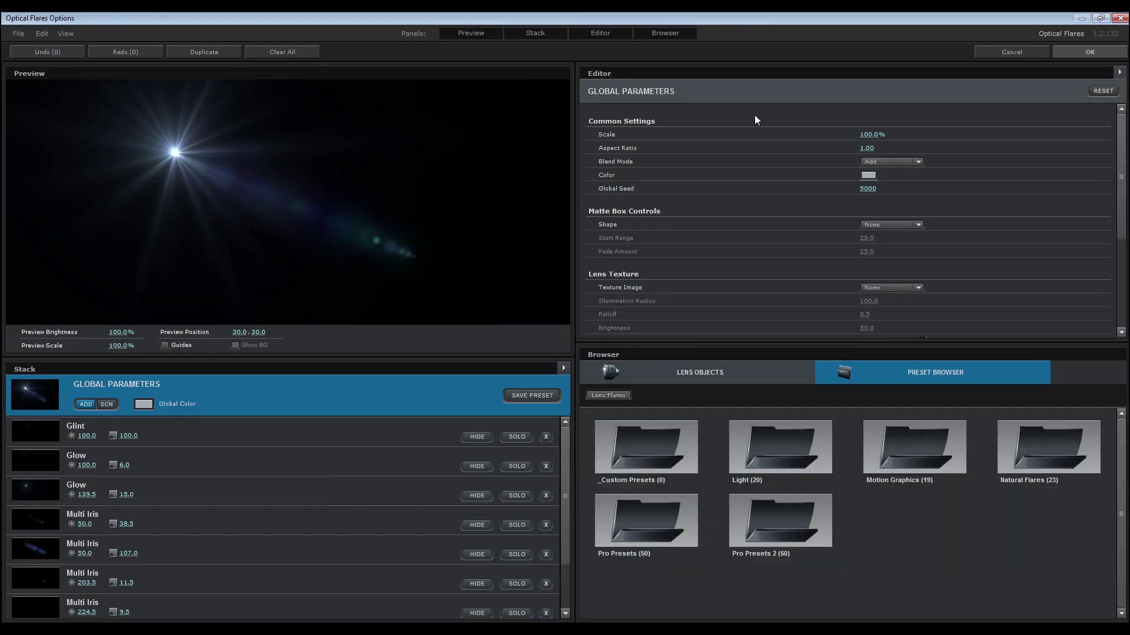
{"action": "left_click", "coordinate": [1054, 444]}
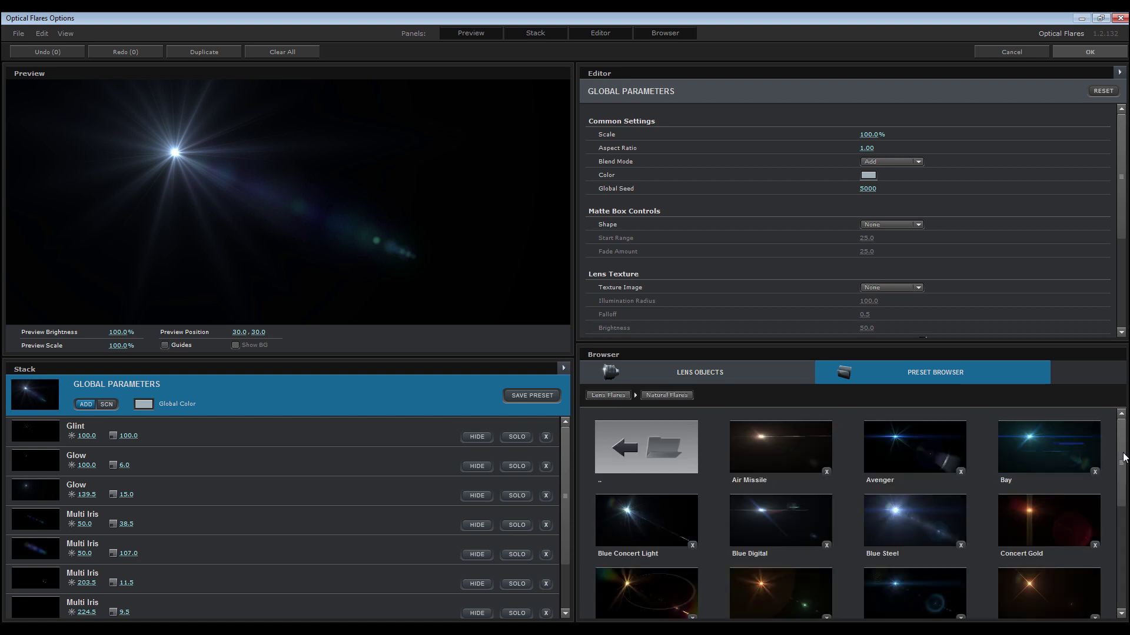
{"action": "scroll", "coordinate": [1123, 494], "scroll_direction": "down", "scroll_amount": 2}
{"action": "scroll", "coordinate": [1124, 494], "scroll_direction": "down", "scroll_amount": 4}
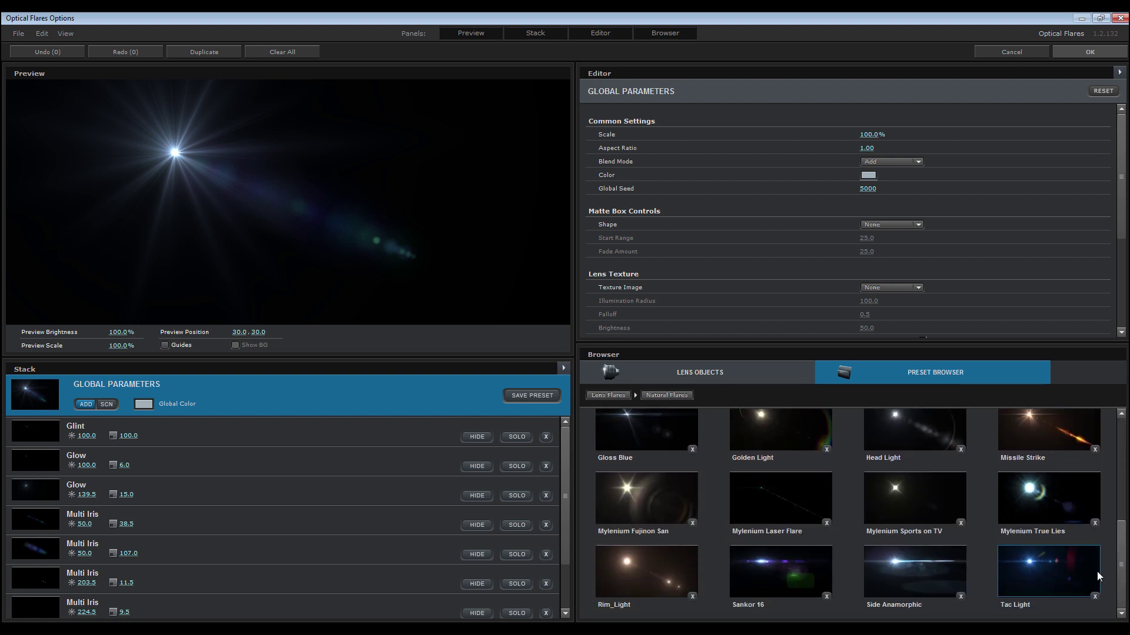
{"action": "left_click", "coordinate": [1064, 583]}
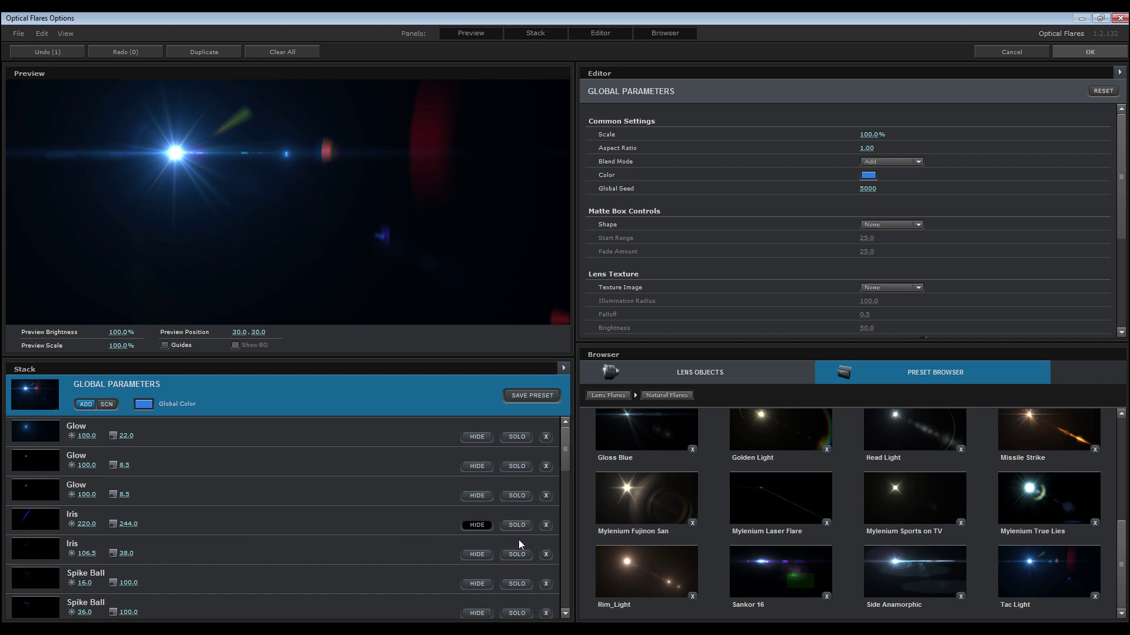
Hide the Iris and Spike Ball elements of the flare
{"action": "left_click", "coordinate": [481, 555]}
{"action": "left_click", "coordinate": [477, 613]}
{"action": "left_click", "coordinate": [477, 613]}
{"action": "scroll", "coordinate": [566, 457], "scroll_direction": "down", "scroll_amount": 3}
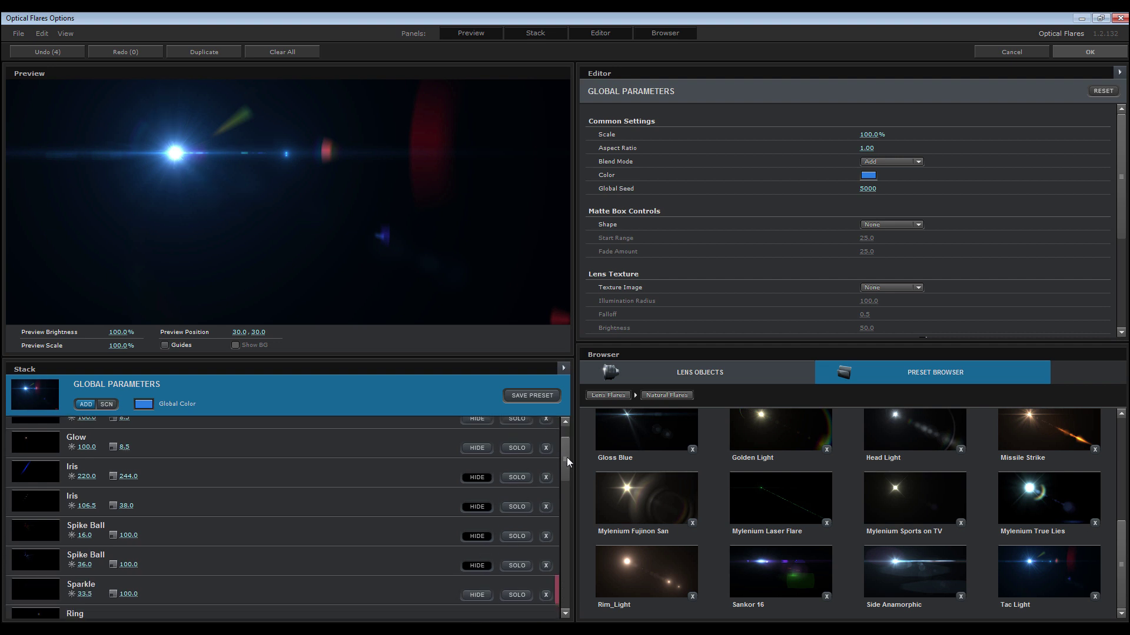
Toggle the Sparkle element off and on to compare the flare with and without it
{"action": "left_click", "coordinate": [486, 472]}
{"action": "left_click", "coordinate": [486, 472]}
{"action": "left_click", "coordinate": [486, 471]}
{"action": "left_click", "coordinate": [486, 472]}
{"action": "left_click", "coordinate": [486, 472]}
{"action": "left_click", "coordinate": [486, 472]}
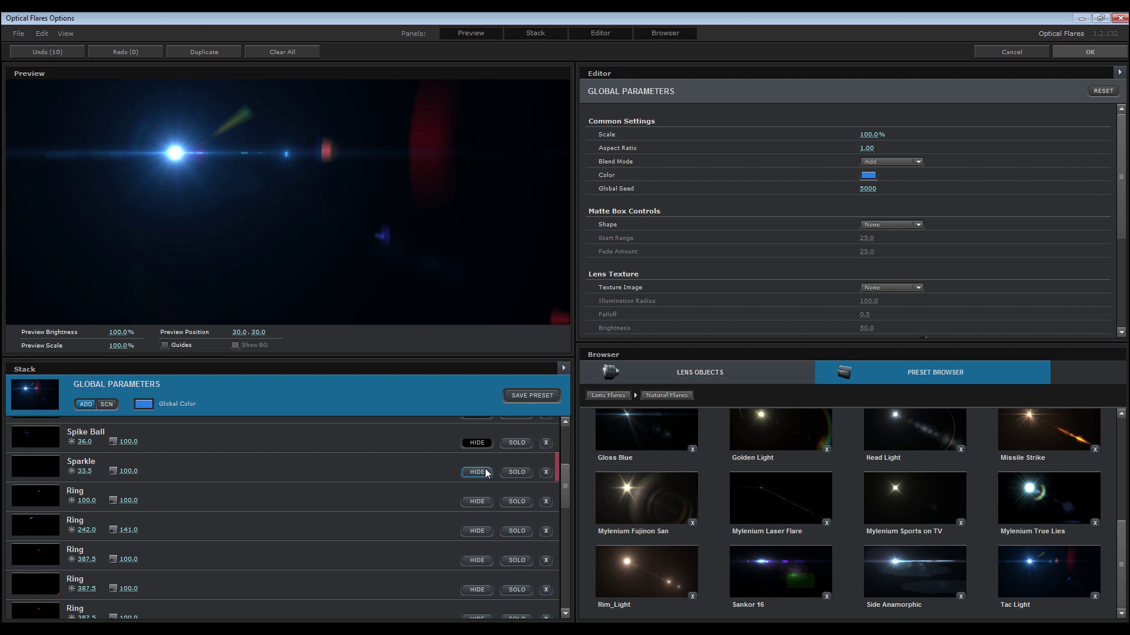
Hide all the Ring elements in the flare's stack
{"action": "left_click", "coordinate": [478, 502]}
{"action": "left_click", "coordinate": [478, 532]}
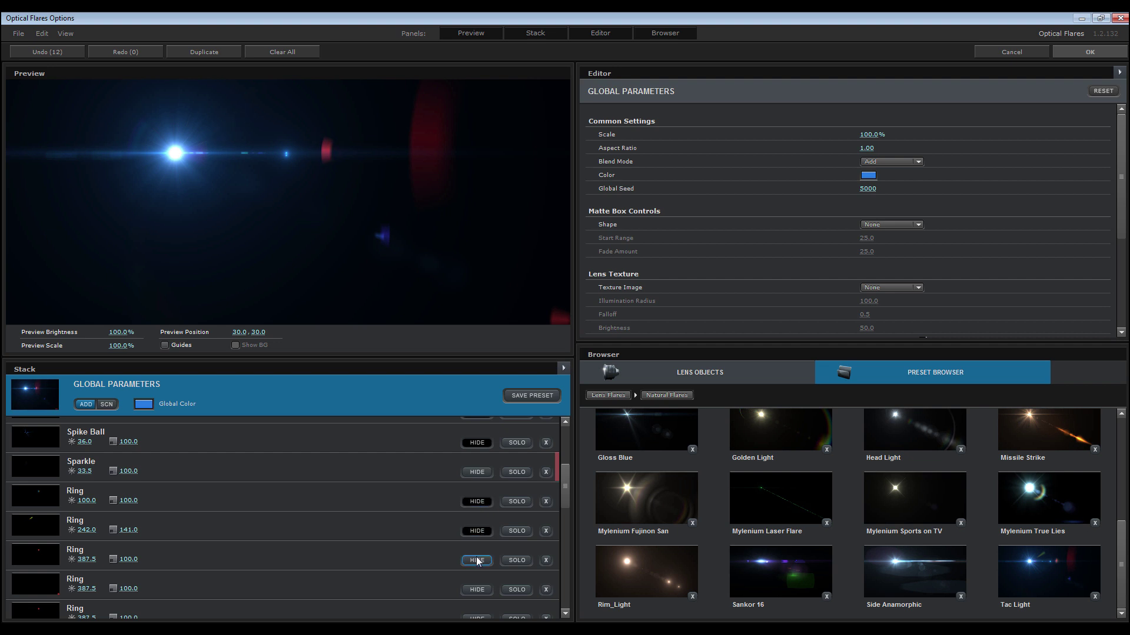
{"action": "left_click", "coordinate": [477, 590]}
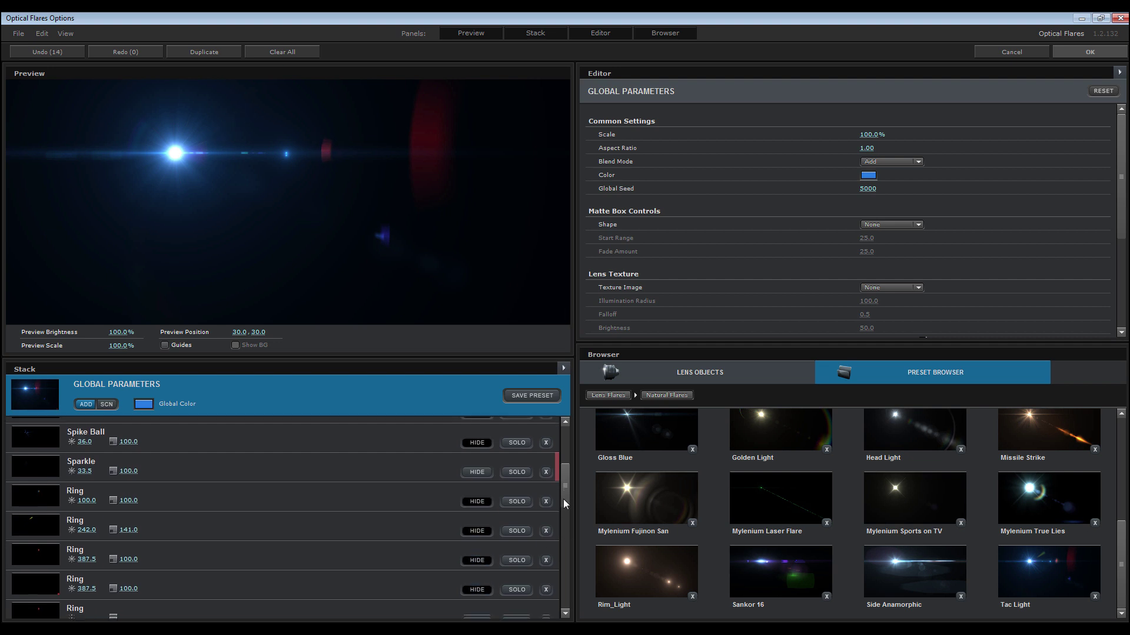
{"action": "left_click_drag", "start_coordinate": [563, 499], "coordinate": [567, 520]}
{"action": "left_click", "coordinate": [477, 523]}
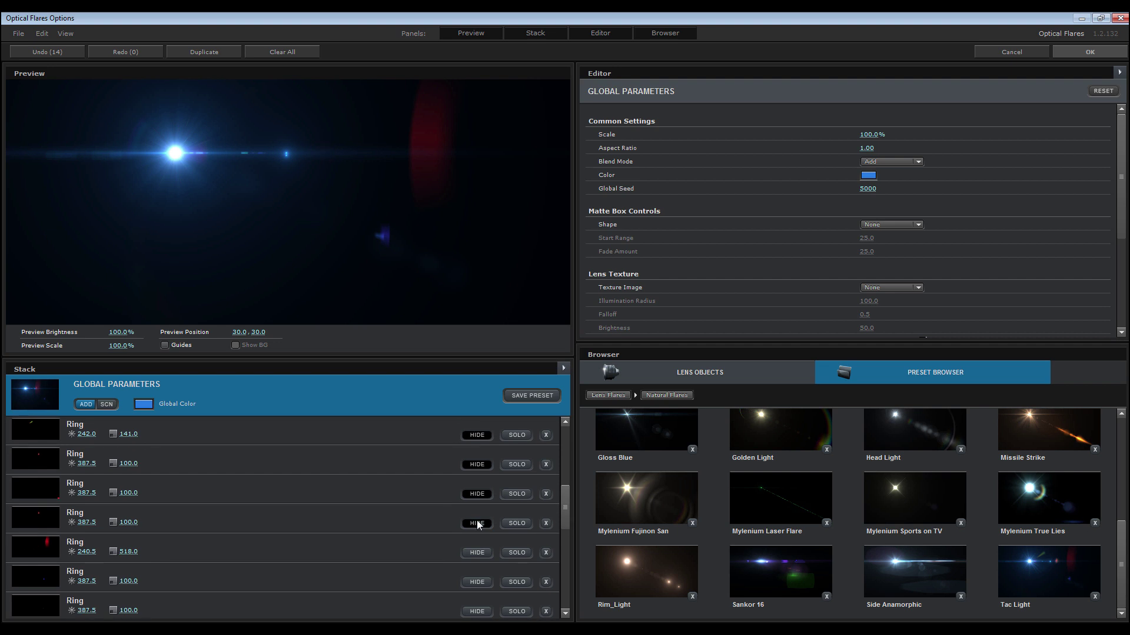
{"action": "left_click", "coordinate": [477, 553]}
{"action": "left_click", "coordinate": [481, 584]}
{"action": "left_click", "coordinate": [478, 612]}
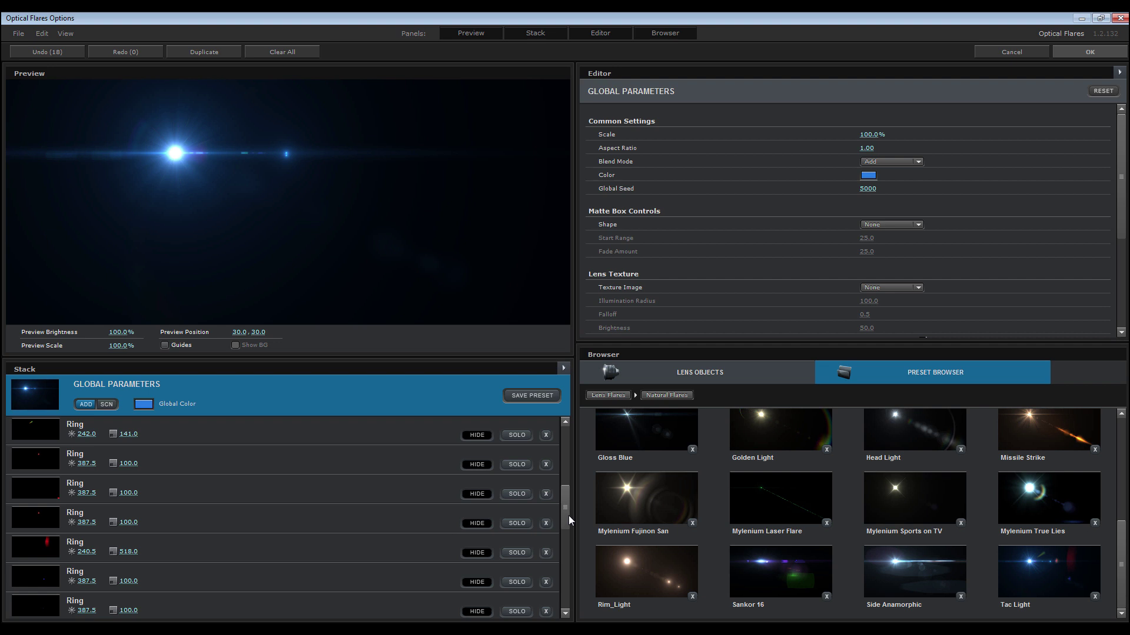
{"action": "left_click_drag", "start_coordinate": [569, 515], "coordinate": [563, 546]}
{"action": "left_click", "coordinate": [477, 499]}
{"action": "left_click", "coordinate": [476, 529]}
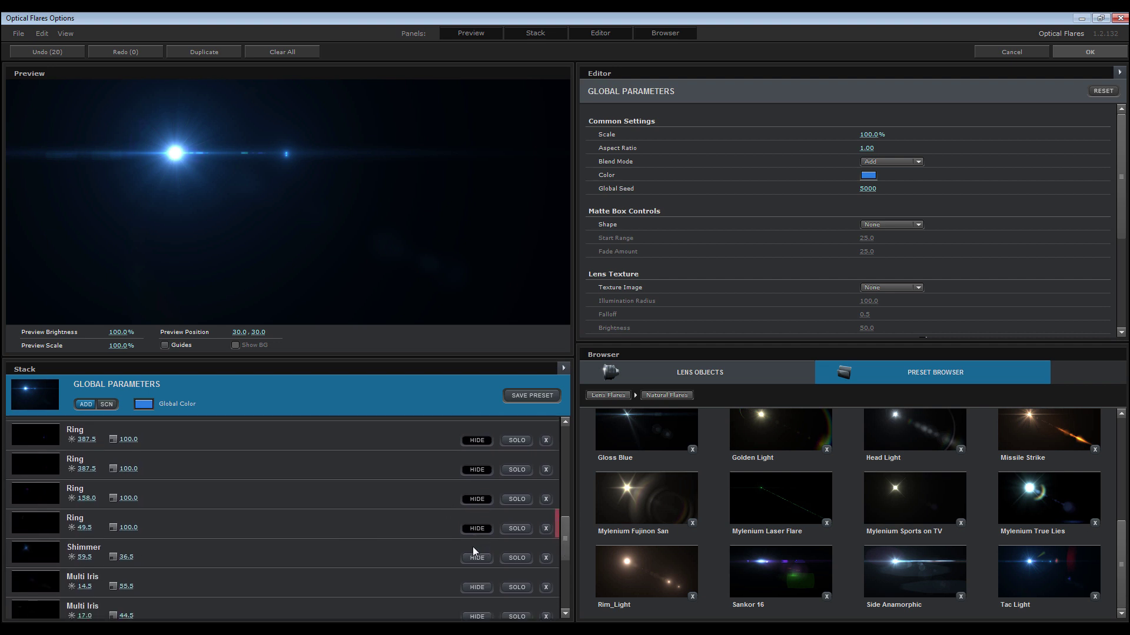
Hide the Multi Iris elements and the two Glow elements with a scale of 0.5 in the flare's stack
{"action": "left_click", "coordinate": [477, 587]}
{"action": "left_click_drag", "start_coordinate": [567, 545], "coordinate": [563, 574]}
{"action": "left_click", "coordinate": [485, 493]}
{"action": "left_click", "coordinate": [475, 546]}
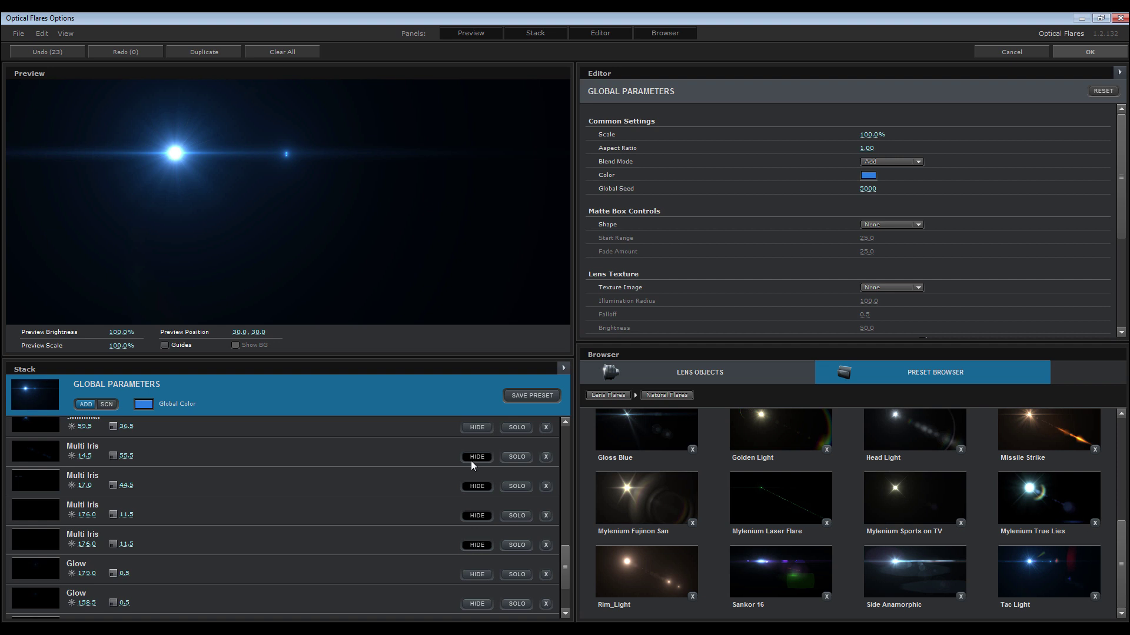
{"action": "left_click_drag", "start_coordinate": [568, 563], "coordinate": [568, 579]}
{"action": "left_click", "coordinate": [481, 499]}
{"action": "left_click", "coordinate": [477, 529]}
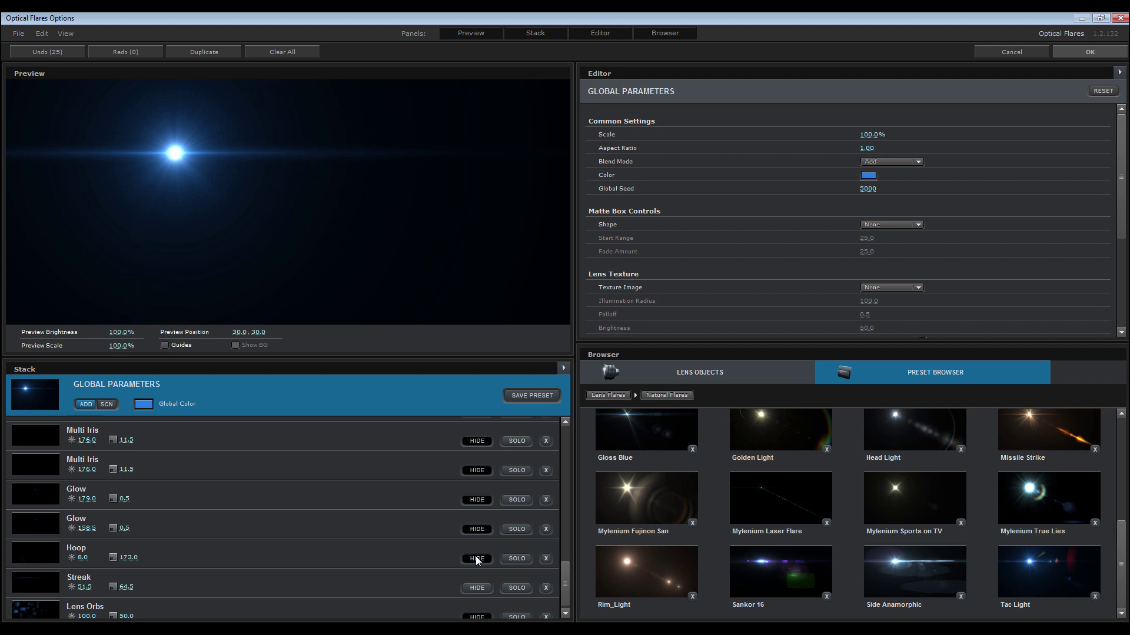
{"action": "left_click_drag", "start_coordinate": [567, 588], "coordinate": [569, 431]}
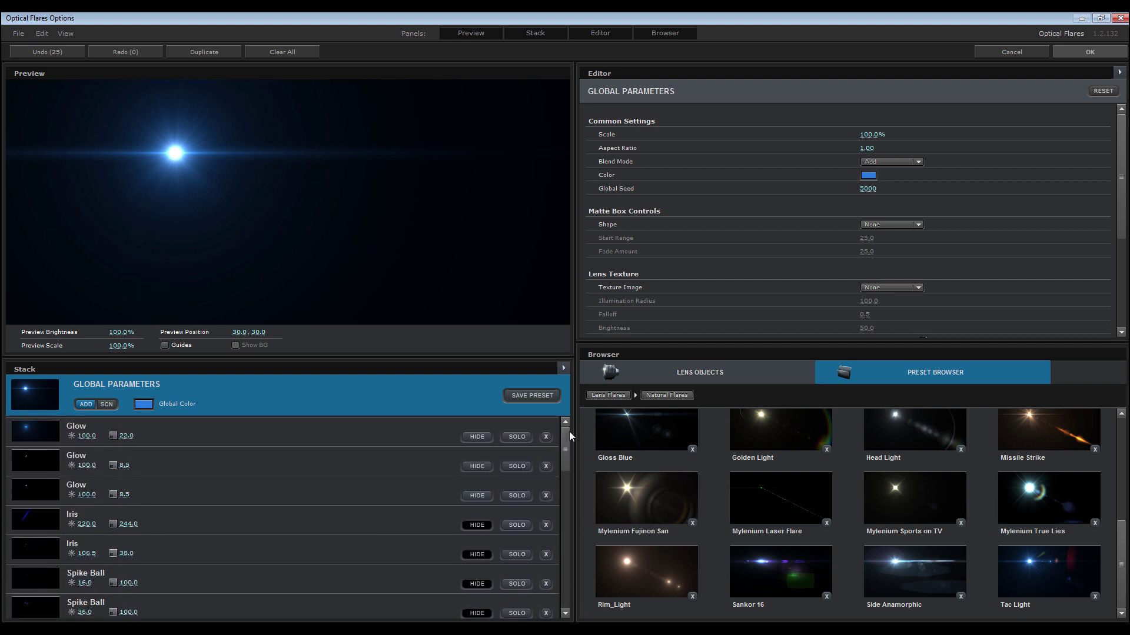
Accept the edited flare design and set its brightness to 140 and scale to 110
{"action": "left_click", "coordinate": [1098, 55]}
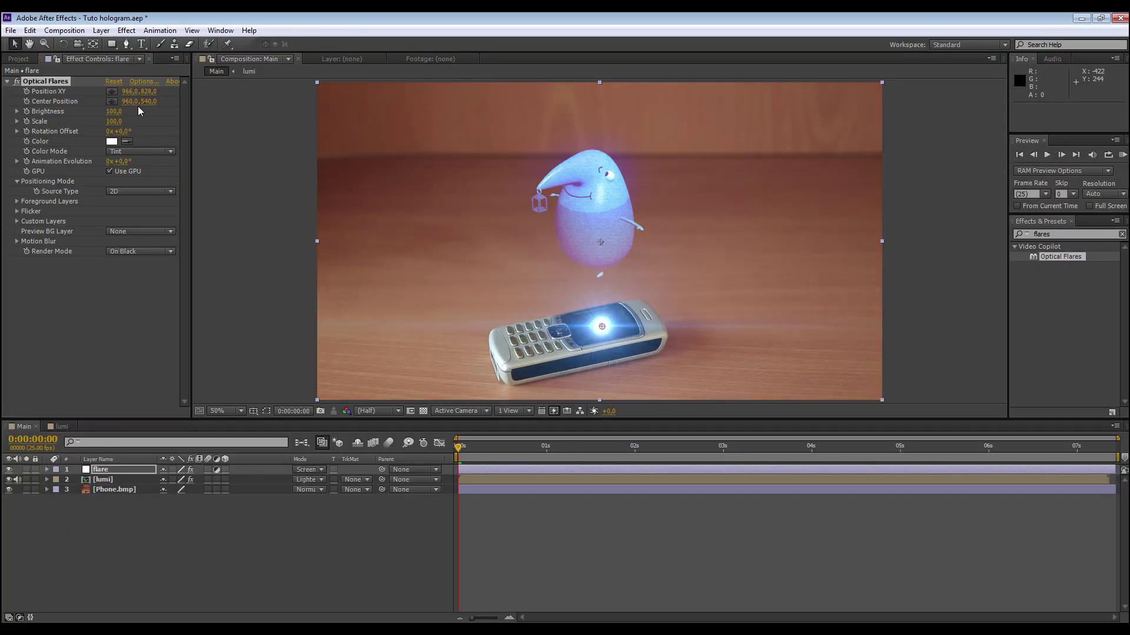
{"action": "mouse_move", "coordinate": [120, 112]}
{"action": "left_mouse_down"}
{"action": "mouse_move", "coordinate": [133, 113]}
{"action": "mouse_move", "coordinate": [119, 113]}
{"action": "mouse_move", "coordinate": [125, 123]}
{"action": "left_mouse_up"}
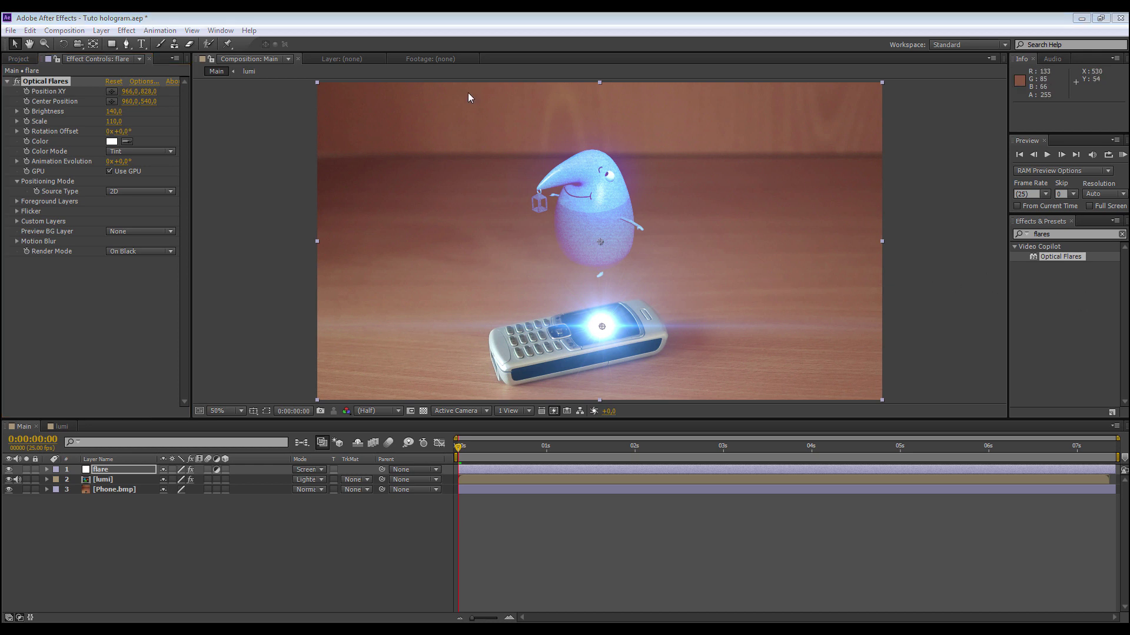
Add another adjustment layer above the flare layer, rename it Cone and select it
{"action": "left_click", "coordinate": [98, 33]}
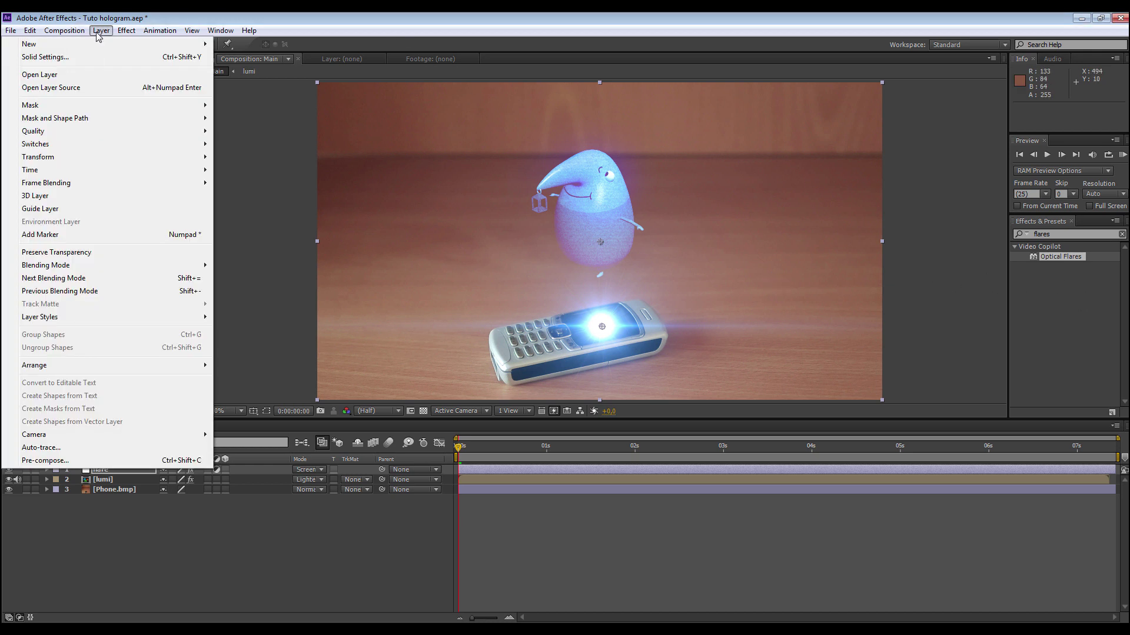
{"action": "mouse_move", "coordinate": [124, 44]}
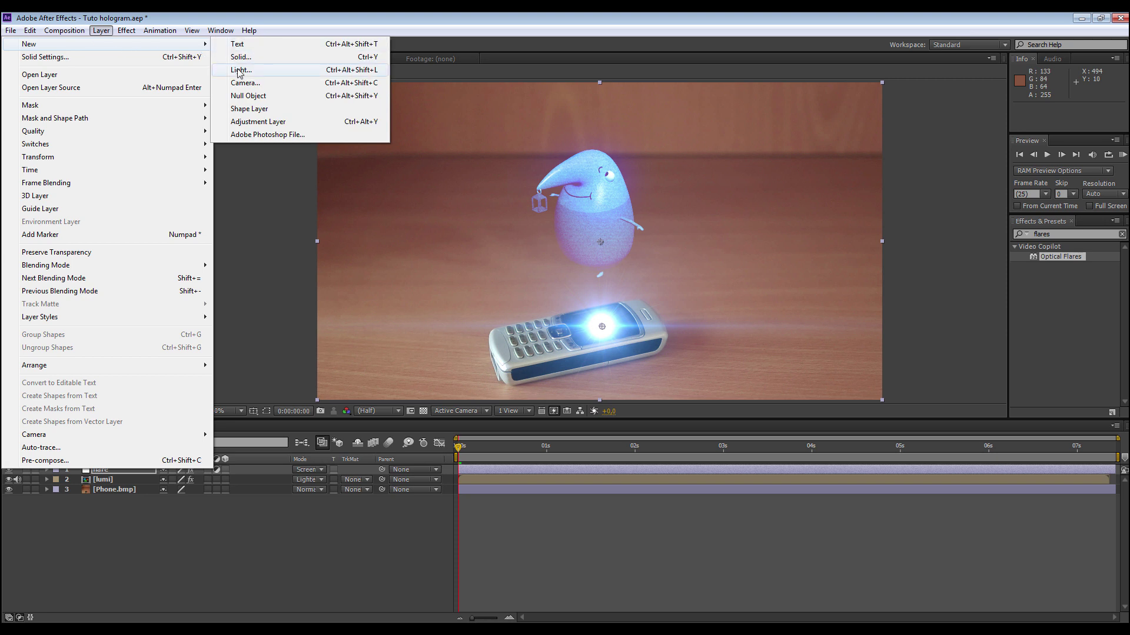
{"action": "left_click", "coordinate": [252, 122]}
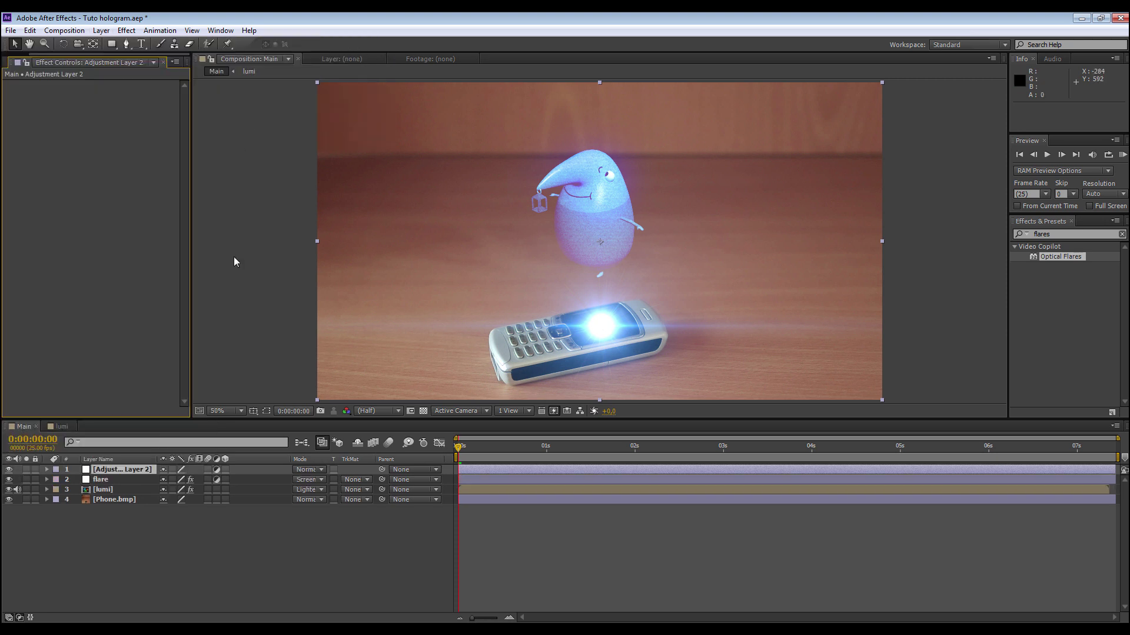
{"action": "right_click", "coordinate": [146, 470]}
{"action": "left_click", "coordinate": [167, 462]}
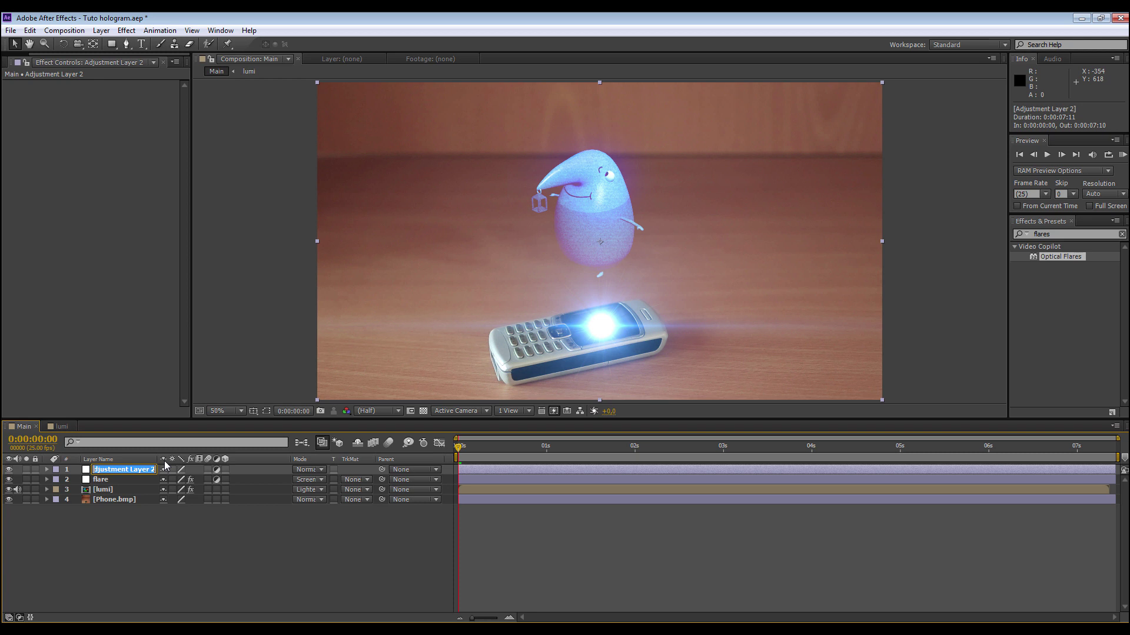
{"action": "type", "text": "C"}
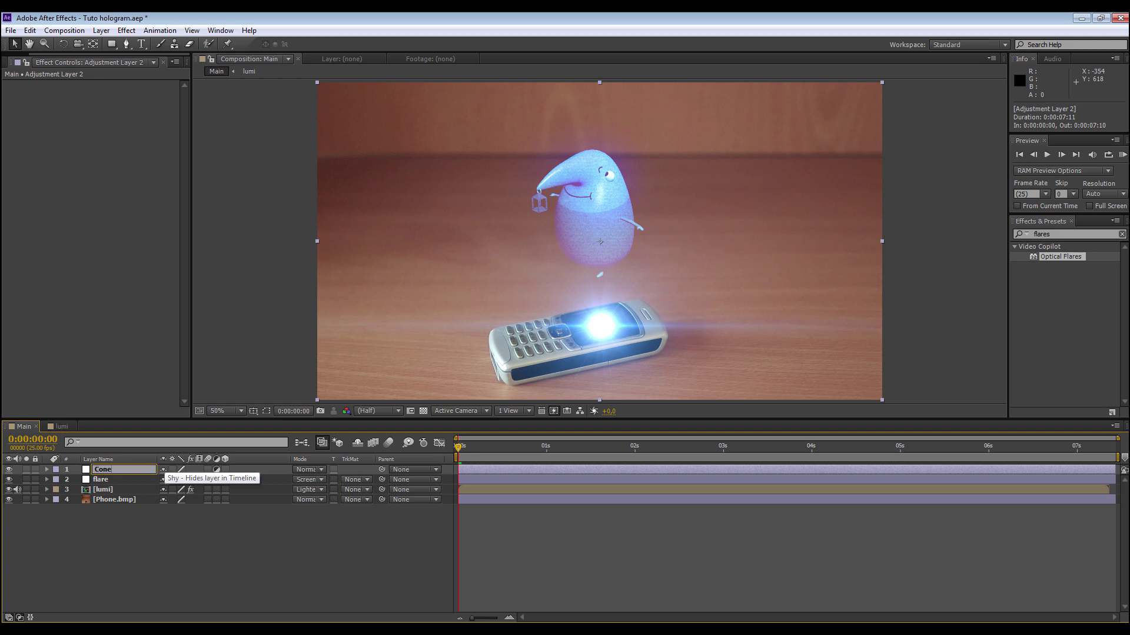
{"action": "type", "text": "one"}
{"action": "key", "text": "Return"}
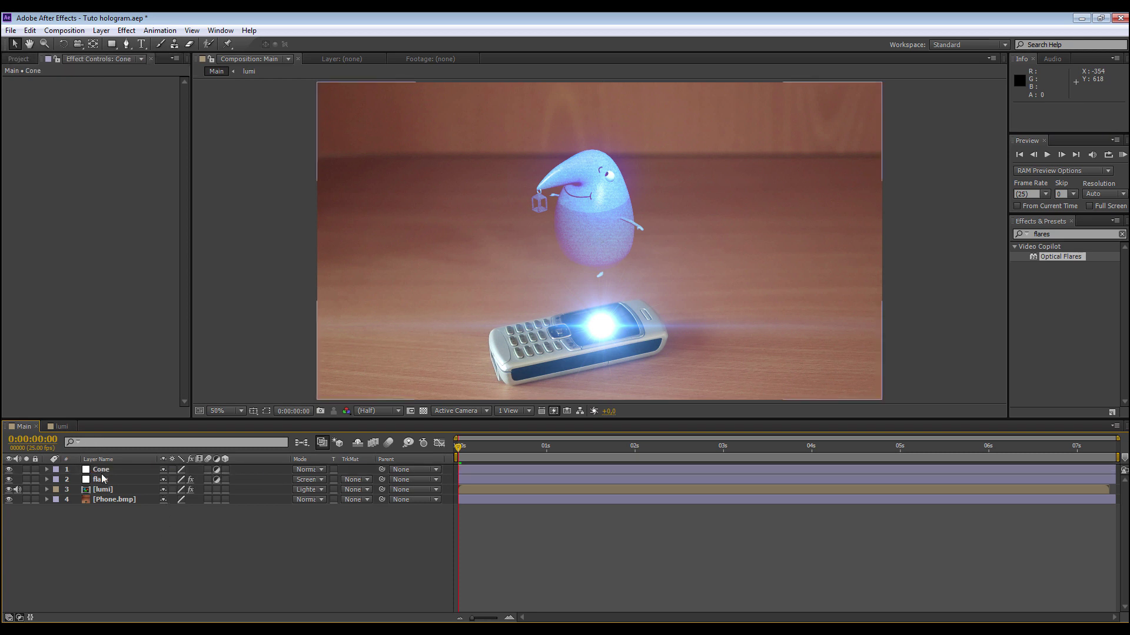
{"action": "left_click", "coordinate": [101, 474]}
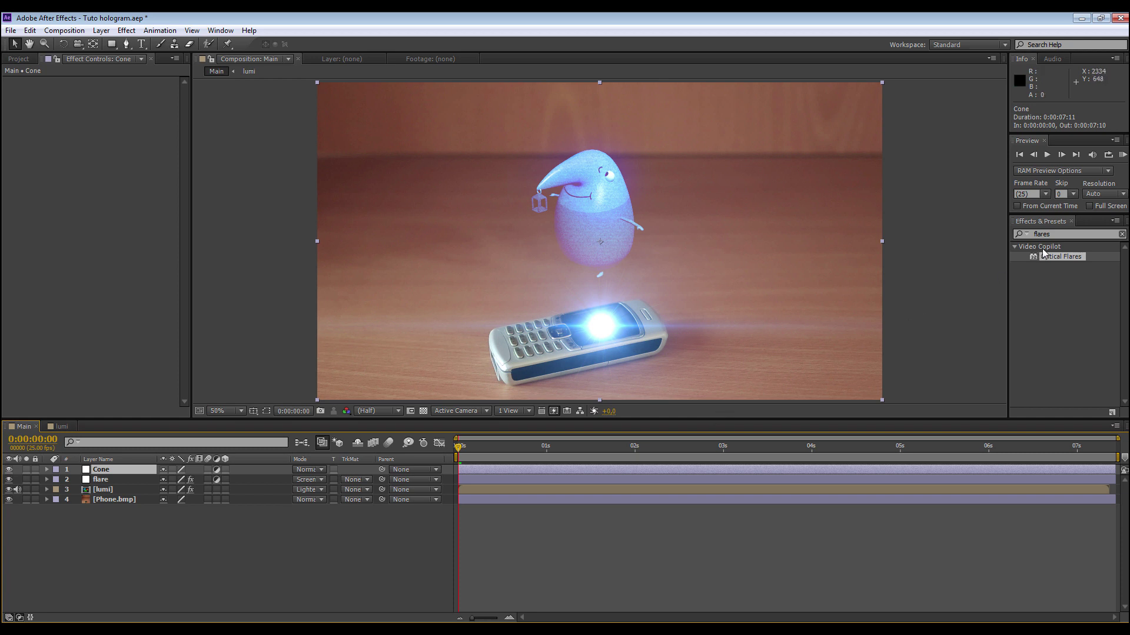
Apply the Optical Flares effect to the Cone layer and set the layer's blending mode to Screen
{"action": "left_click_drag", "start_coordinate": [1038, 260], "coordinate": [121, 468]}
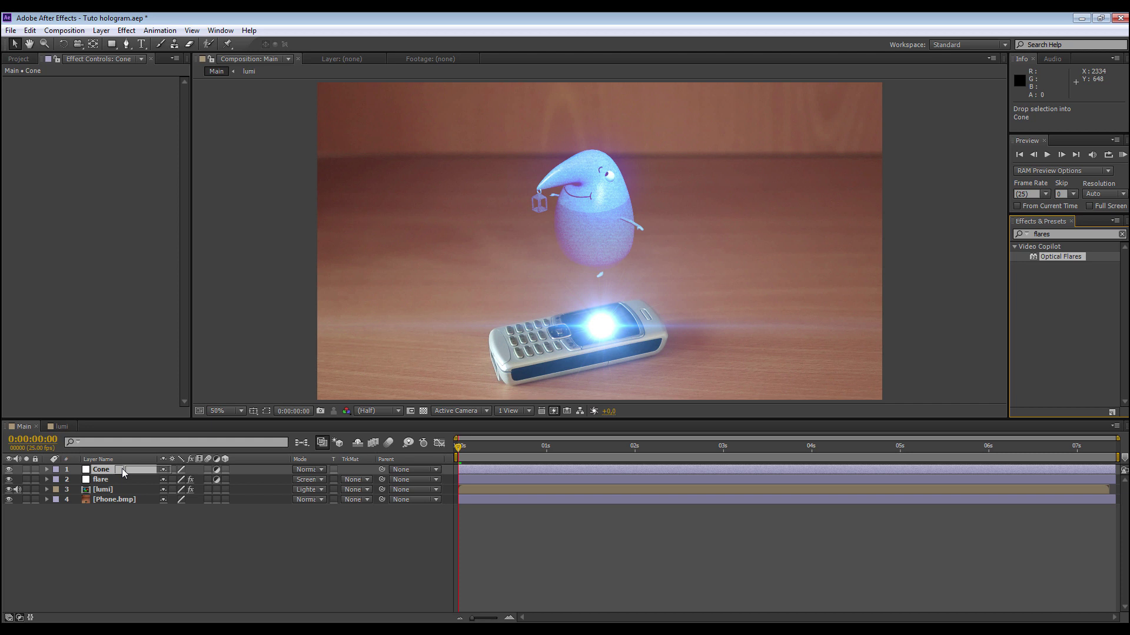
{"action": "left_click", "coordinate": [321, 470]}
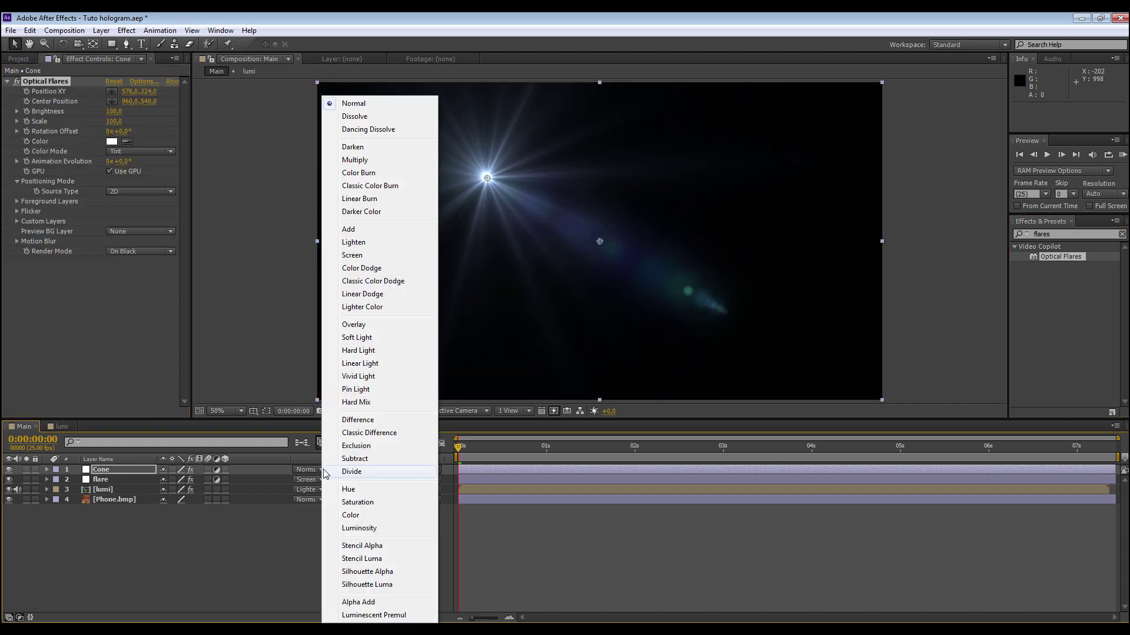
{"action": "left_click", "coordinate": [382, 255]}
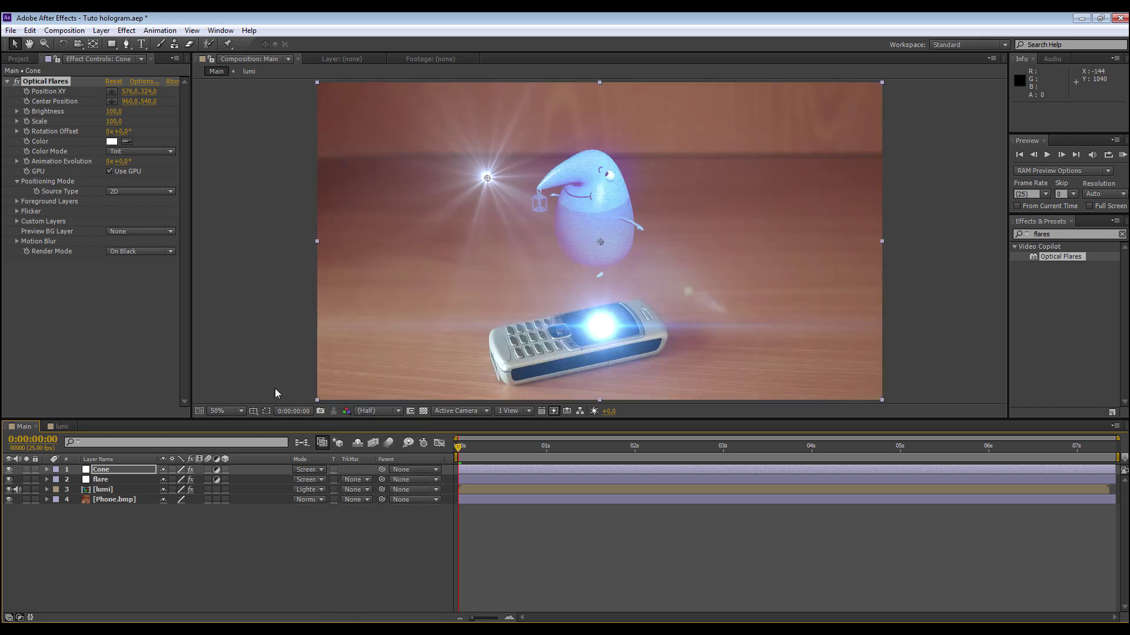
Load the Main Light preset from the Light folder into the Cone's flare, solo its first Shimmer element and accept the design
{"action": "left_click", "coordinate": [144, 81]}
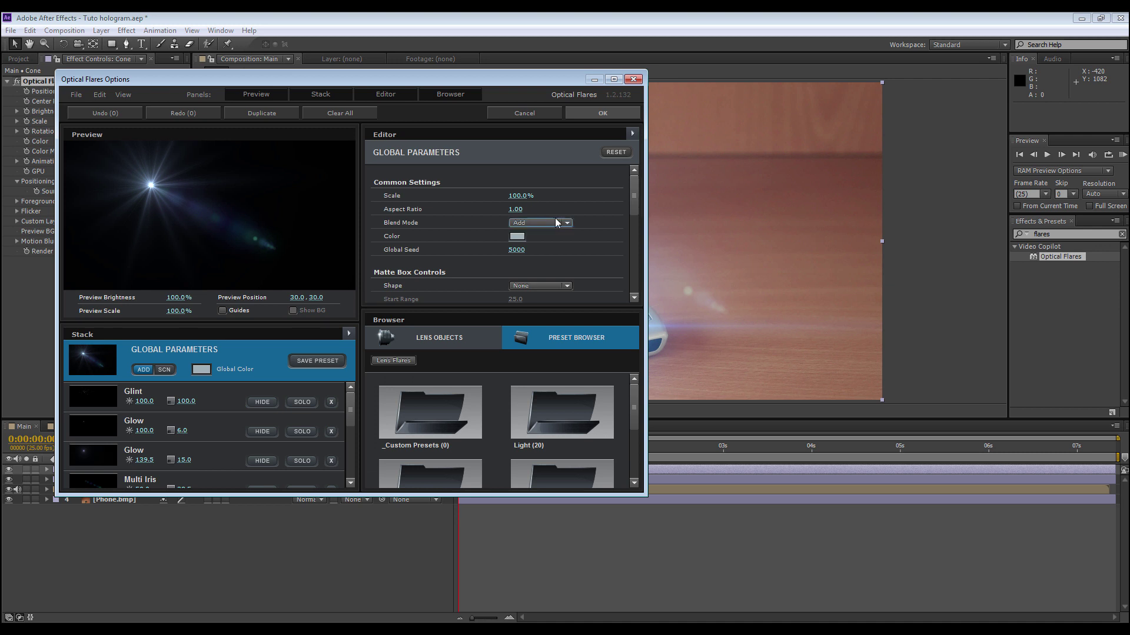
{"action": "left_click", "coordinate": [610, 81]}
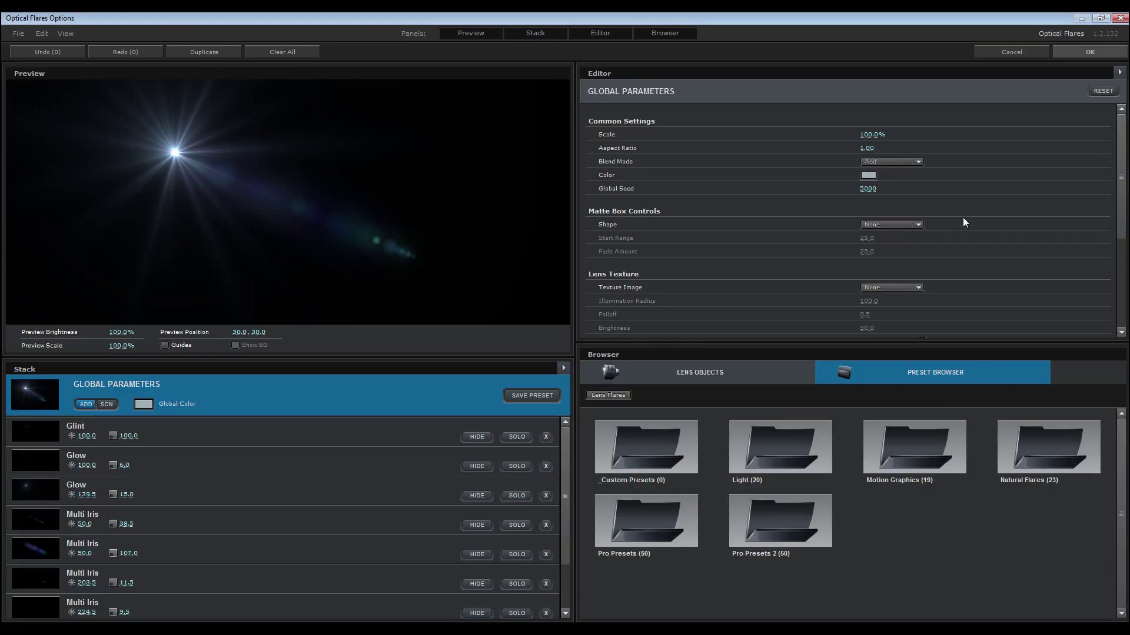
{"action": "double_click", "coordinate": [769, 454]}
{"action": "left_click_drag", "start_coordinate": [1122, 469], "coordinate": [1125, 484]}
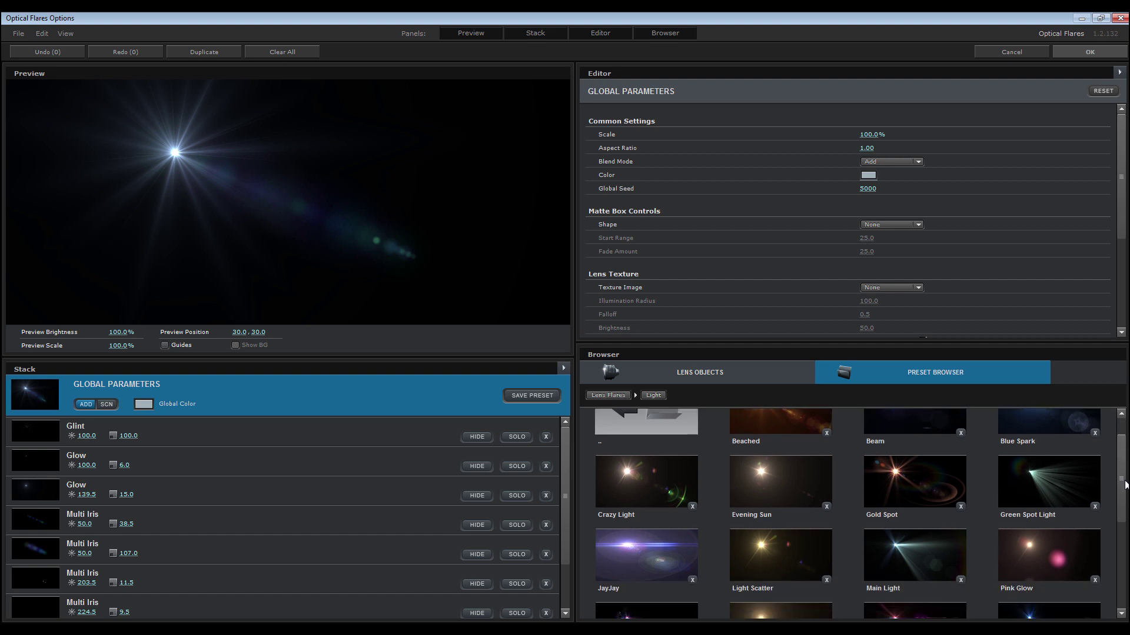
{"action": "left_click", "coordinate": [922, 562]}
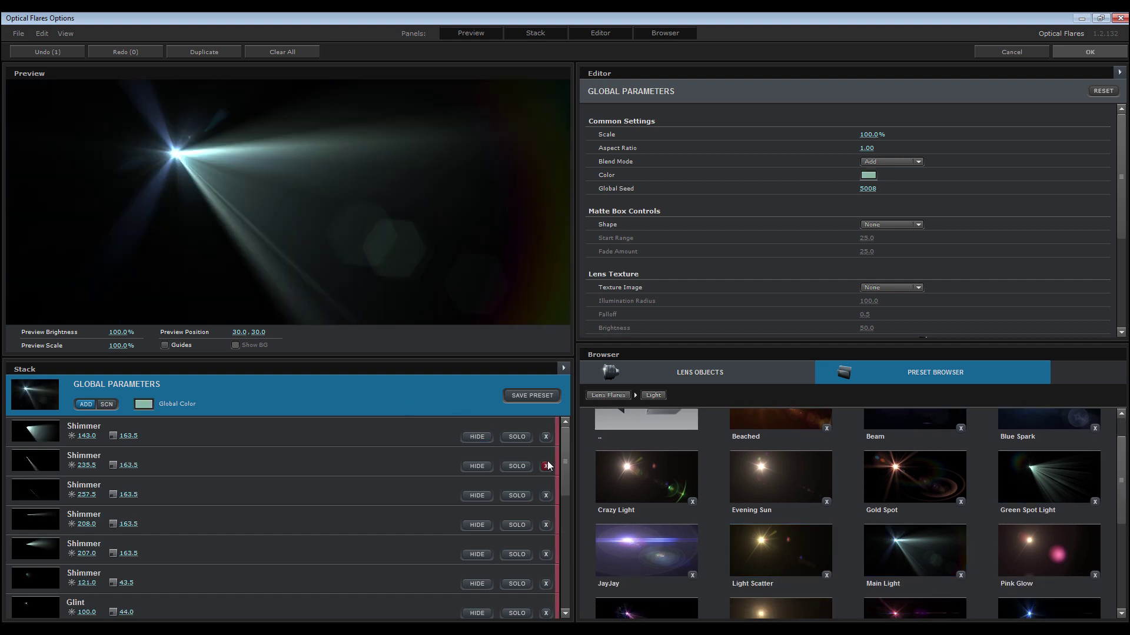
{"action": "left_click", "coordinate": [517, 437]}
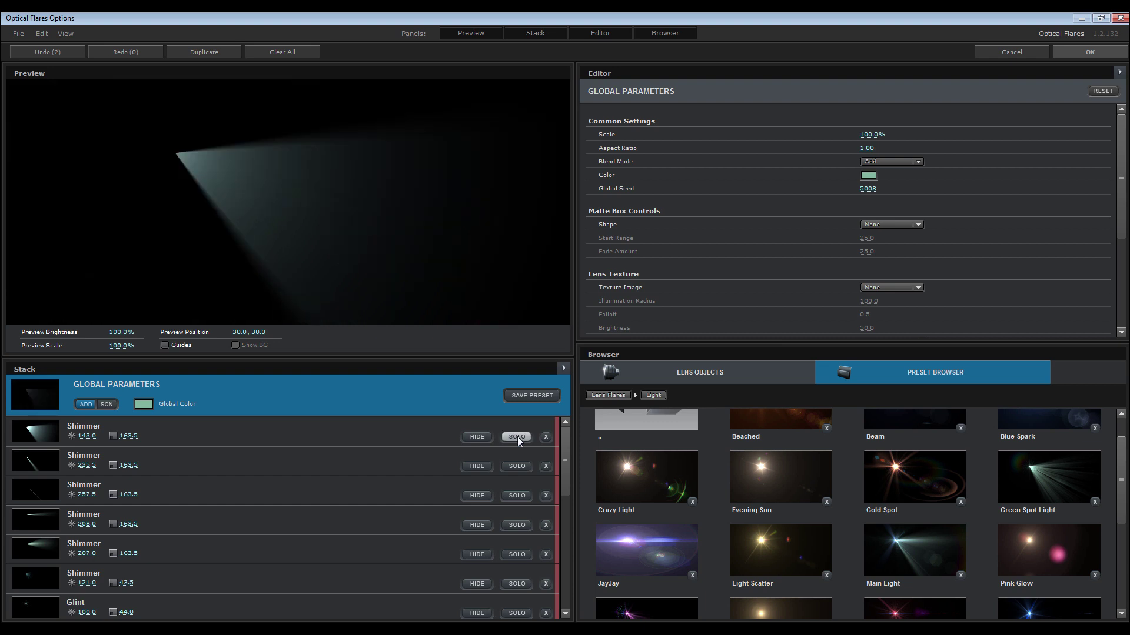
{"action": "left_click", "coordinate": [1097, 54]}
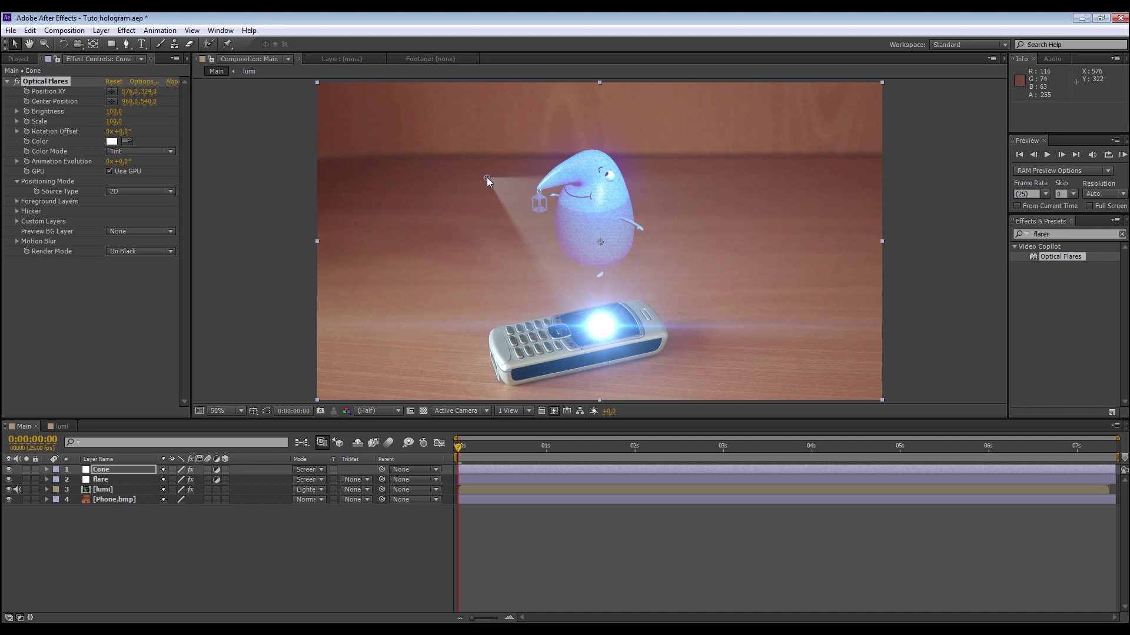
Place the cone's origin just below the phone at about 980, 1006 and its center position on the character's head at about 938, 300
{"action": "left_click_drag", "start_coordinate": [486, 179], "coordinate": [561, 298]}
{"action": "left_click_drag", "start_coordinate": [602, 354], "coordinate": [602, 380]}
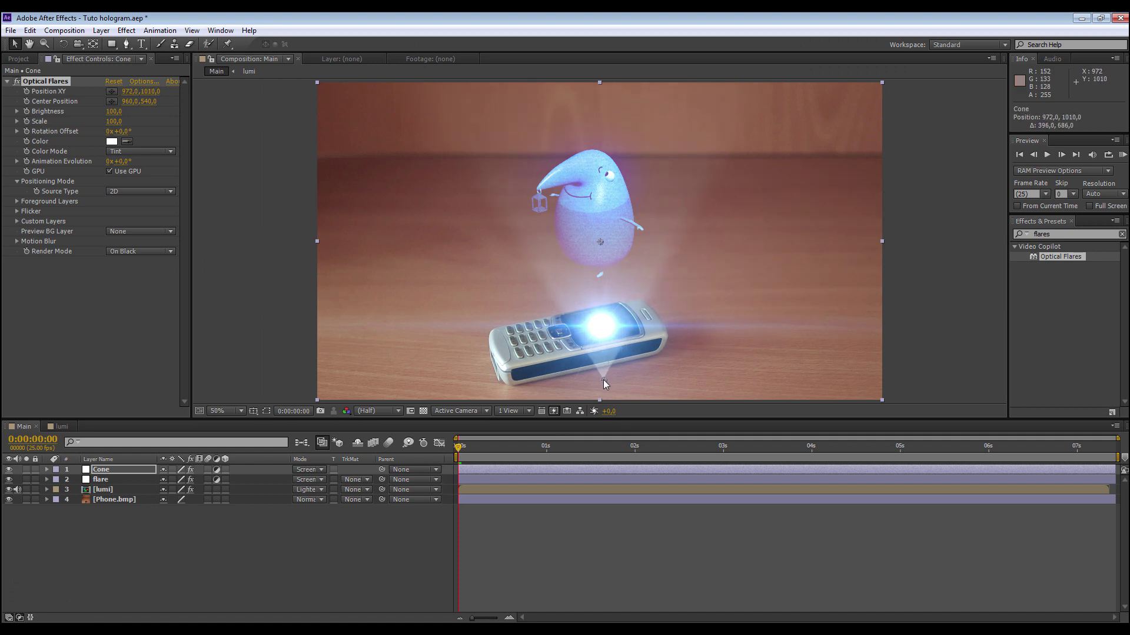
{"action": "left_click_drag", "start_coordinate": [605, 379], "coordinate": [606, 379]}
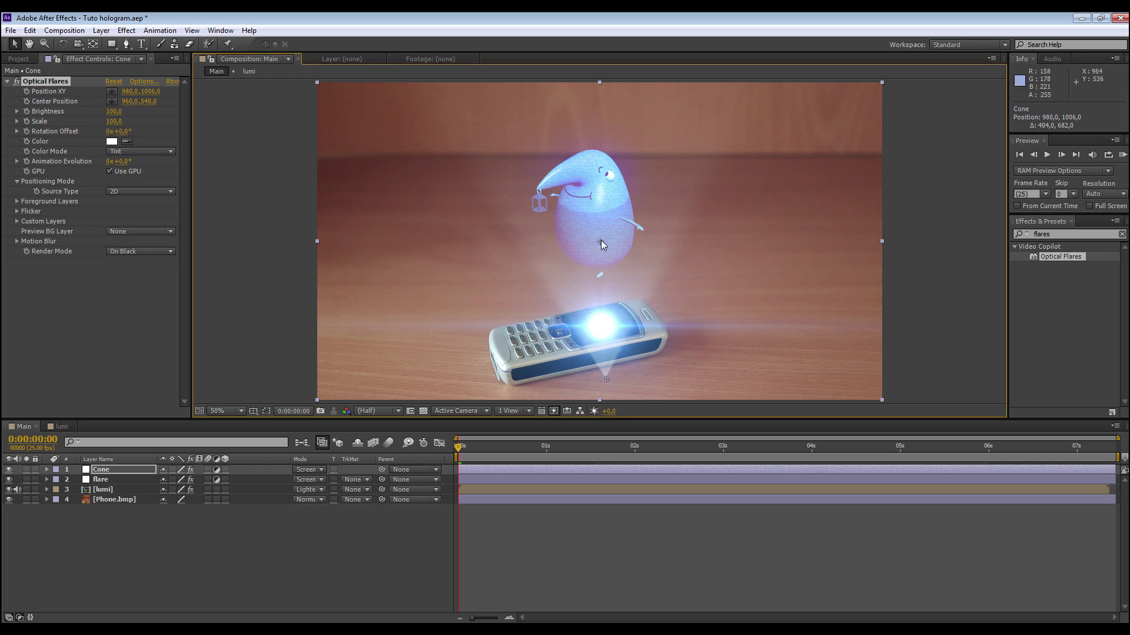
{"action": "left_click_drag", "start_coordinate": [601, 242], "coordinate": [594, 174]}
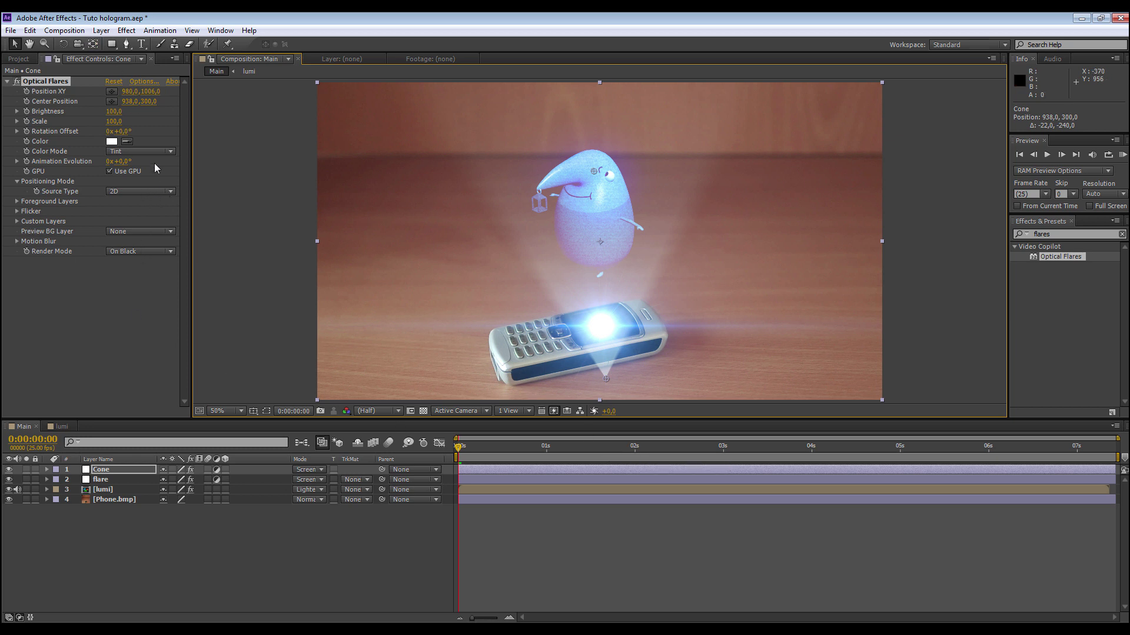
Tint the cone's flare with a blue sampled from the character's body and set its brightness to 80
{"action": "left_click", "coordinate": [130, 142]}
{"action": "left_click", "coordinate": [619, 219]}
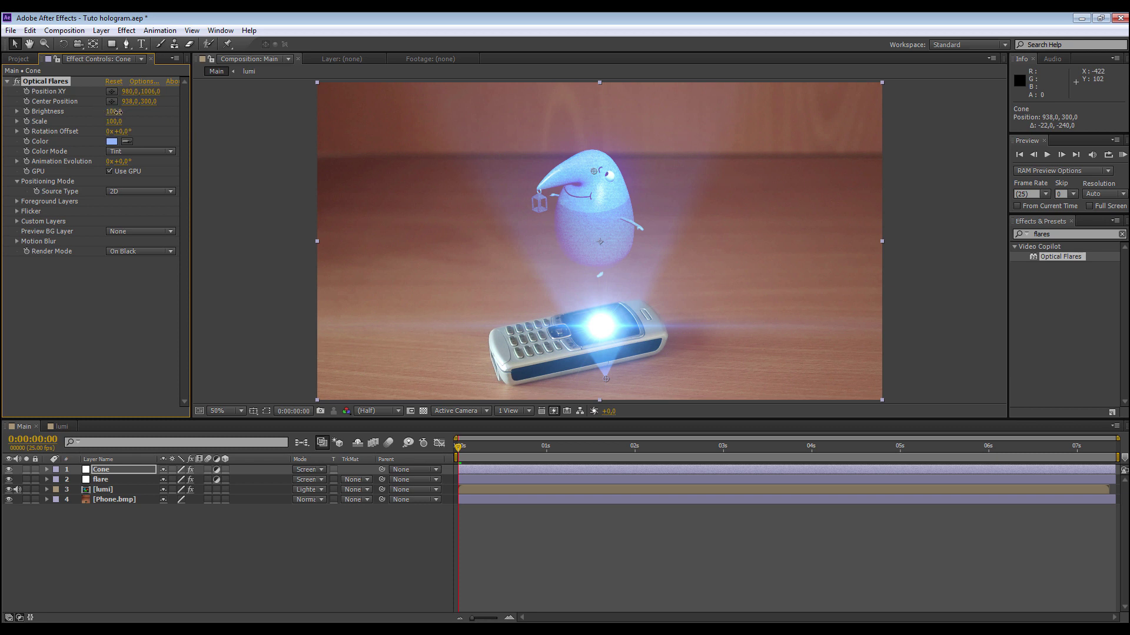
{"action": "left_click_drag", "start_coordinate": [118, 112], "coordinate": [114, 112]}
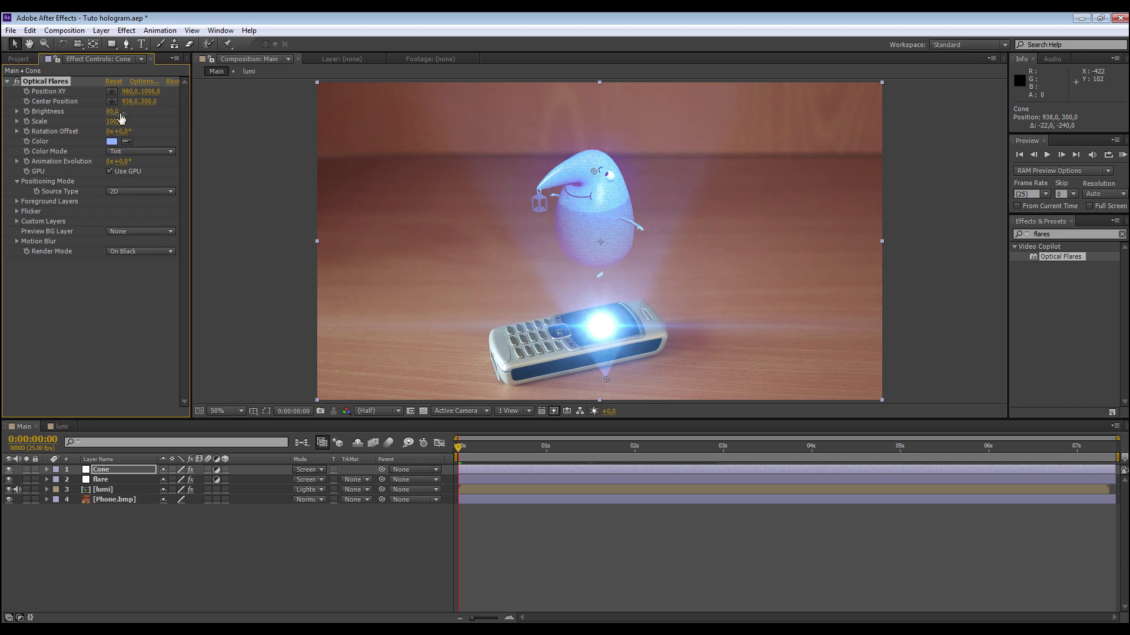
Draw a closed seven-point Pen mask on the Cone layer around the cone's tip, following the lower edge of the phone's screen
{"action": "left_click", "coordinate": [127, 45]}
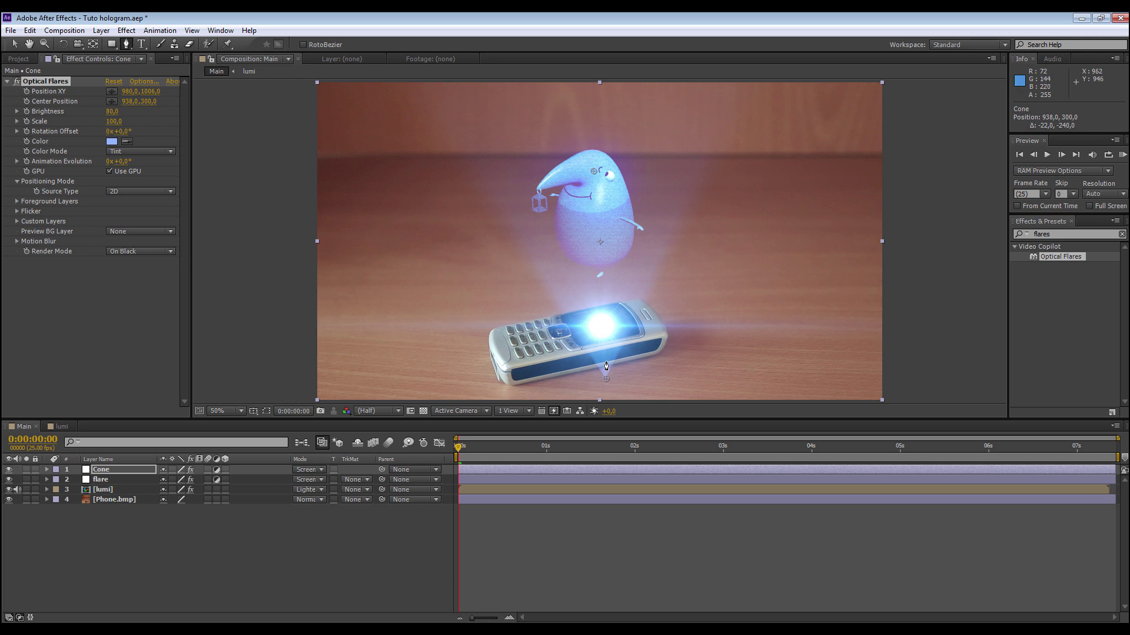
{"action": "scroll", "coordinate": [622, 375], "scroll_direction": "up", "scroll_amount": 2}
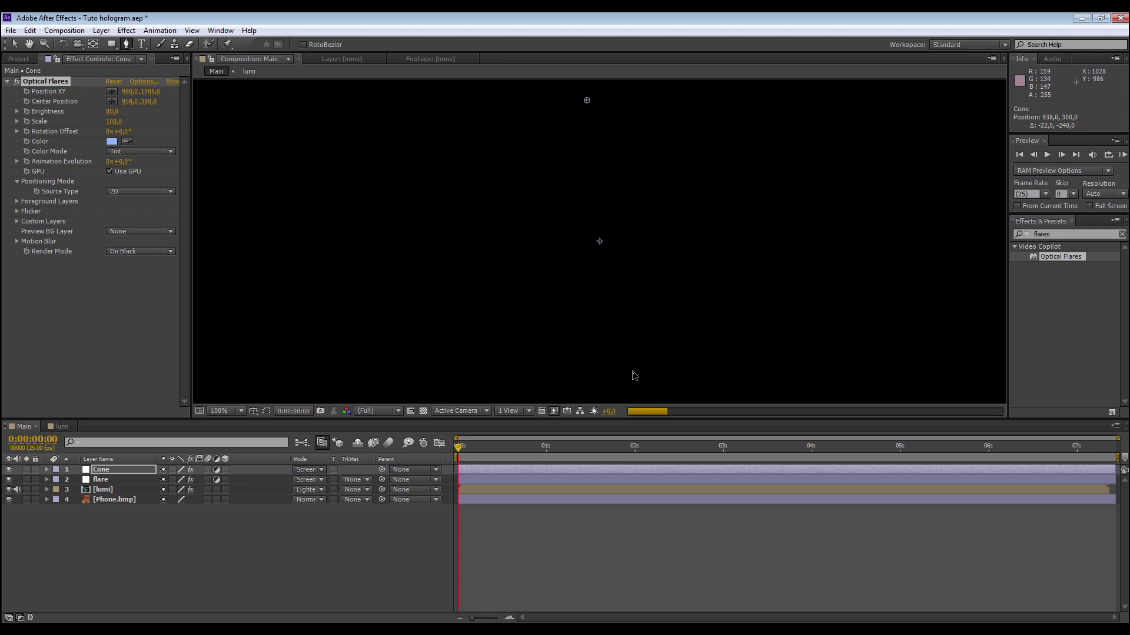
{"action": "left_click_drag", "start_coordinate": [637, 376], "coordinate": [630, 204]}
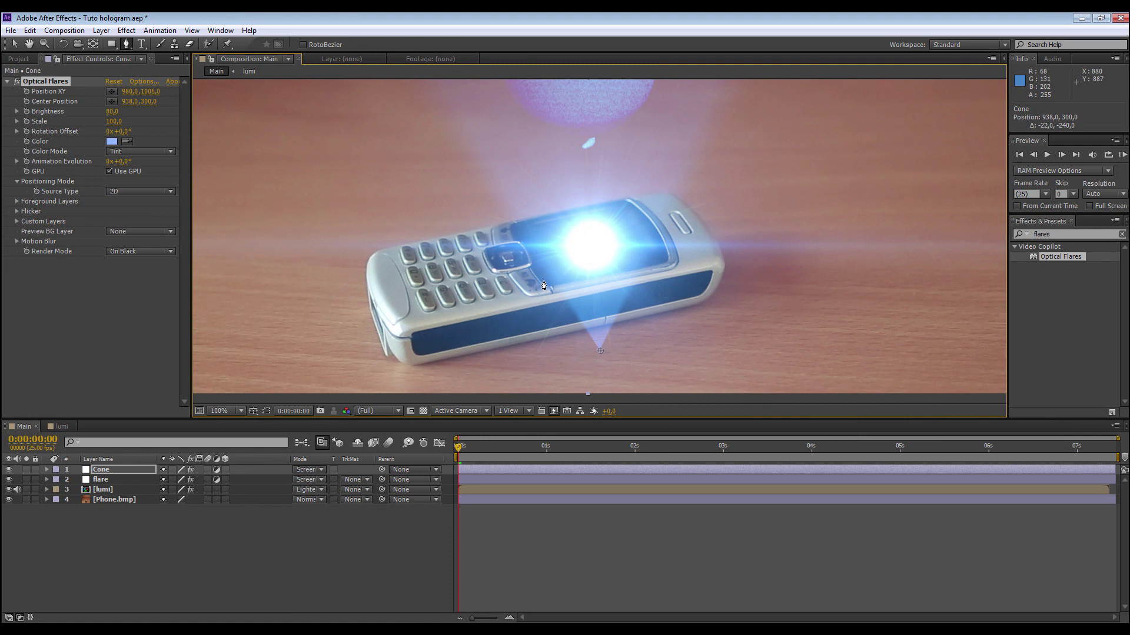
{"action": "left_click", "coordinate": [511, 277]}
{"action": "left_click", "coordinate": [555, 289]}
{"action": "left_click", "coordinate": [613, 282]}
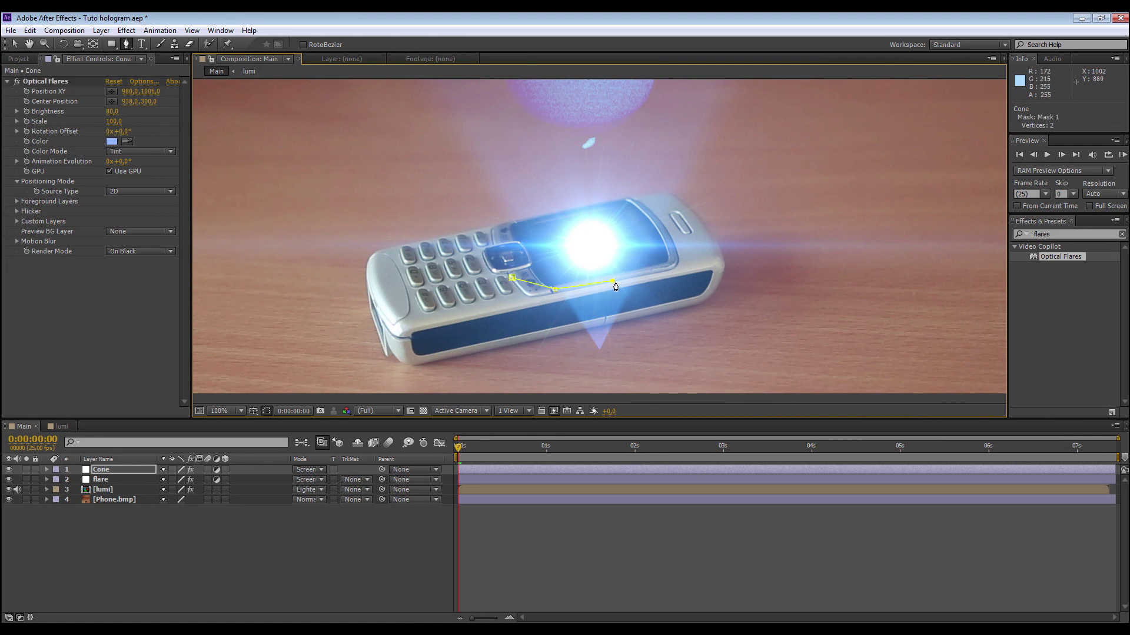
{"action": "left_click", "coordinate": [657, 268]}
{"action": "left_click", "coordinate": [664, 335]}
{"action": "left_click", "coordinate": [615, 371]}
{"action": "left_click", "coordinate": [522, 340]}
{"action": "left_click", "coordinate": [513, 278]}
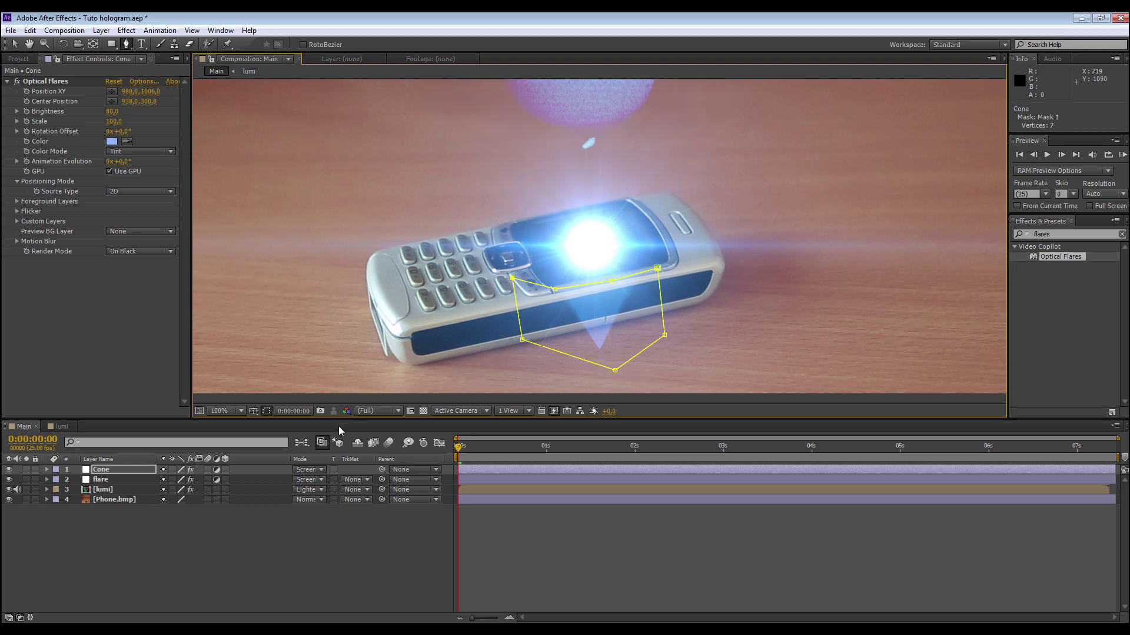
Hide the mask outlines in the viewer and set the Cone layer's mask mode to Subtract
{"action": "left_click", "coordinate": [267, 411]}
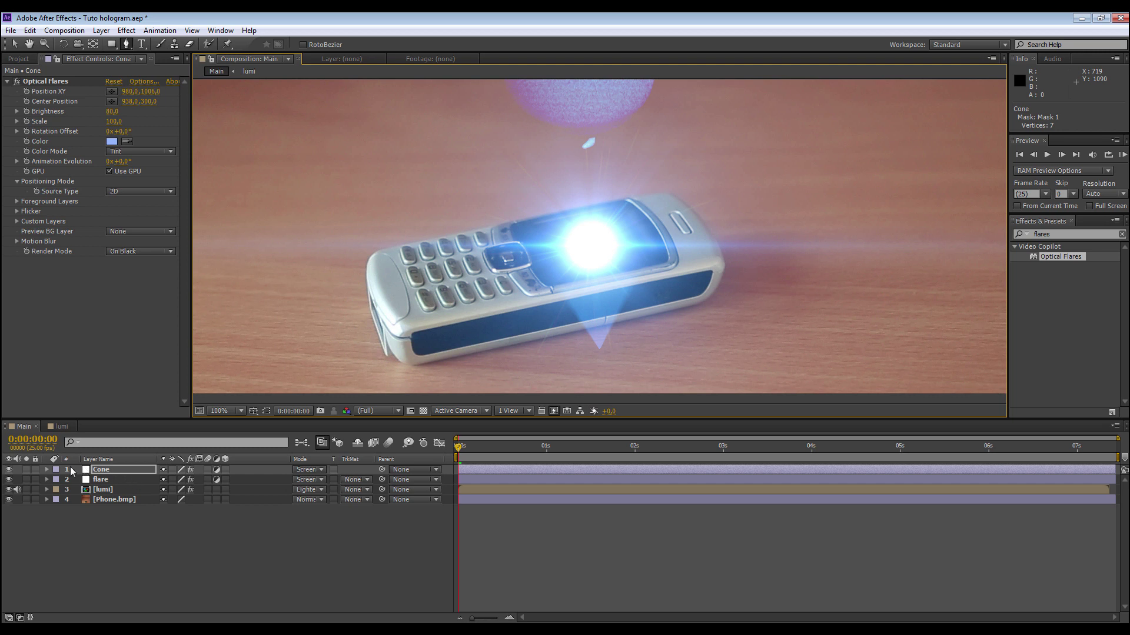
{"action": "left_click", "coordinate": [47, 470]}
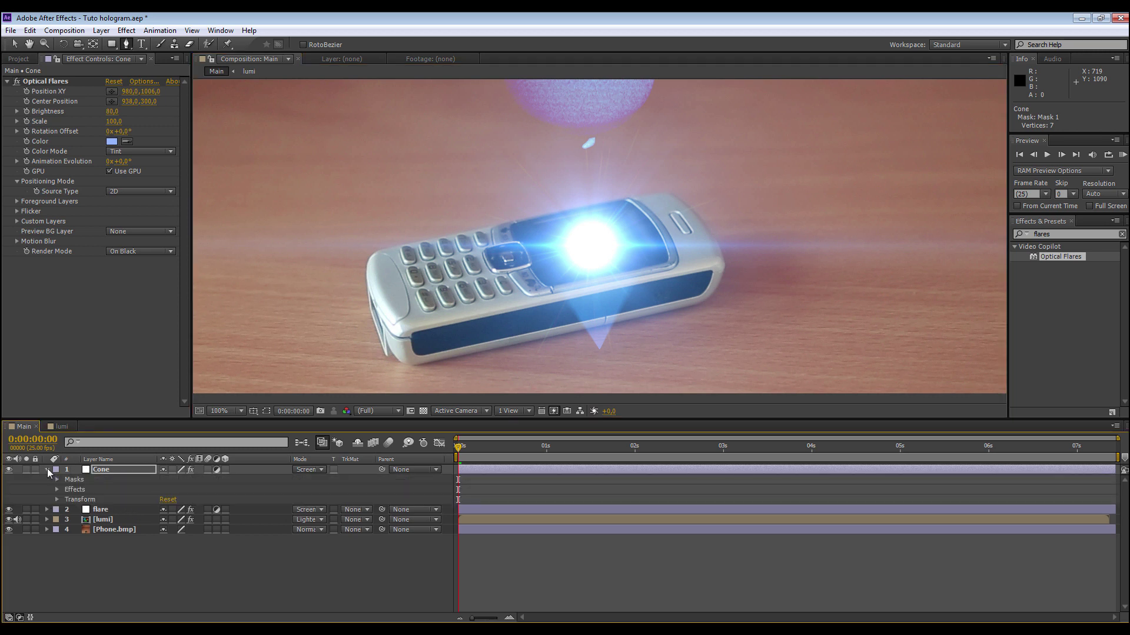
{"action": "left_click", "coordinate": [57, 479]}
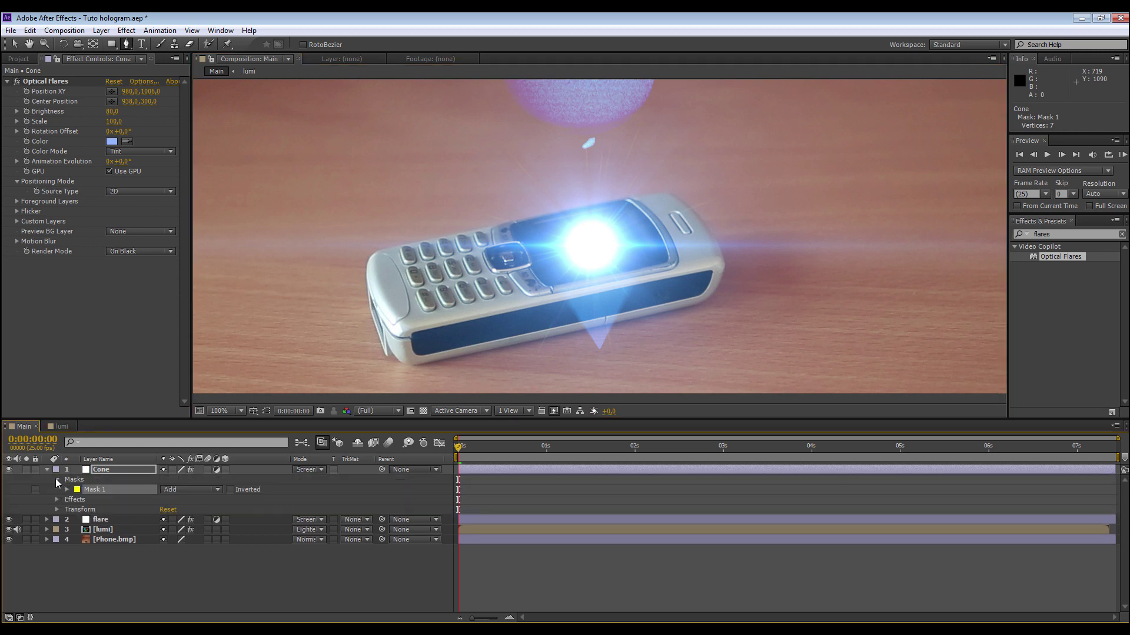
{"action": "left_click", "coordinate": [218, 490]}
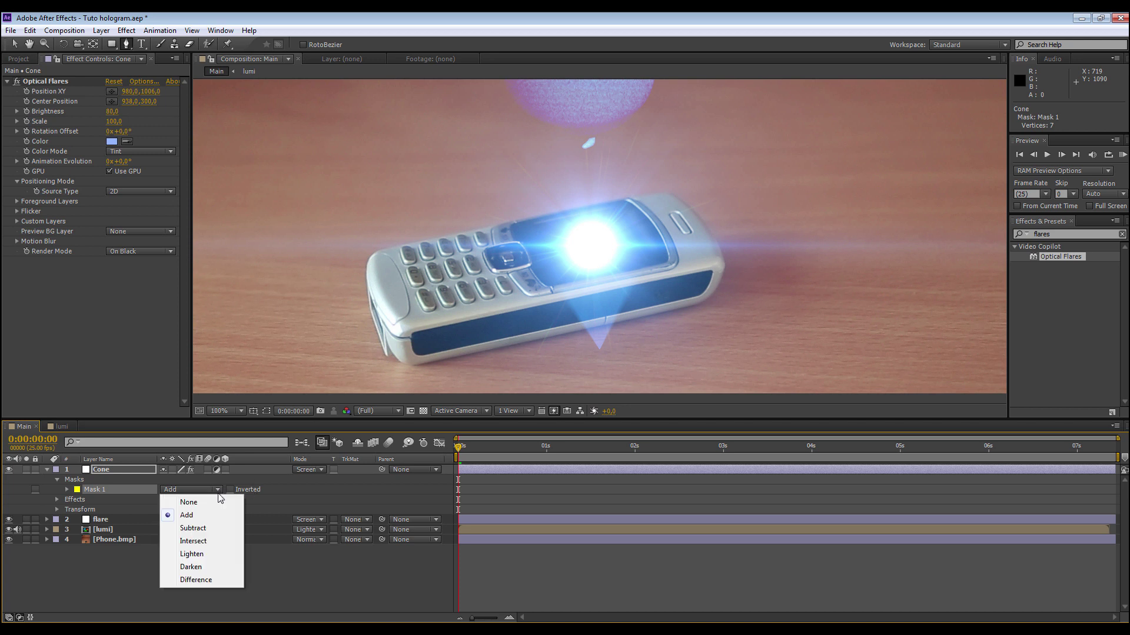
{"action": "left_click", "coordinate": [200, 529]}
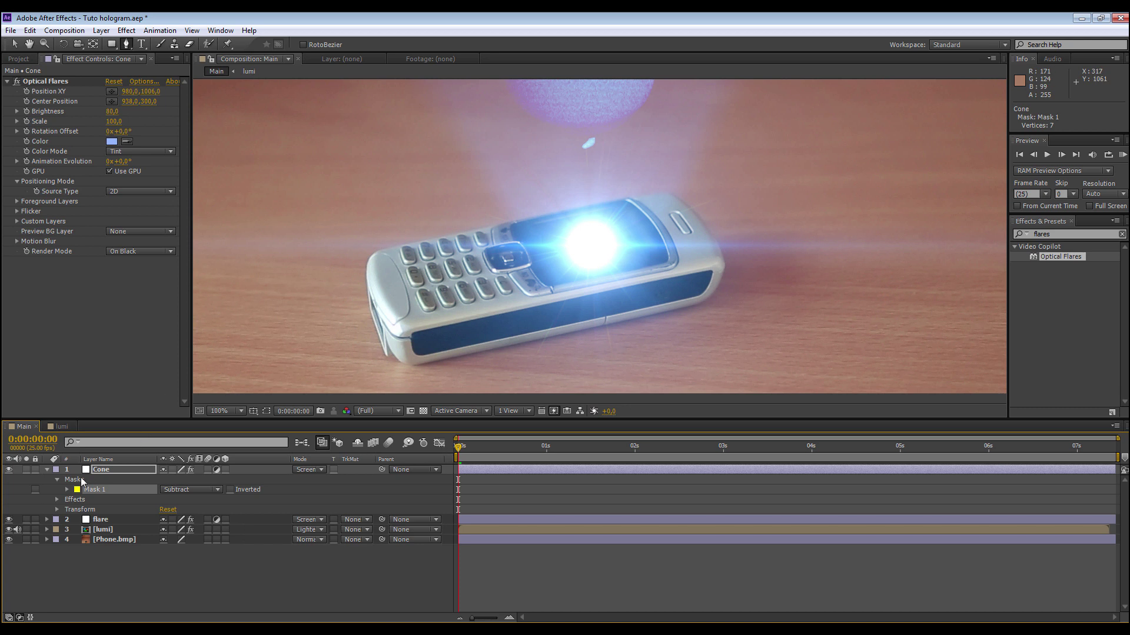
Set the feather of the Cone layer's mask to 65 pixels and collapse the layer's properties
{"action": "left_click", "coordinate": [67, 489]}
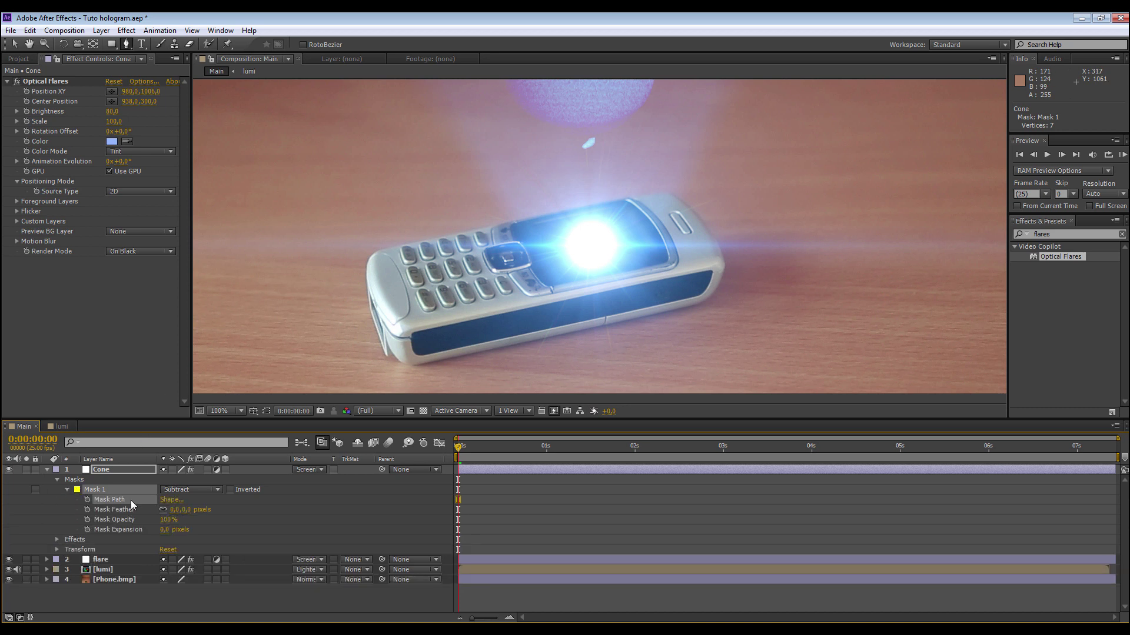
{"action": "left_click", "coordinate": [175, 509]}
{"action": "mouse_move", "coordinate": [151, 512]}
{"action": "left_mouse_down"}
{"action": "mouse_move", "coordinate": [176, 516]}
{"action": "mouse_move", "coordinate": [134, 513]}
{"action": "left_mouse_up"}
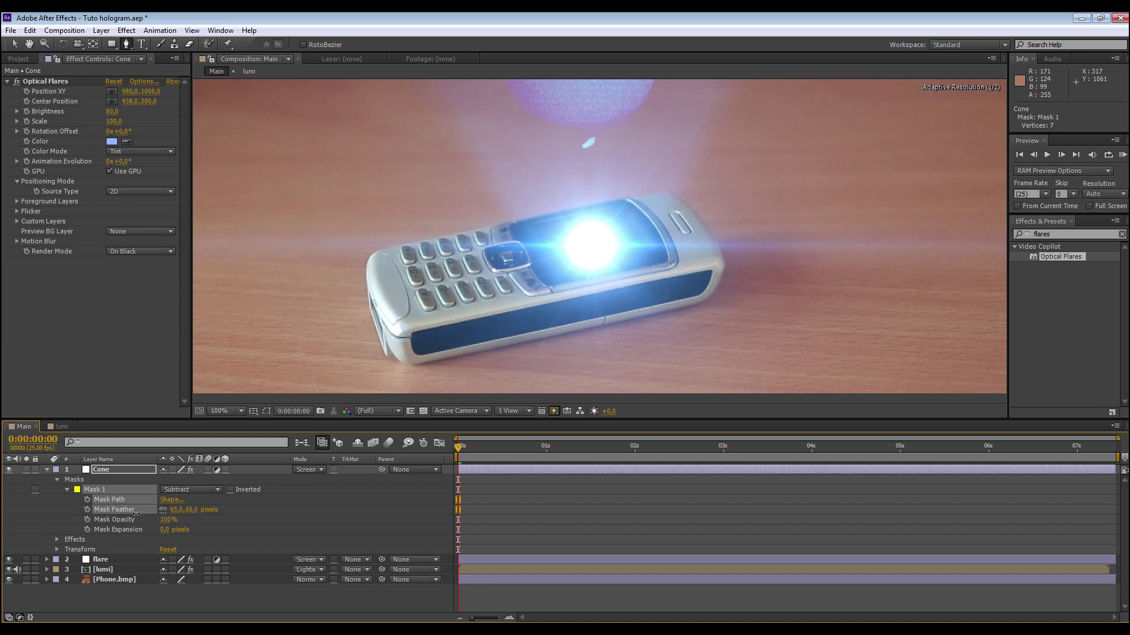
{"action": "scroll", "coordinate": [646, 333], "scroll_direction": "down", "scroll_amount": 2}
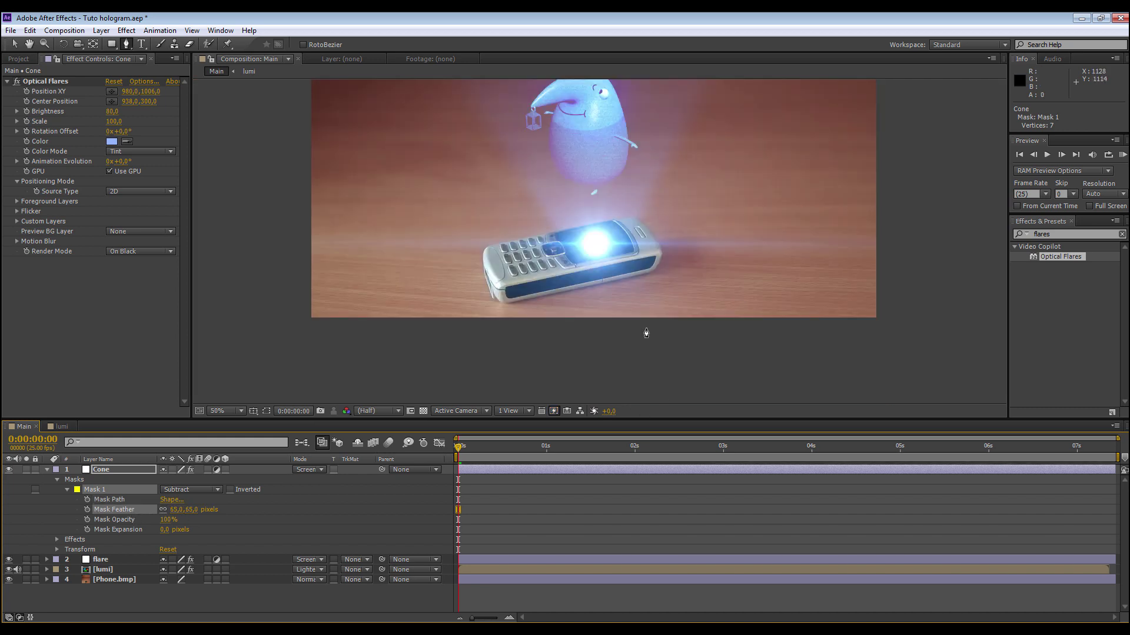
{"action": "scroll", "coordinate": [633, 349], "scroll_direction": "down", "scroll_amount": 1}
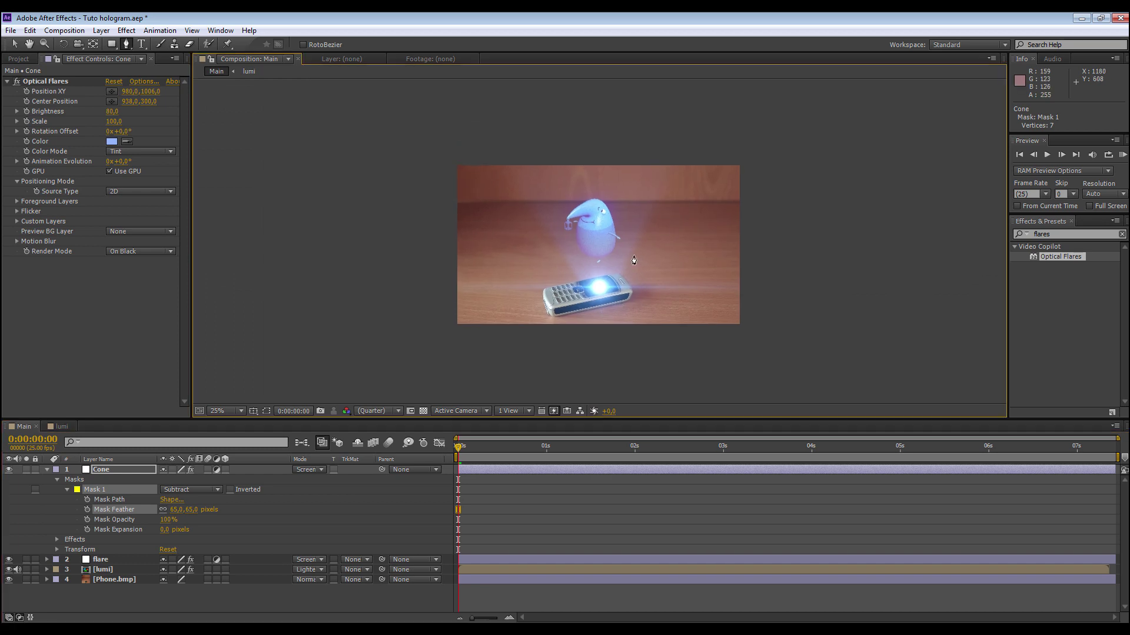
{"action": "scroll", "coordinate": [634, 260], "scroll_direction": "up", "scroll_amount": 1}
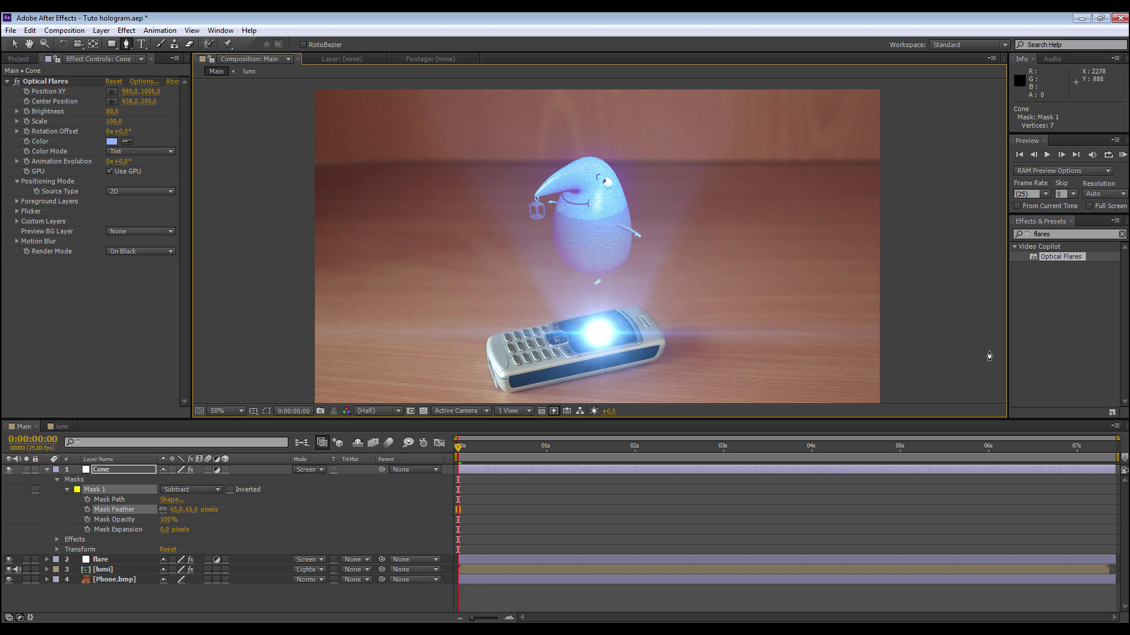
{"action": "key", "text": "ctrl+grave"}
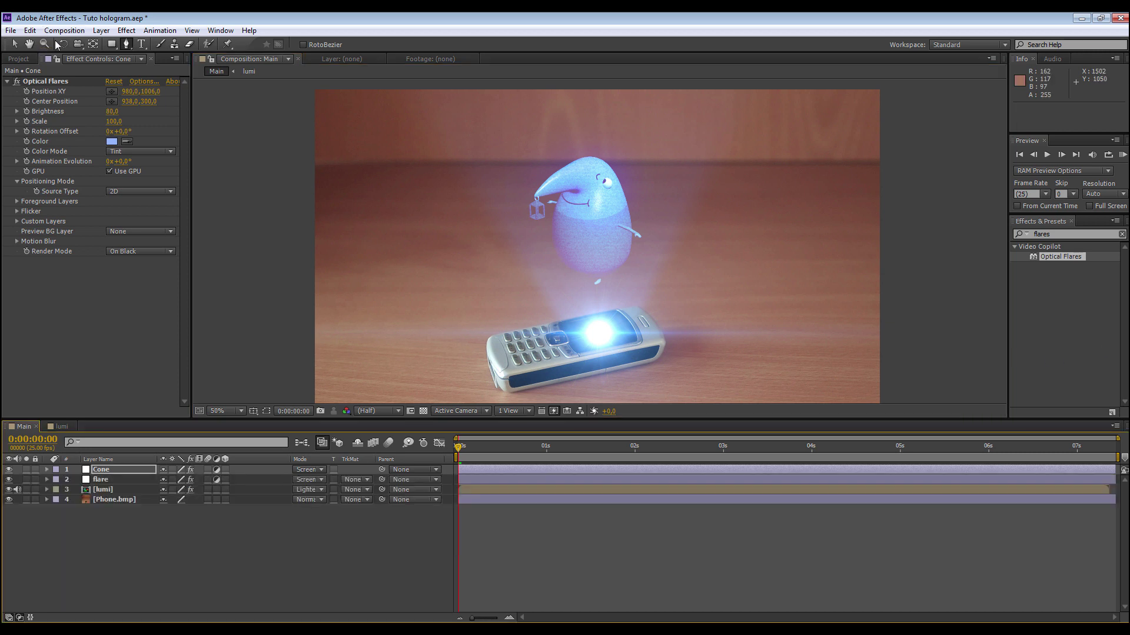
Create a white 1920 x 1080 px solid layer named Screen above the Cone layer
{"action": "left_click", "coordinate": [100, 31]}
{"action": "mouse_move", "coordinate": [97, 46]}
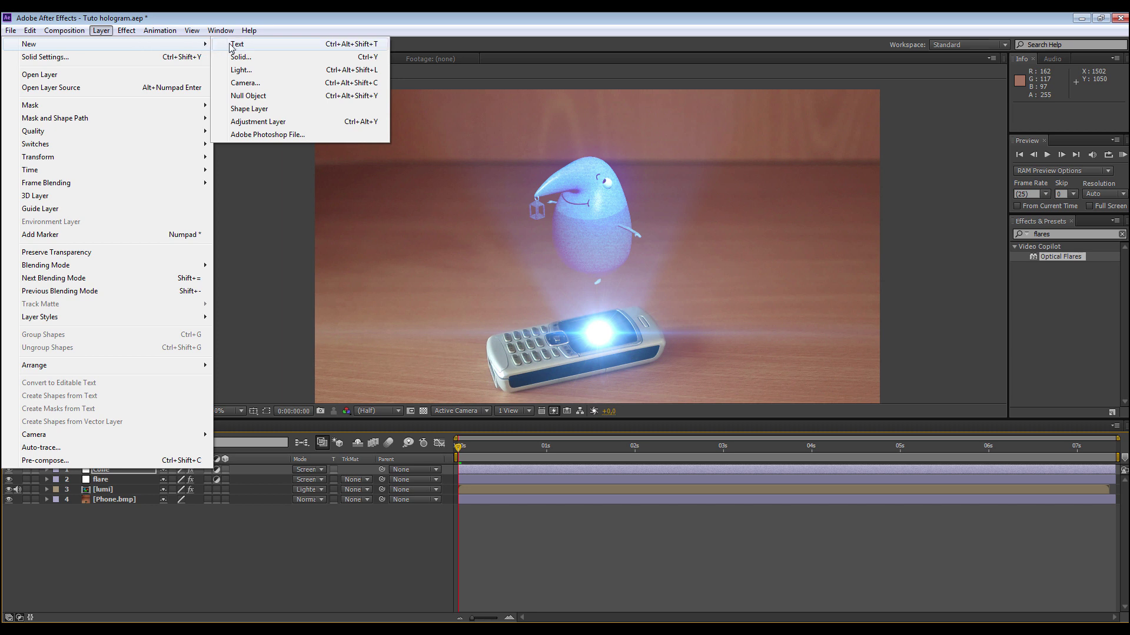
{"action": "left_click", "coordinate": [247, 57]}
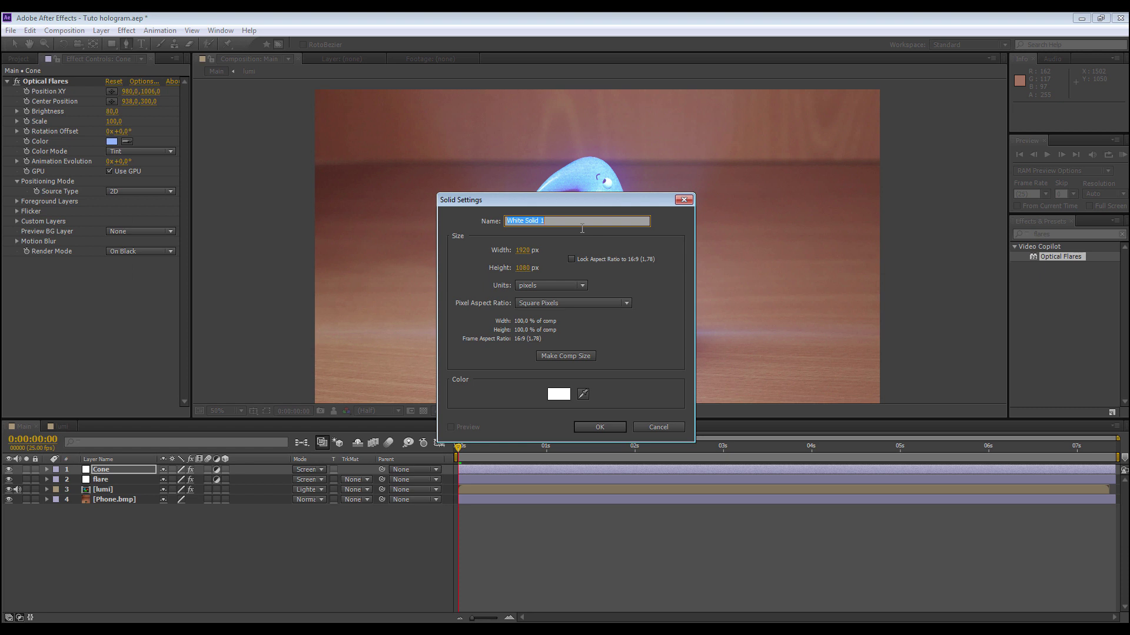
{"action": "type", "text": "Screen"}
{"action": "left_click", "coordinate": [597, 428]}
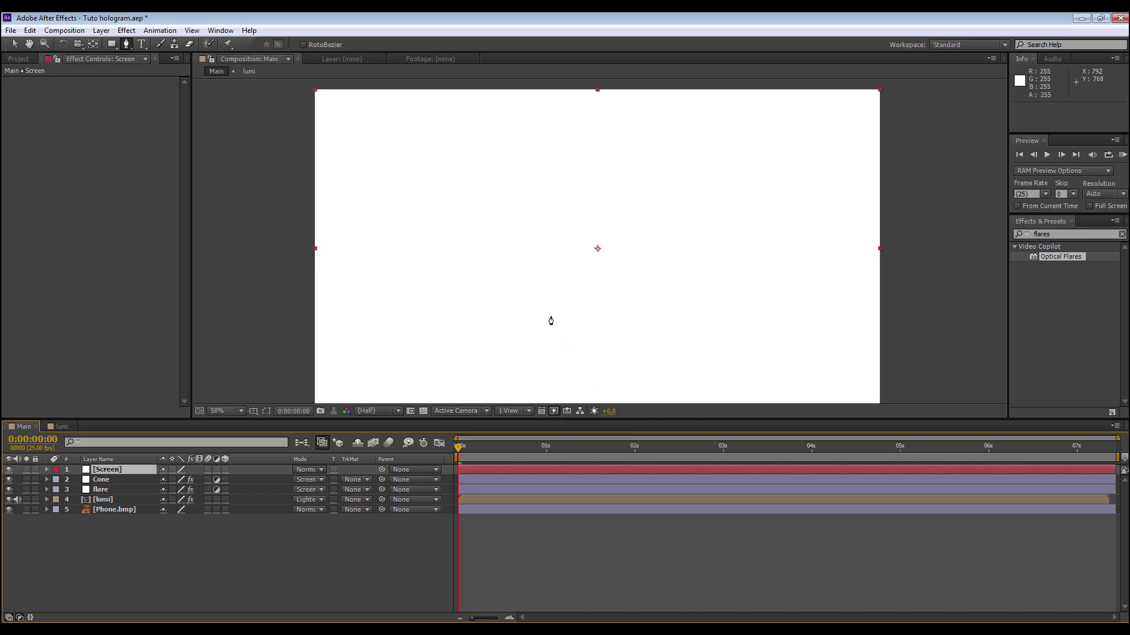
Hide the Screen layer and draw a closed nine-point Pen mask on it following the outline of the phone's display
{"action": "left_click", "coordinate": [8, 470]}
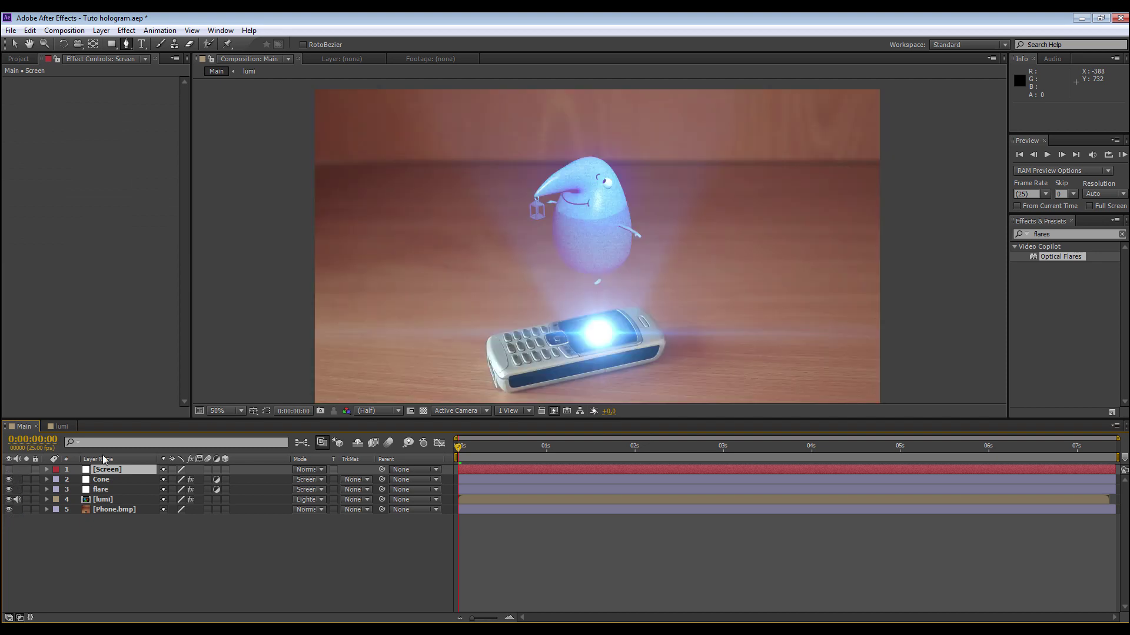
{"action": "left_click", "coordinate": [126, 45]}
{"action": "key", "text": "period"}
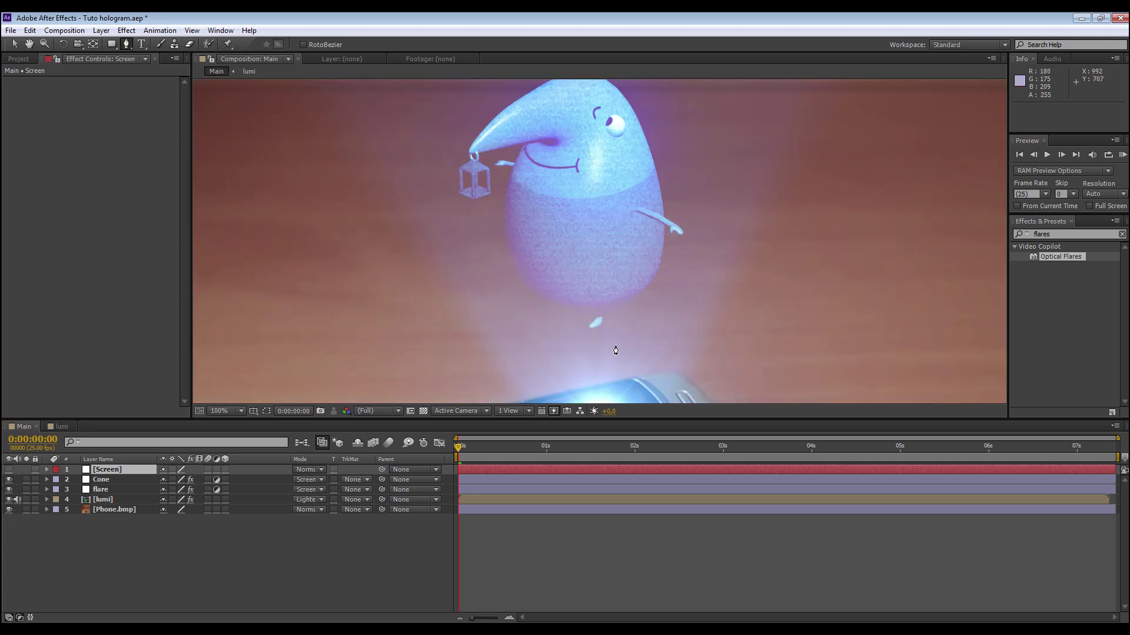
{"action": "left_click_drag", "start_coordinate": [613, 373], "coordinate": [567, 199]}
{"action": "key", "text": "period"}
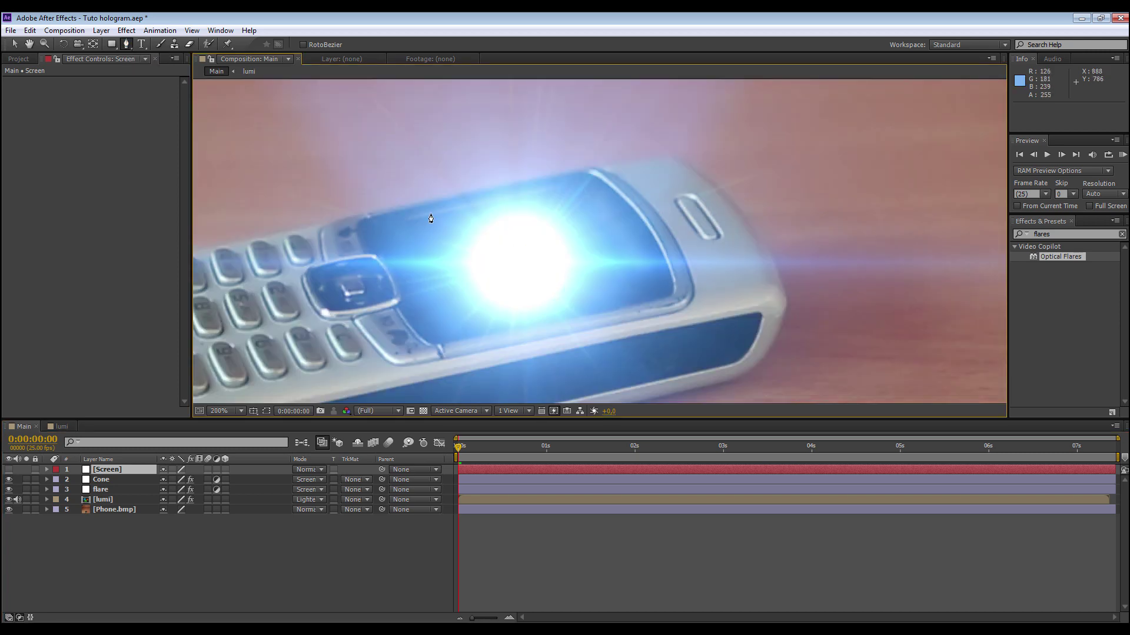
{"action": "left_click", "coordinate": [374, 230]}
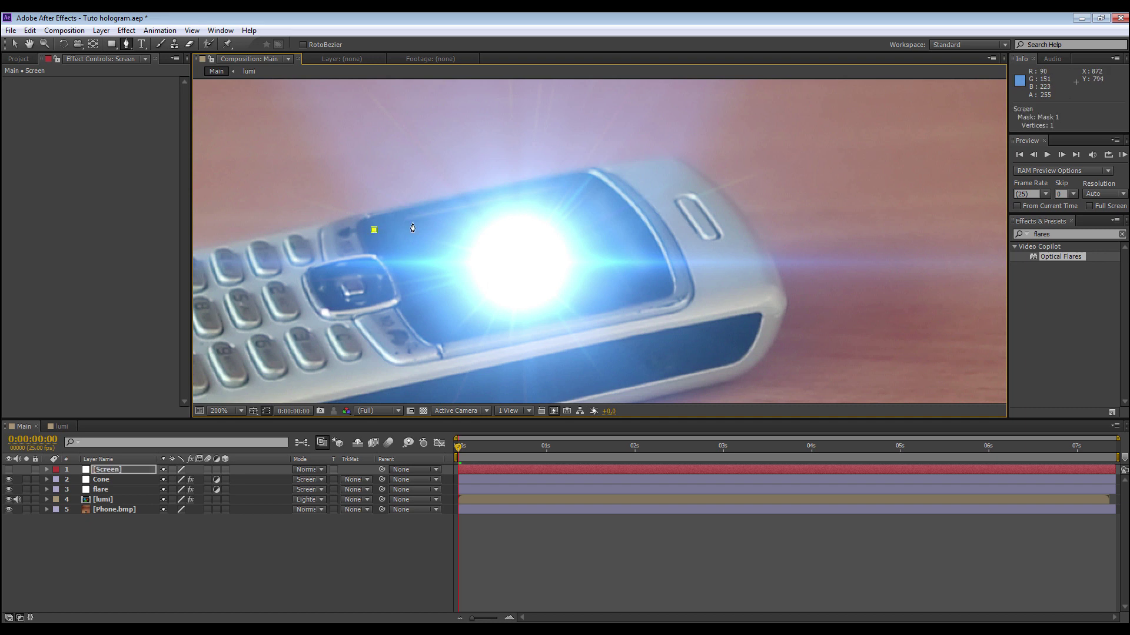
{"action": "left_click", "coordinate": [585, 185]}
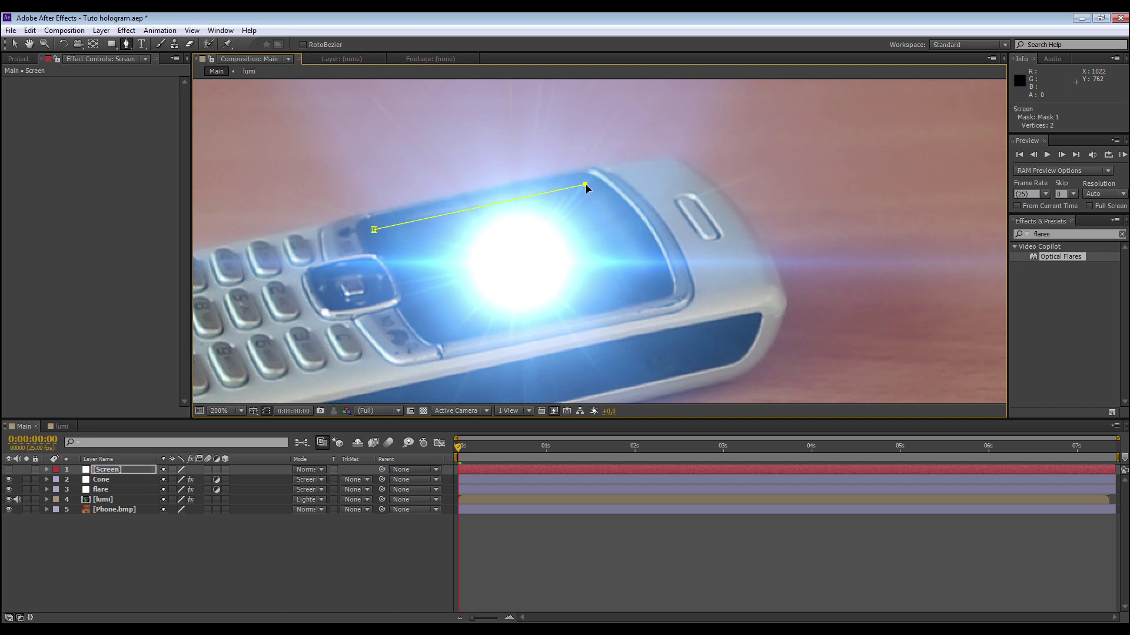
{"action": "left_click", "coordinate": [645, 225]}
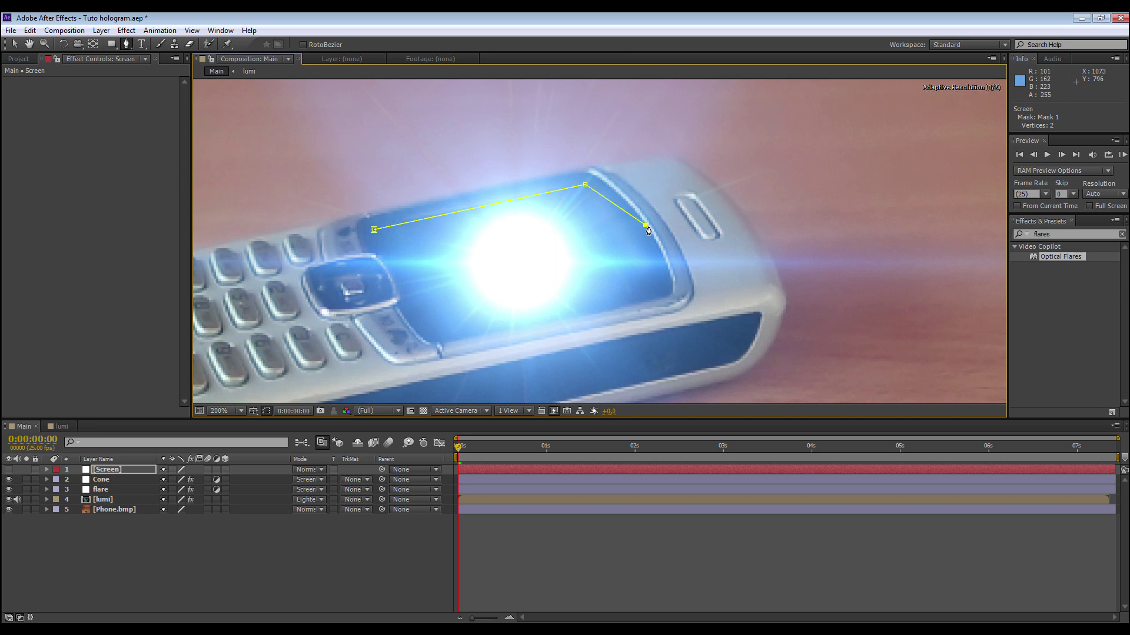
{"action": "left_click", "coordinate": [671, 291]}
{"action": "left_click", "coordinate": [430, 341]}
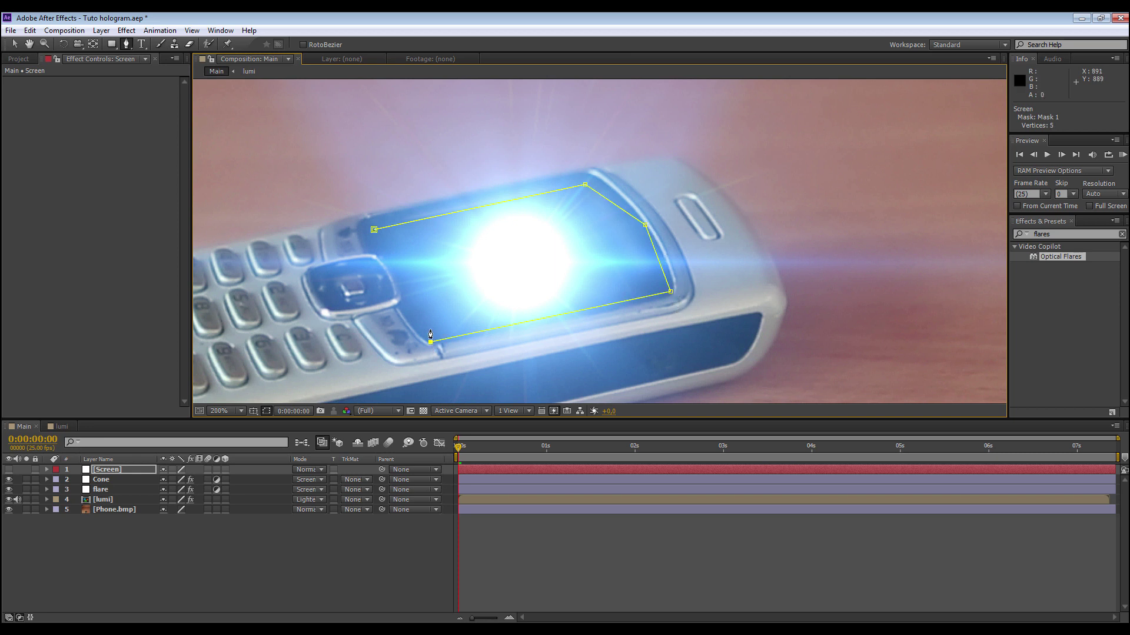
{"action": "left_click", "coordinate": [402, 296]}
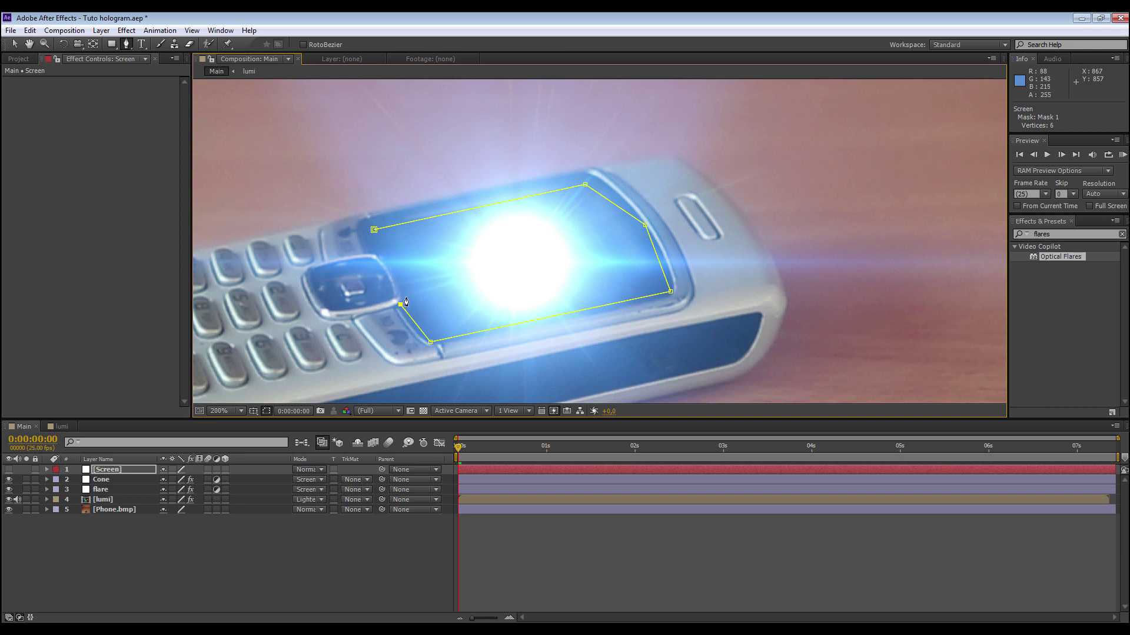
{"action": "left_click", "coordinate": [376, 254]}
{"action": "left_click", "coordinate": [369, 247]}
Make the Screen layer visible again and hide the mask outlines in the viewer
{"action": "left_click", "coordinate": [9, 469]}
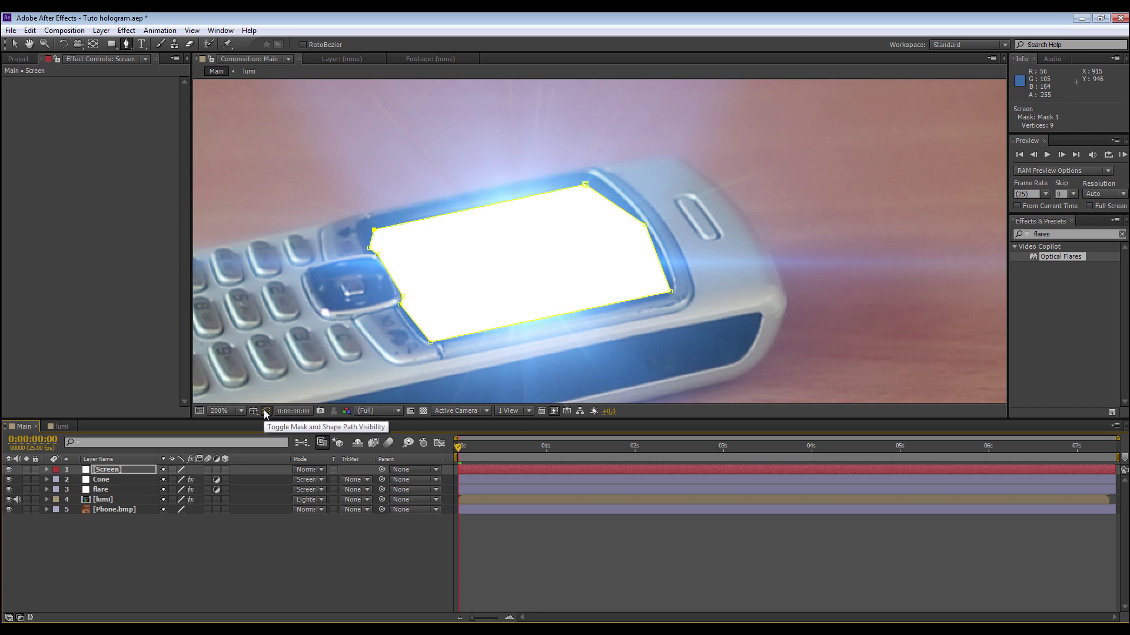
{"action": "left_click", "coordinate": [266, 410]}
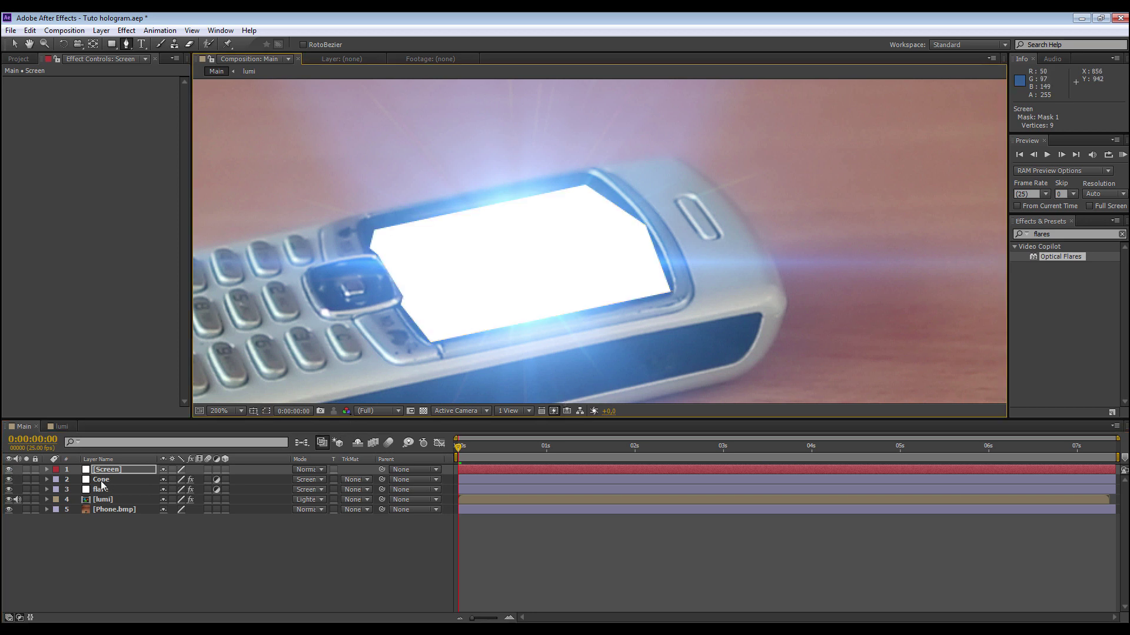
Set the feather of the Screen layer's mask to 54 pixels and collapse the layer's properties
{"action": "left_click", "coordinate": [48, 469]}
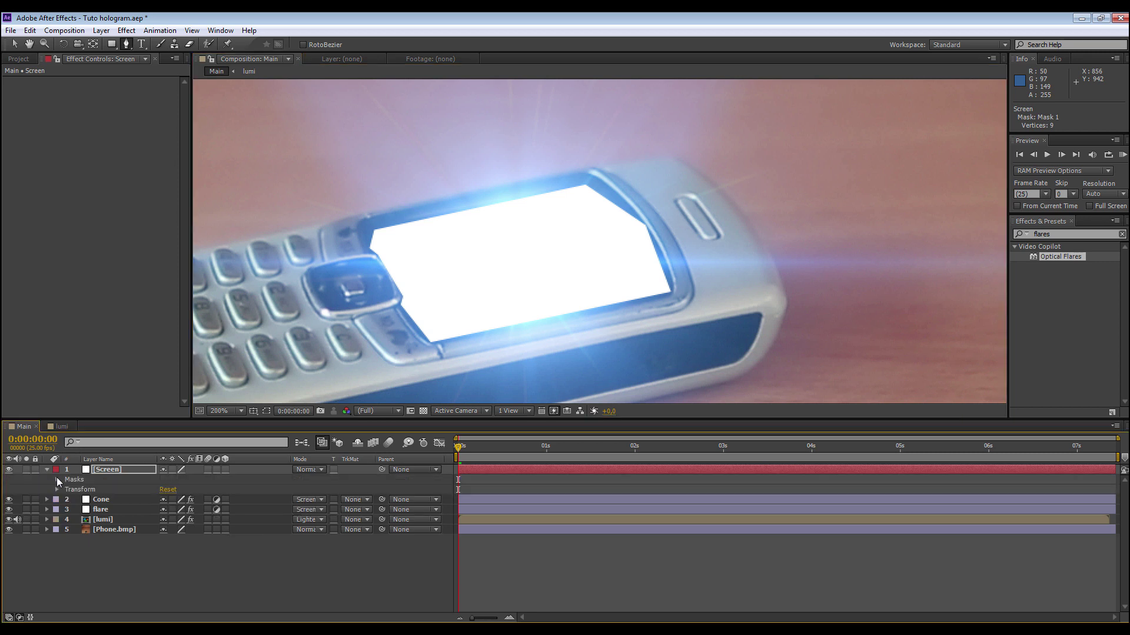
{"action": "left_click", "coordinate": [58, 480]}
{"action": "left_click", "coordinate": [67, 489]}
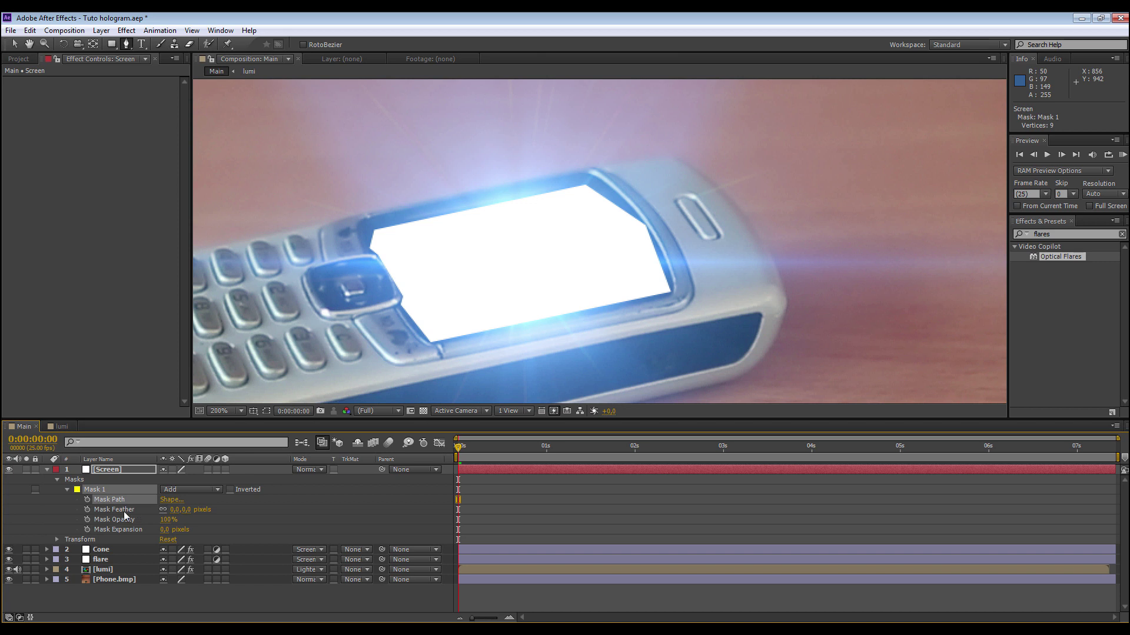
{"action": "left_click_drag", "start_coordinate": [179, 511], "coordinate": [214, 518]}
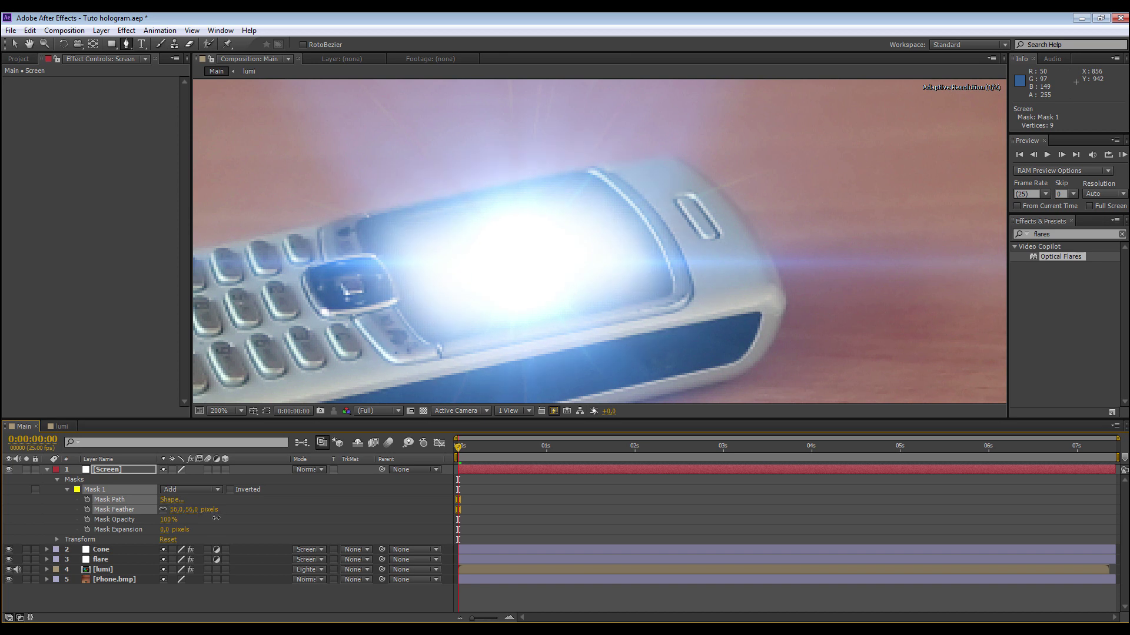
{"action": "scroll", "coordinate": [640, 289], "scroll_direction": "down", "scroll_amount": 3}
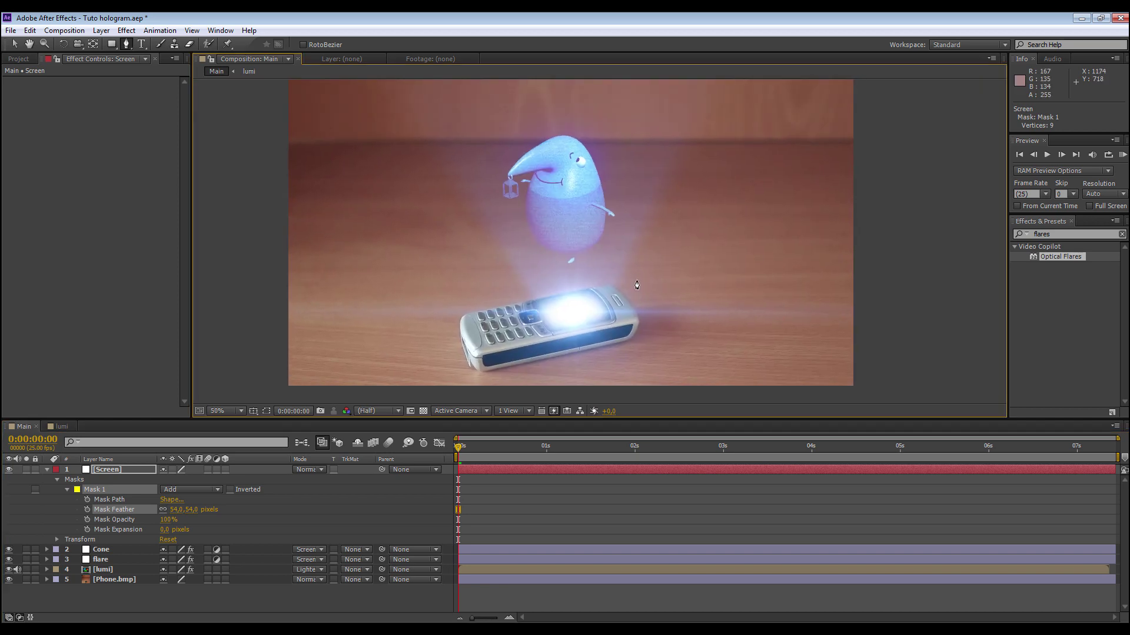
{"action": "left_click_drag", "start_coordinate": [651, 259], "coordinate": [654, 283]}
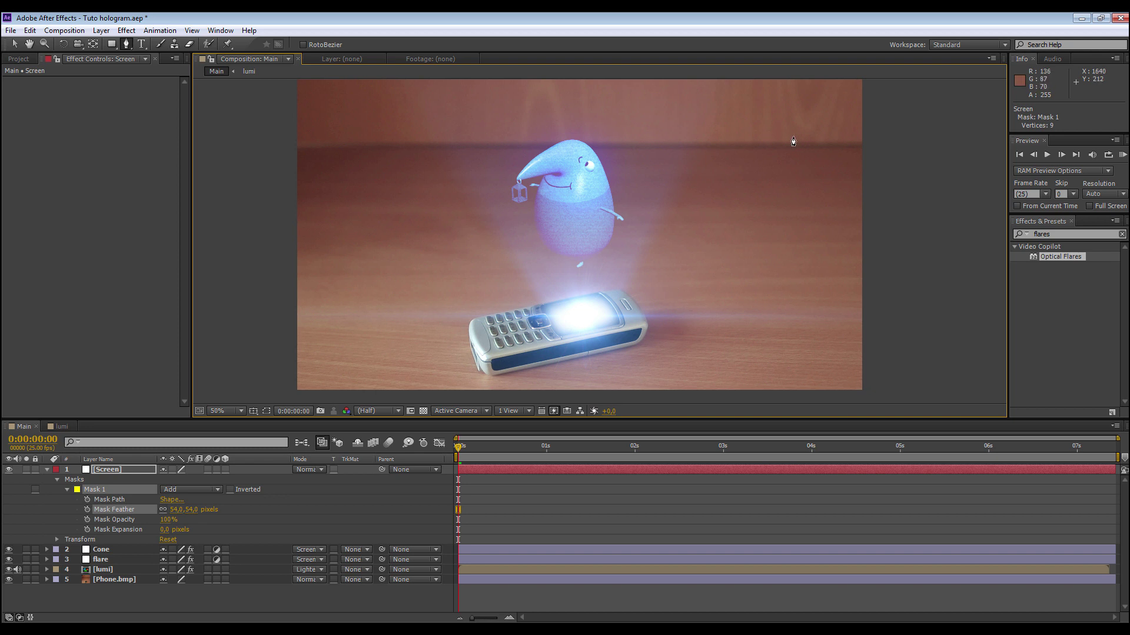
{"action": "key", "text": "ctrl+Down"}
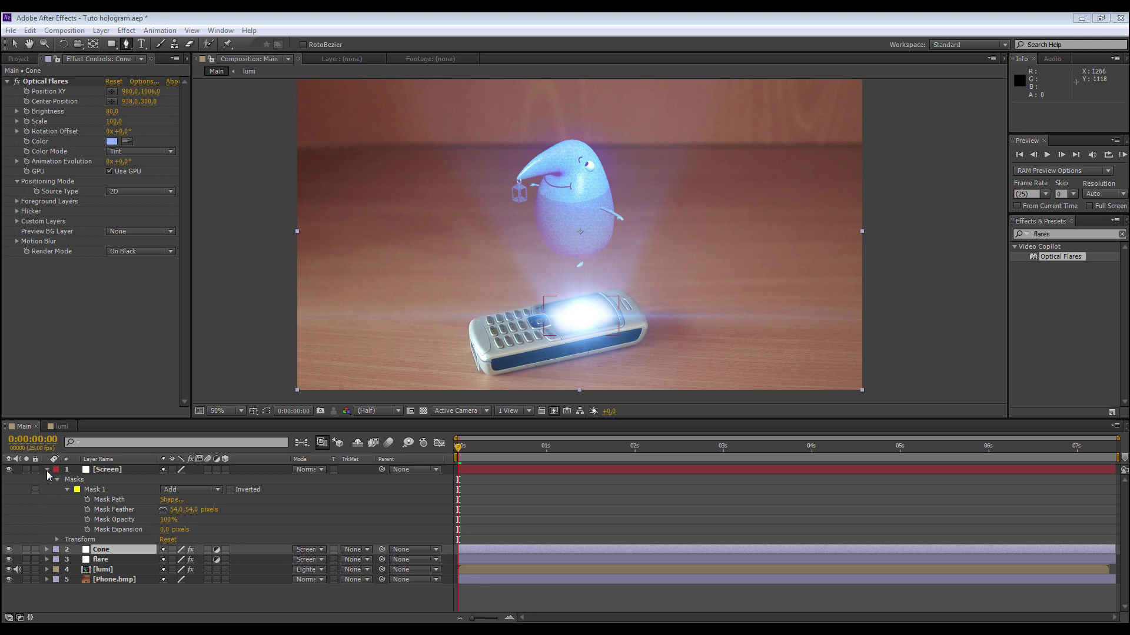
{"action": "left_click", "coordinate": [47, 470]}
Add the expression wiggle(10,30) to the Cone layer's Opacity and collapse the layer's properties
{"action": "left_click", "coordinate": [105, 481]}
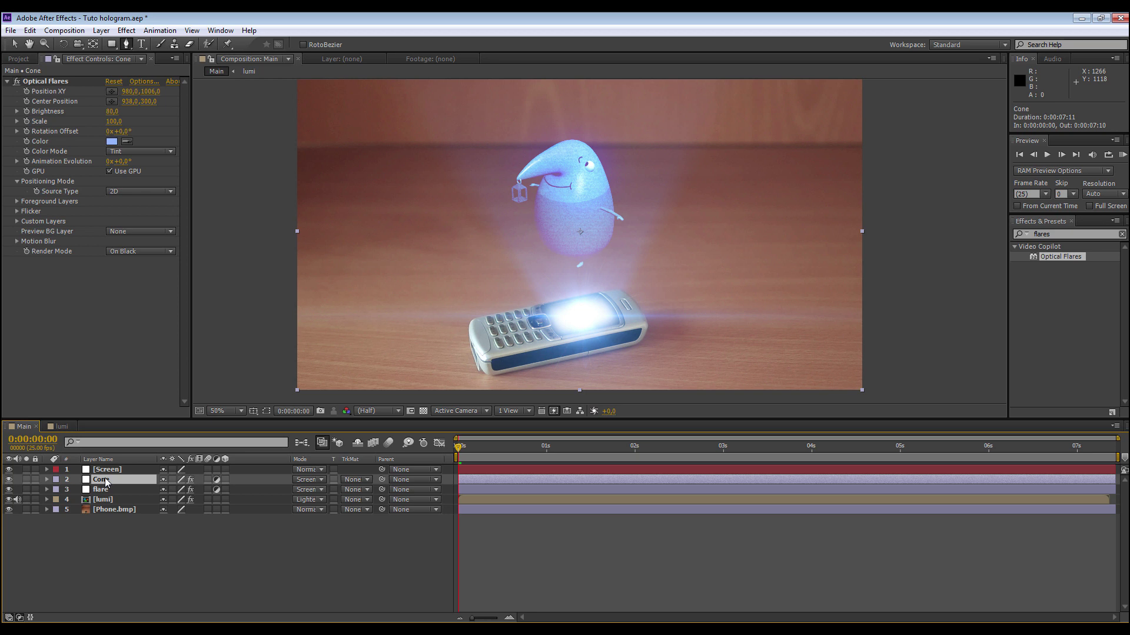
{"action": "key", "text": "t"}
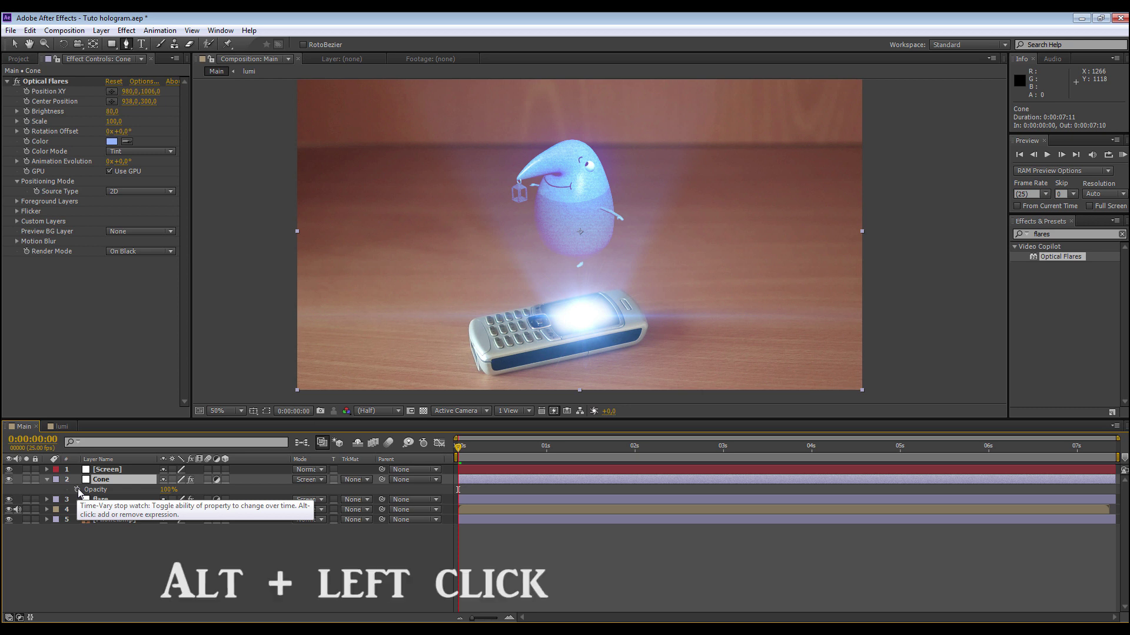
{"action": "left_click", "coordinate": [78, 489], "text": "alt"}
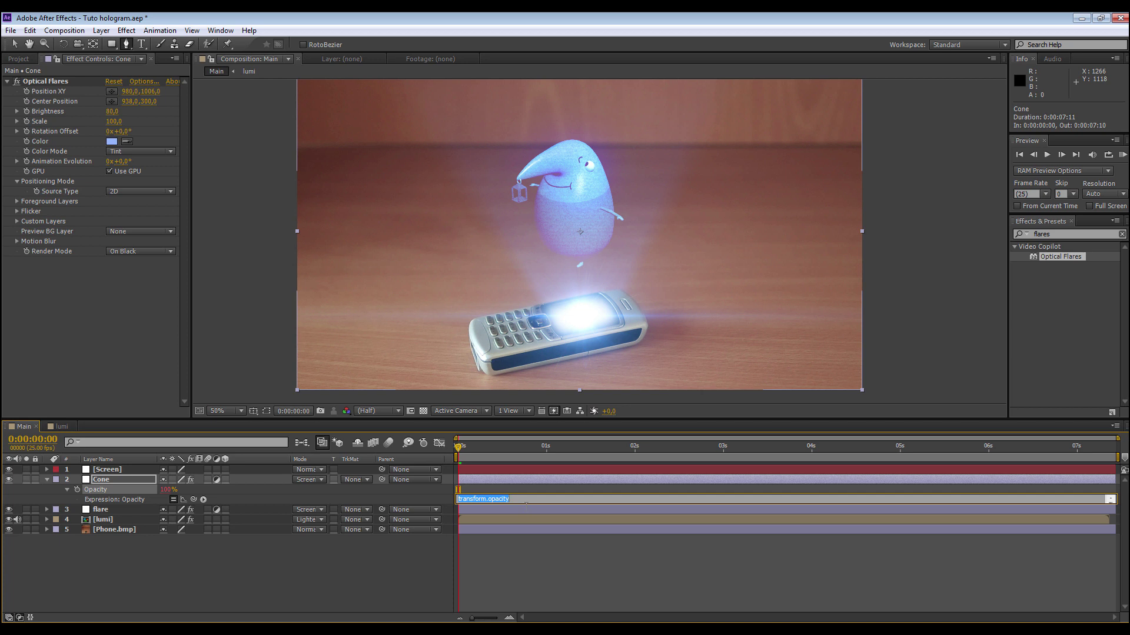
{"action": "type", "text": "w"}
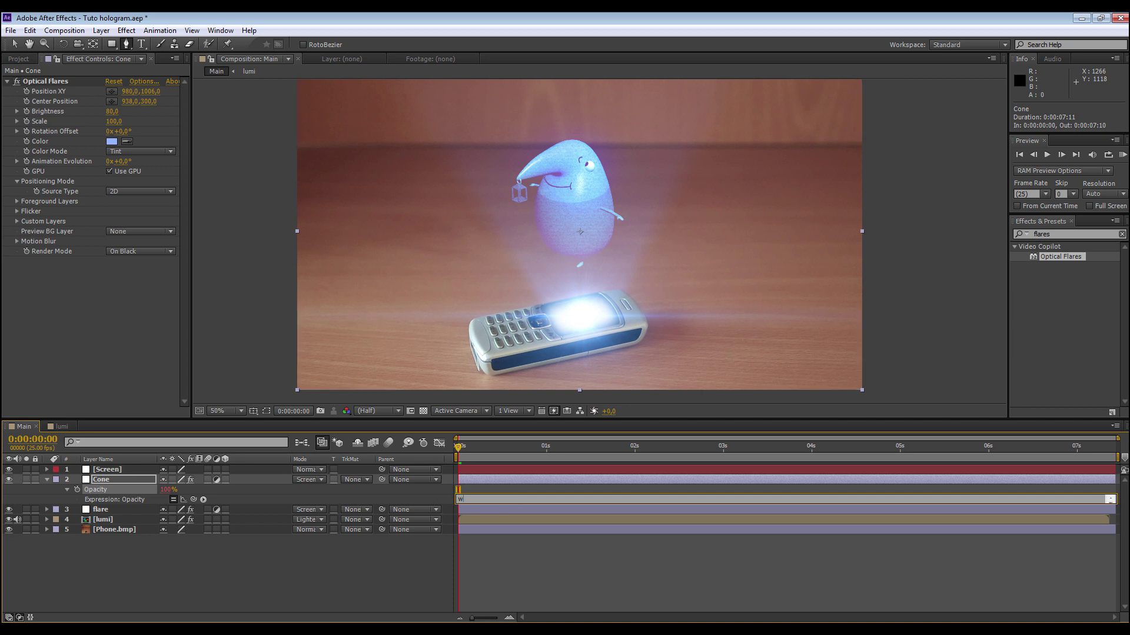
{"action": "type", "text": "iggle(10,30"}
{"action": "left_click", "coordinate": [428, 499]}
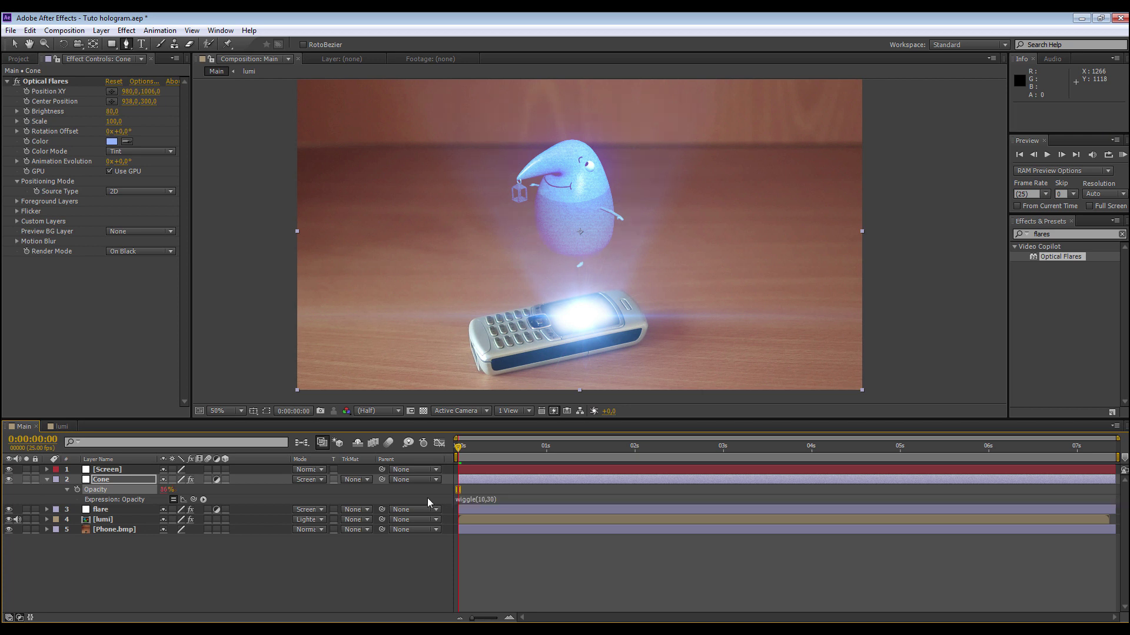
{"action": "left_click", "coordinate": [48, 479]}
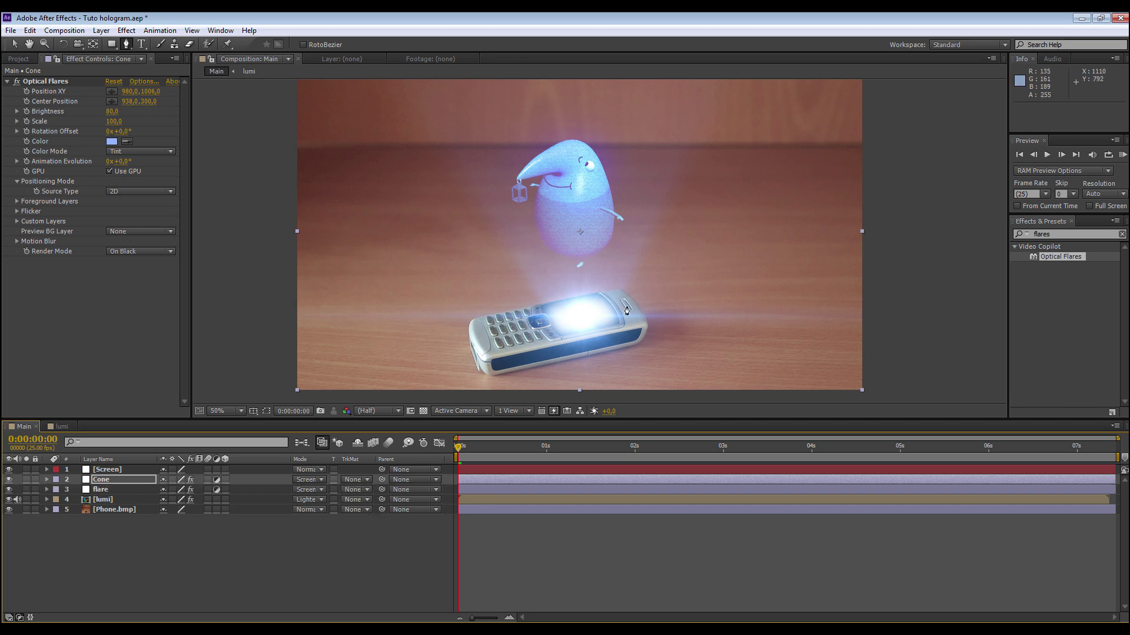
Play the Main composition's preview to check the finished hologram animation, and stop playback
{"action": "left_click_drag", "start_coordinate": [653, 311], "coordinate": [670, 321]}
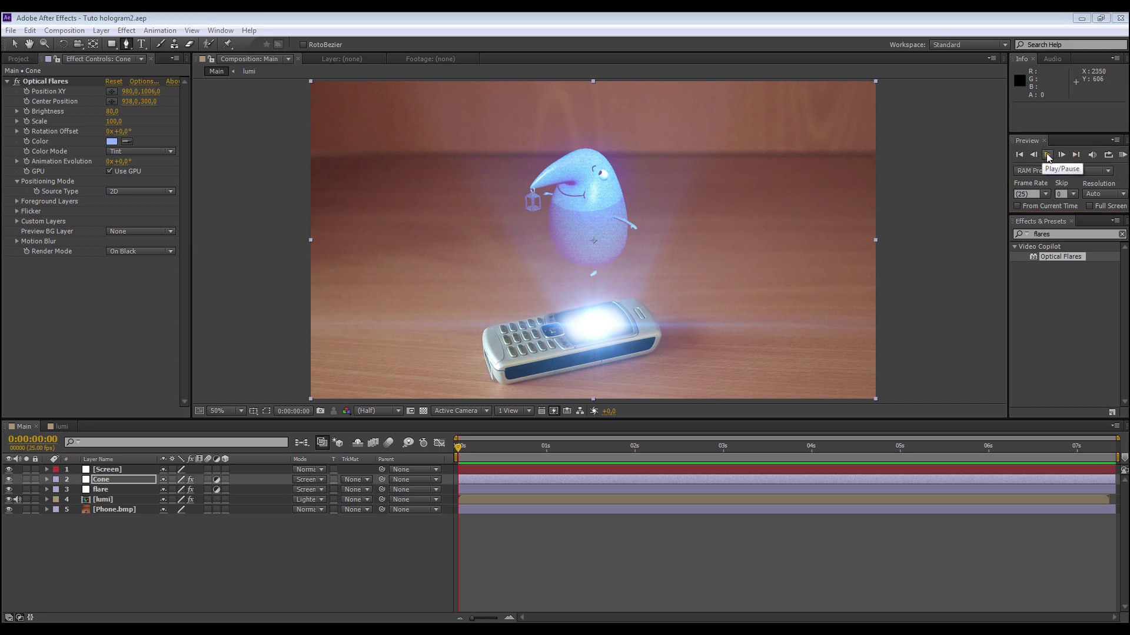
{"action": "left_click", "coordinate": [1047, 156]}
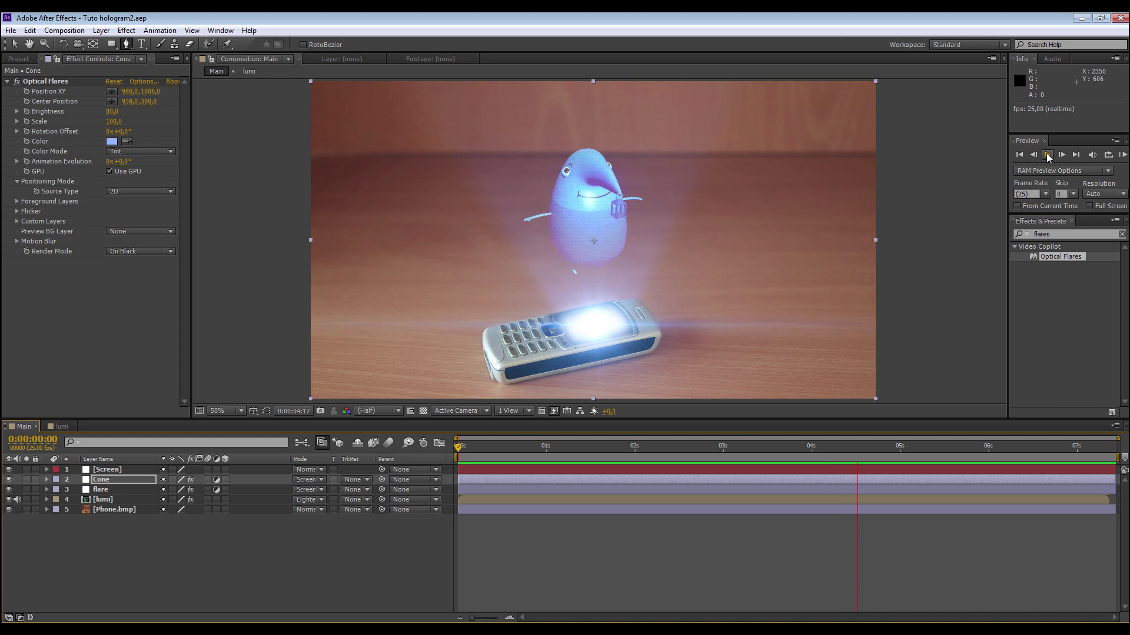
{"action": "left_click", "coordinate": [1048, 156]}
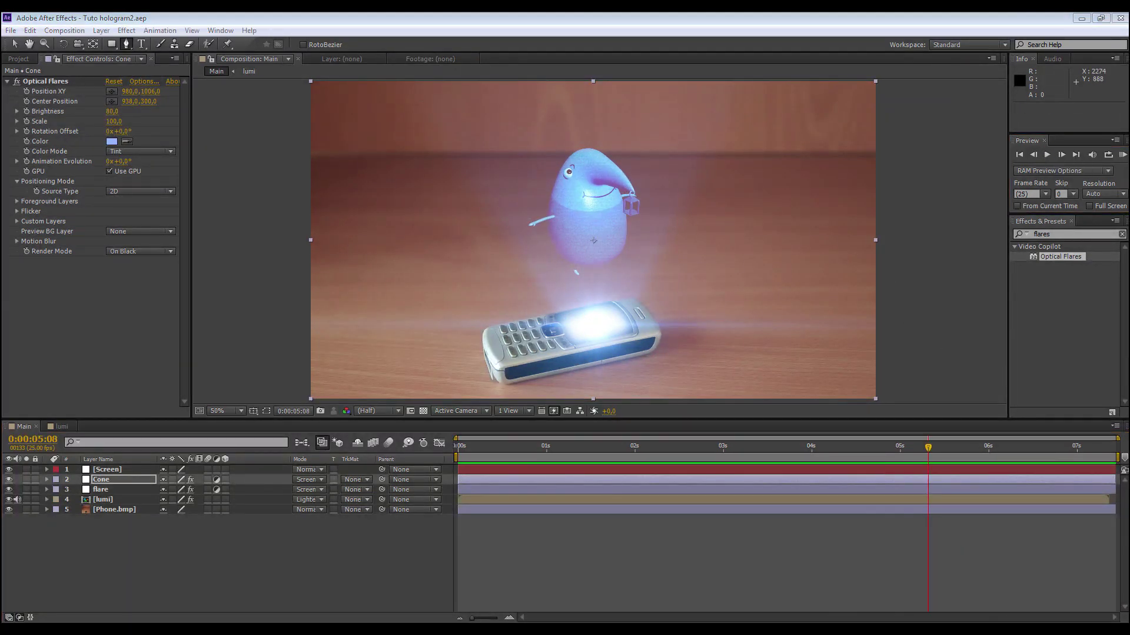